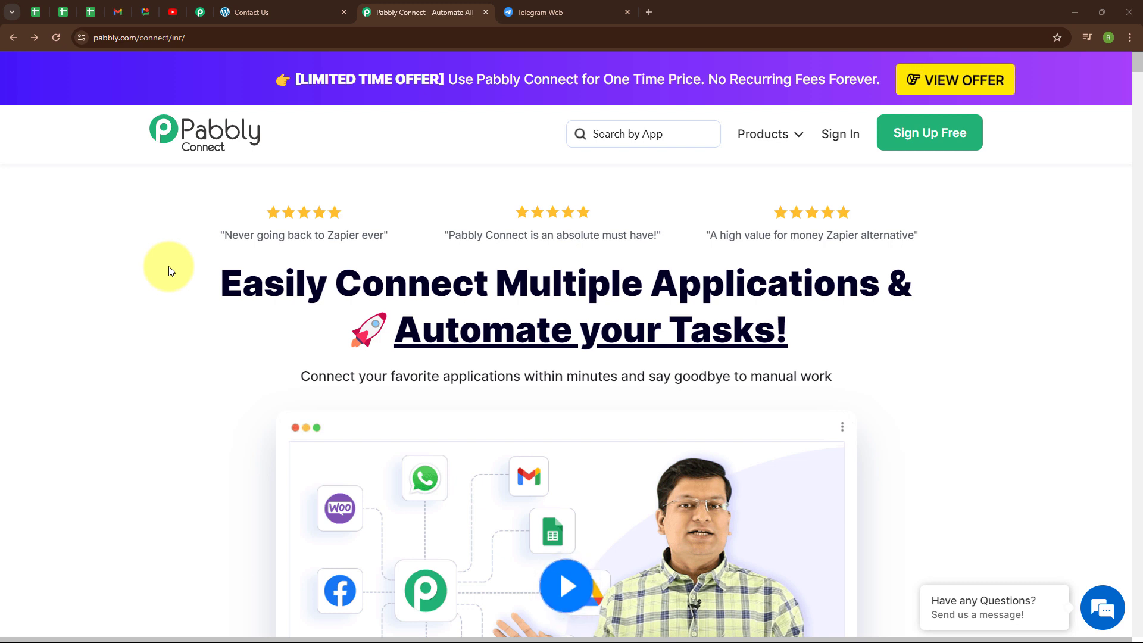
Look over the Contact Us form and the Testing group chat, then return to the Pabbly site.
{"action": "left_click", "coordinate": [160, 209]}
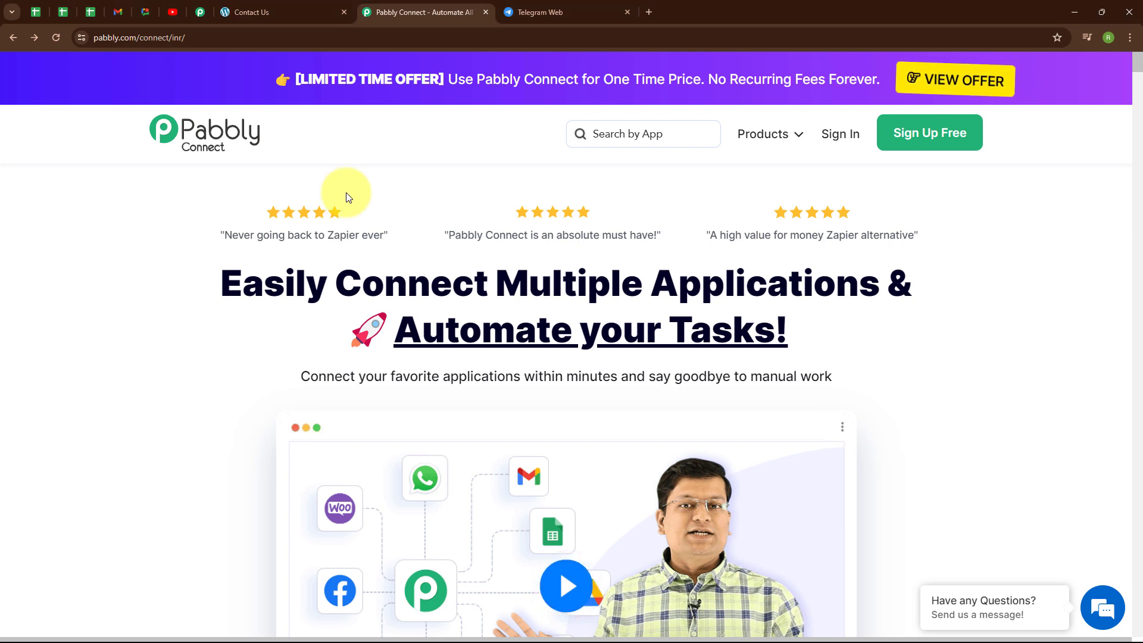
{"action": "left_click", "coordinate": [270, 9]}
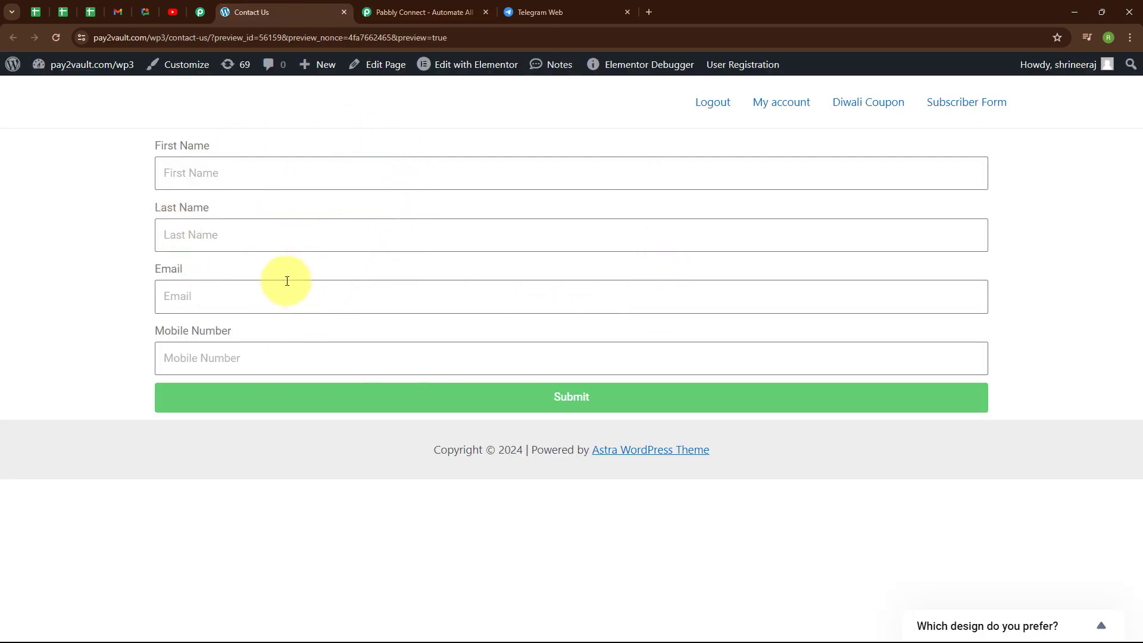
{"action": "left_click", "coordinate": [605, 5]}
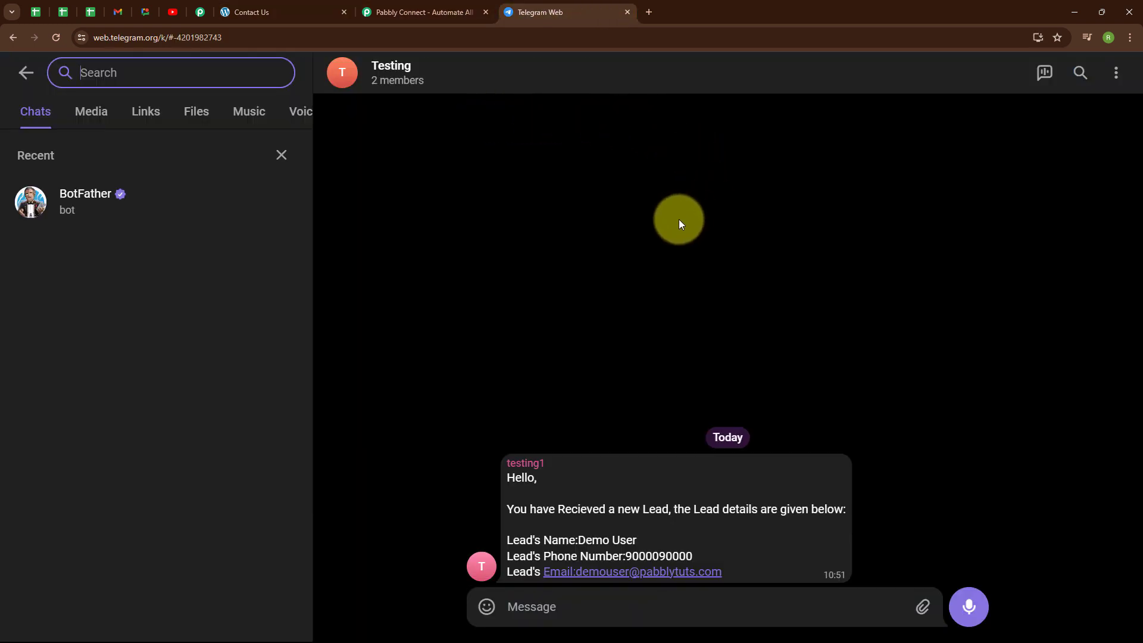
{"action": "left_click", "coordinate": [451, 6]}
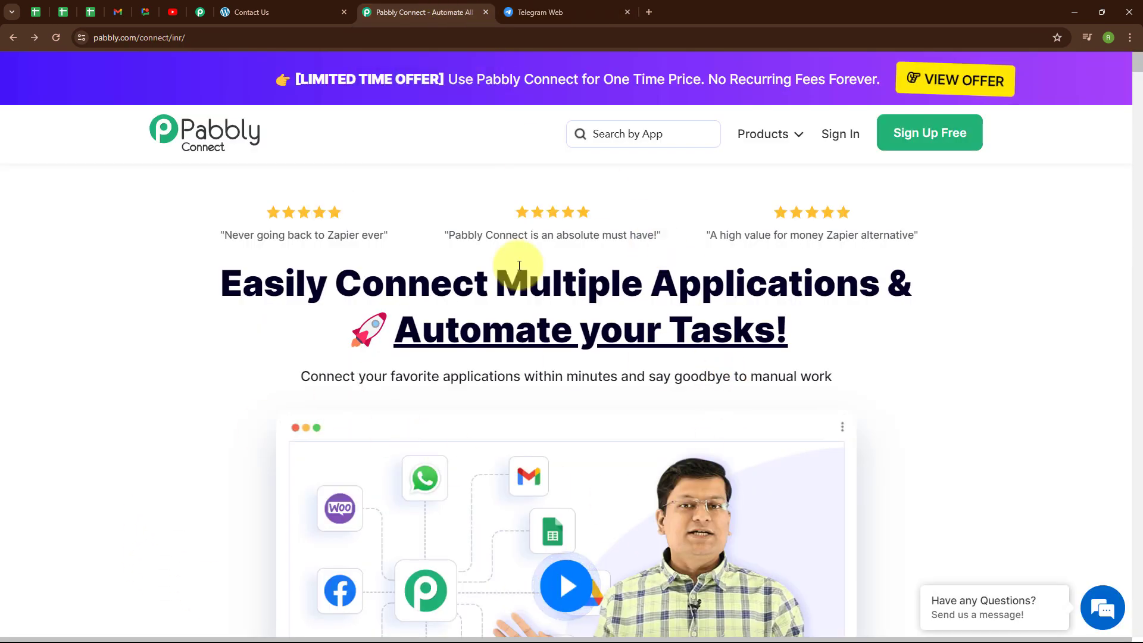
{"action": "left_click", "coordinate": [254, 38]}
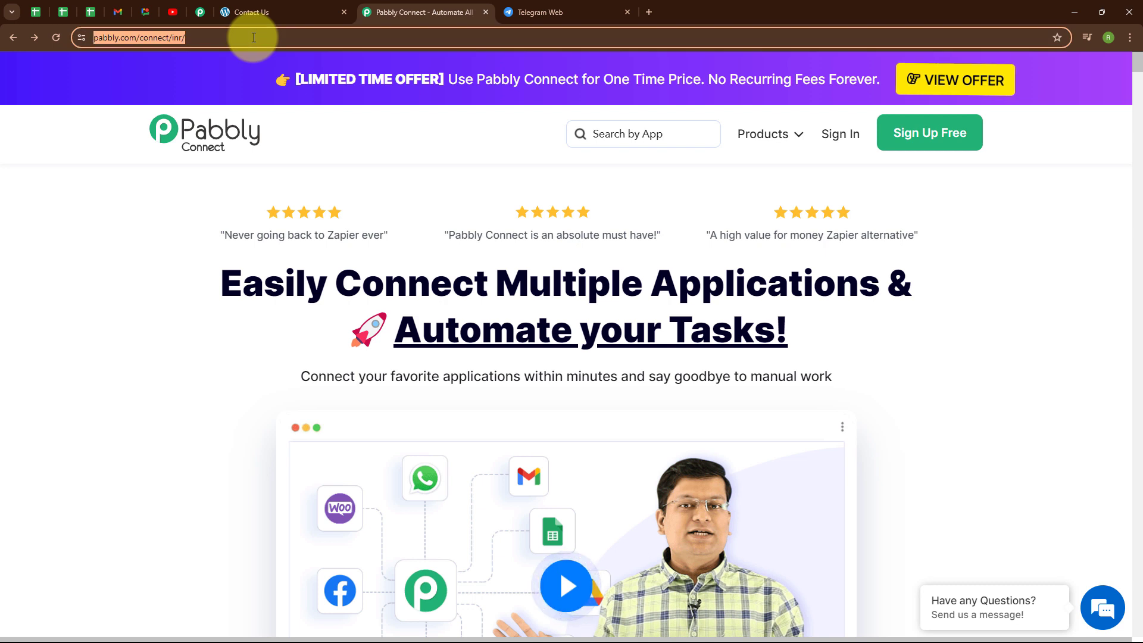
{"action": "left_click", "coordinate": [391, 165]}
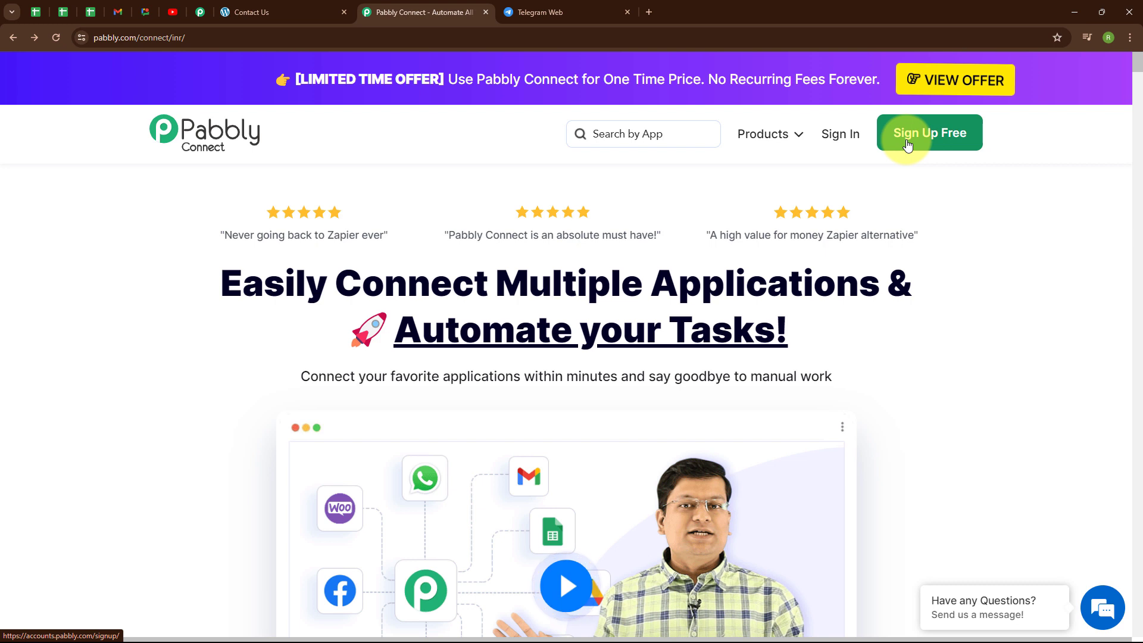
Sign in and open Pabbly Connect from All Pabbly Apps to start a new workflow.
{"action": "left_click", "coordinate": [841, 134]}
{"action": "left_click_drag", "start_coordinate": [146, 154], "coordinate": [359, 161]}
{"action": "left_click", "coordinate": [359, 156]}
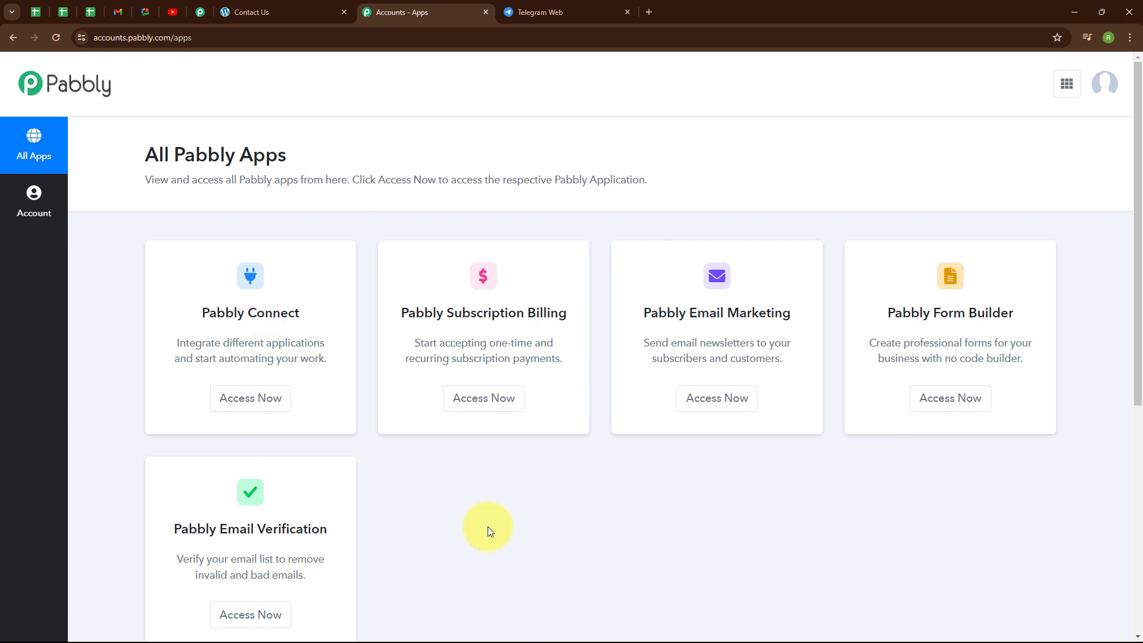
{"action": "left_click", "coordinate": [258, 411]}
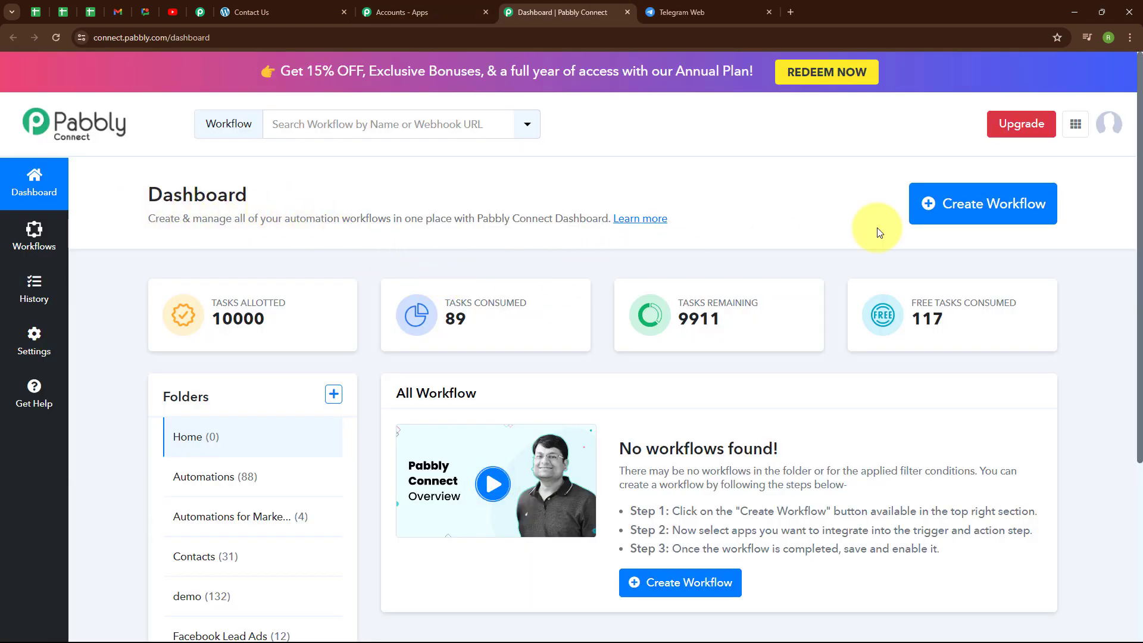
{"action": "left_click", "coordinate": [951, 224]}
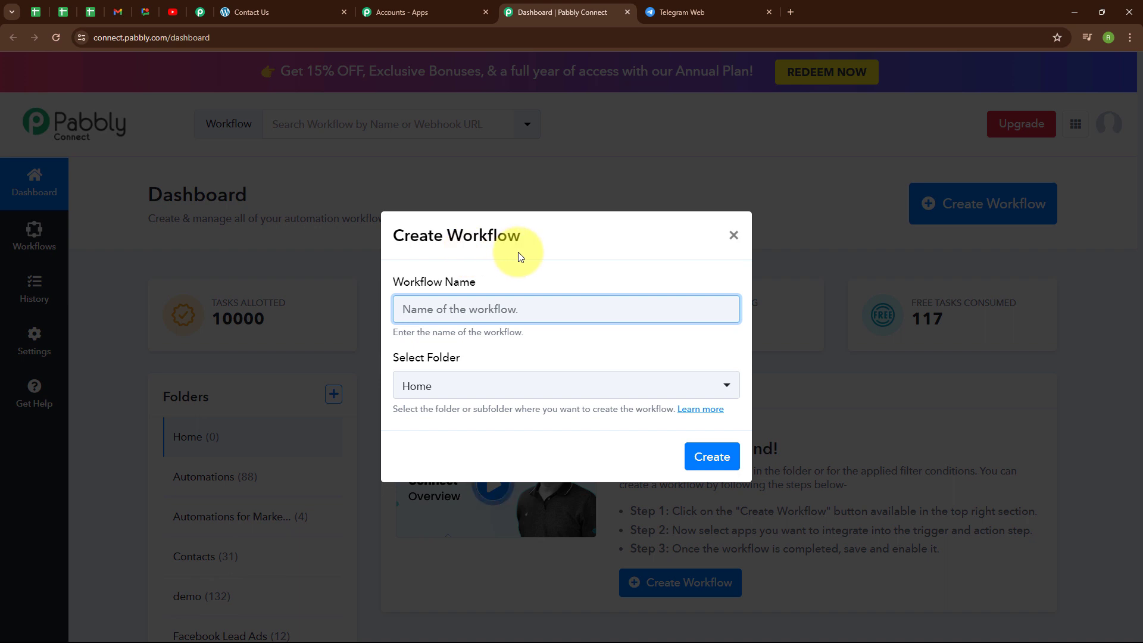
Create the workflow 'Send Telegram Messages for Elementor Form Submissions' in the Automations folder.
{"action": "type", "text": "Send Telegram Messages for Elementor Form Submissions"}
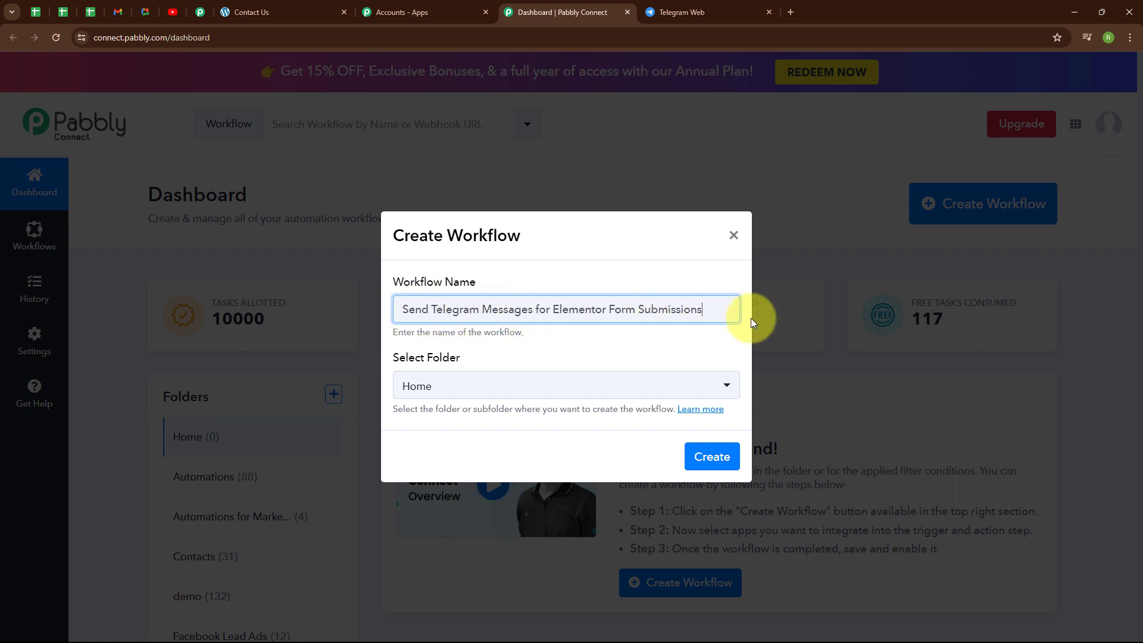
{"action": "left_click", "coordinate": [510, 387]}
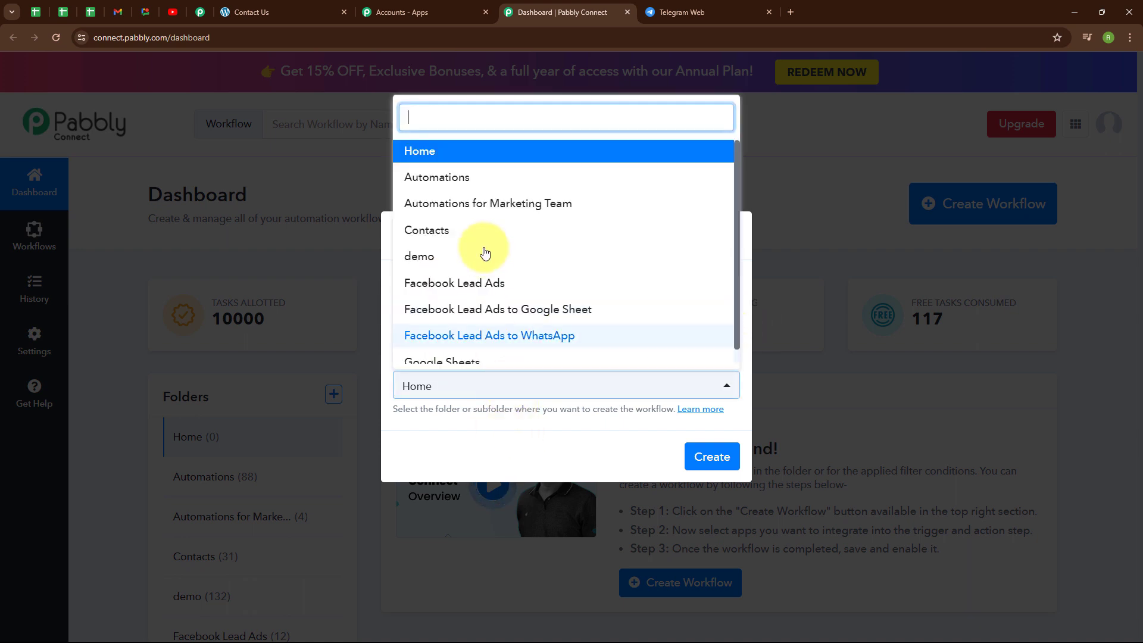
{"action": "left_click", "coordinate": [490, 178]}
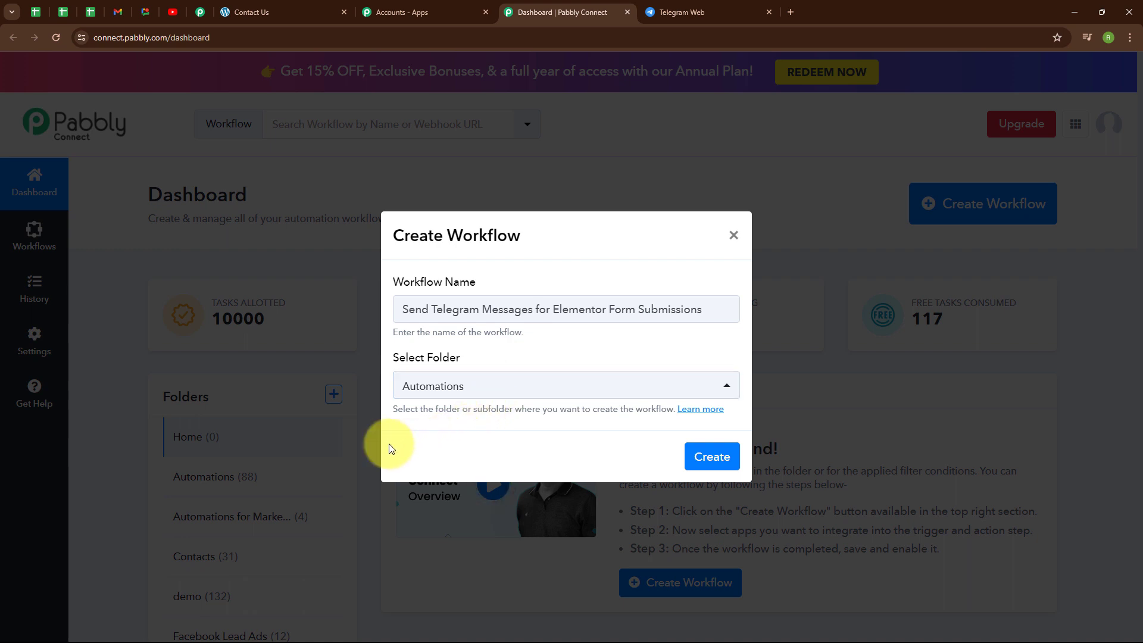
{"action": "left_click", "coordinate": [730, 456]}
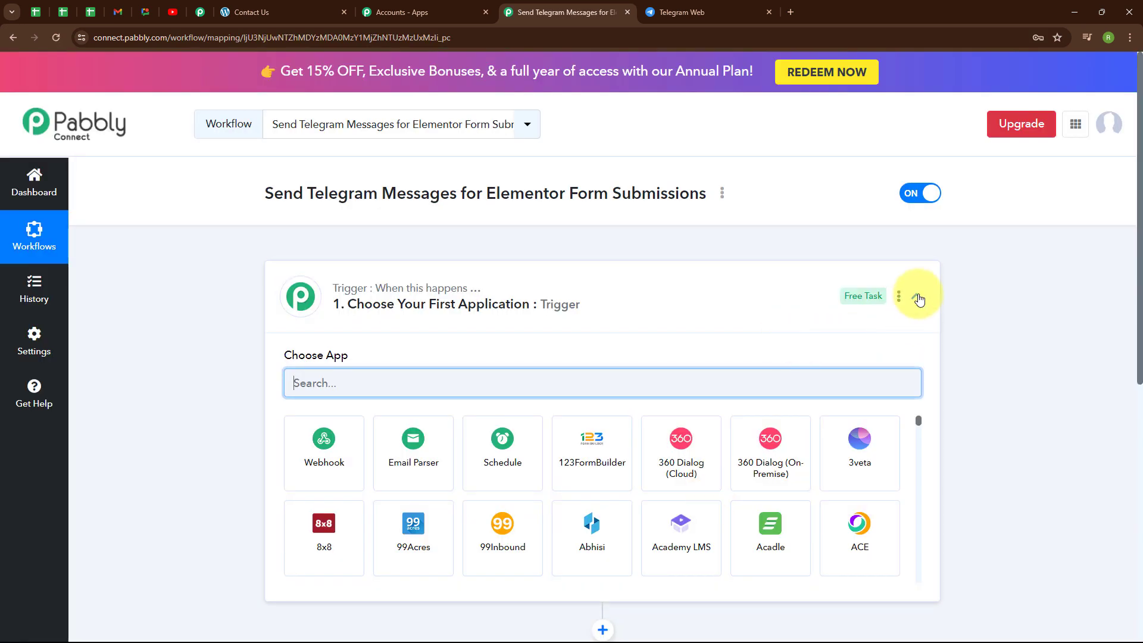
Set the trigger to Elementor (searched 'elem') with the New Form Submission event, then go to Contact Us.
{"action": "left_click", "coordinate": [918, 298]}
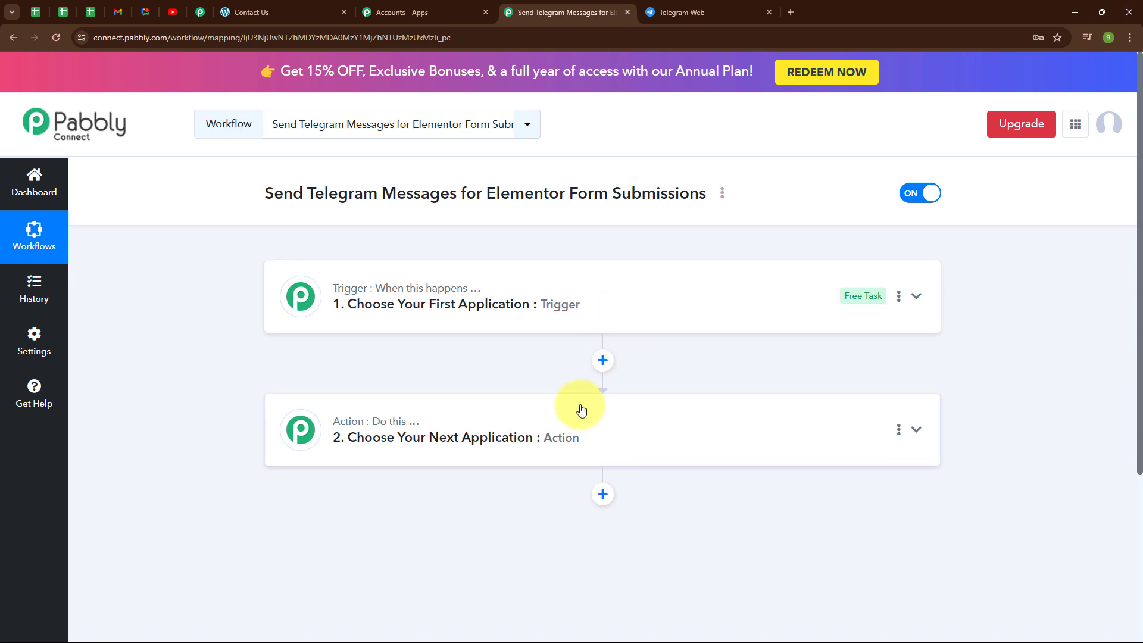
{"action": "left_click", "coordinate": [917, 298]}
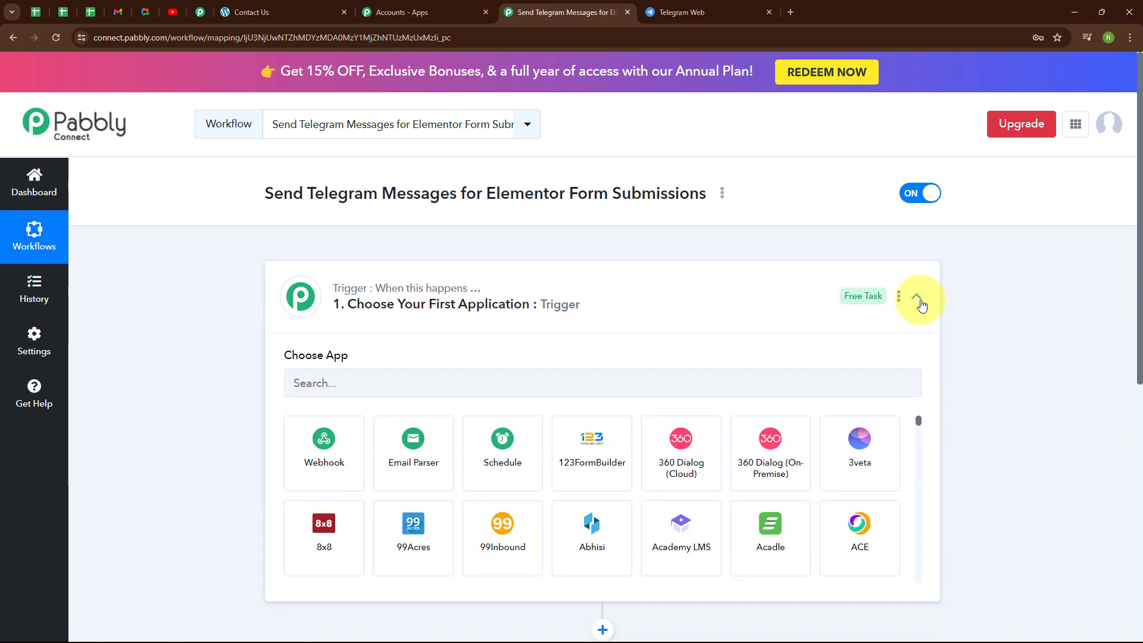
{"action": "left_click", "coordinate": [384, 390]}
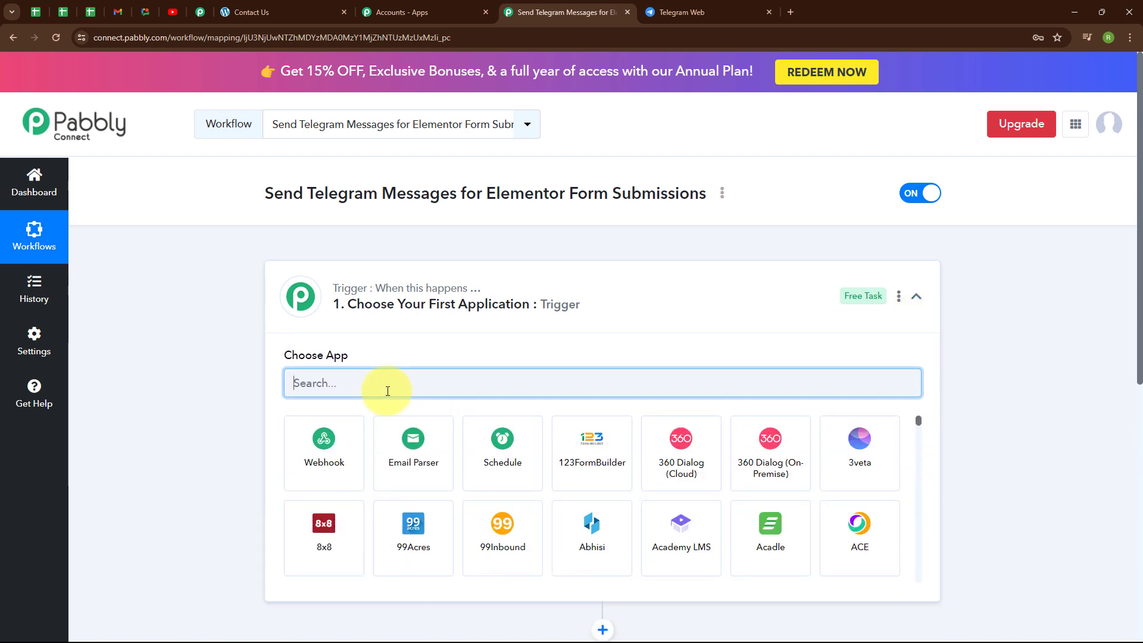
{"action": "type", "text": "elem"}
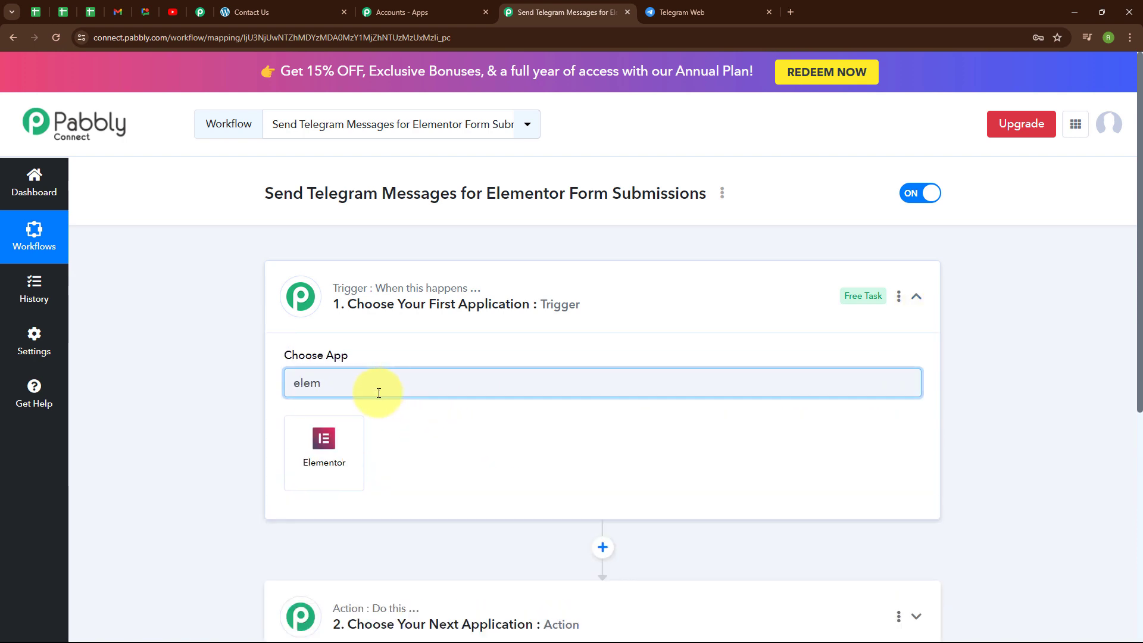
{"action": "left_click", "coordinate": [322, 464]}
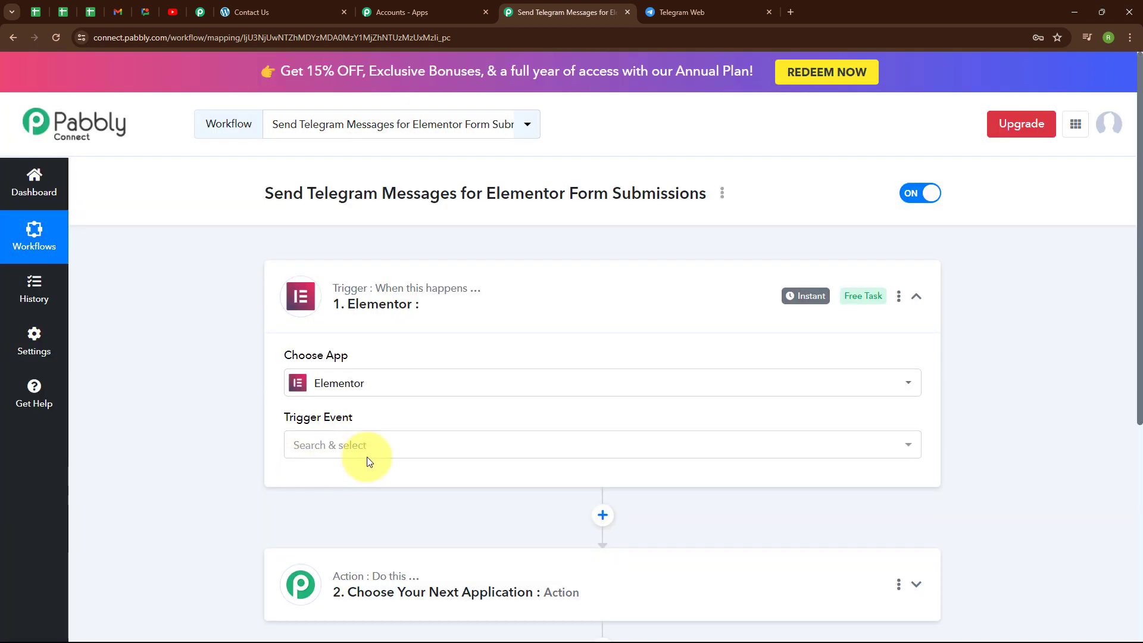
{"action": "left_click", "coordinate": [373, 453]}
{"action": "left_click", "coordinate": [375, 523]}
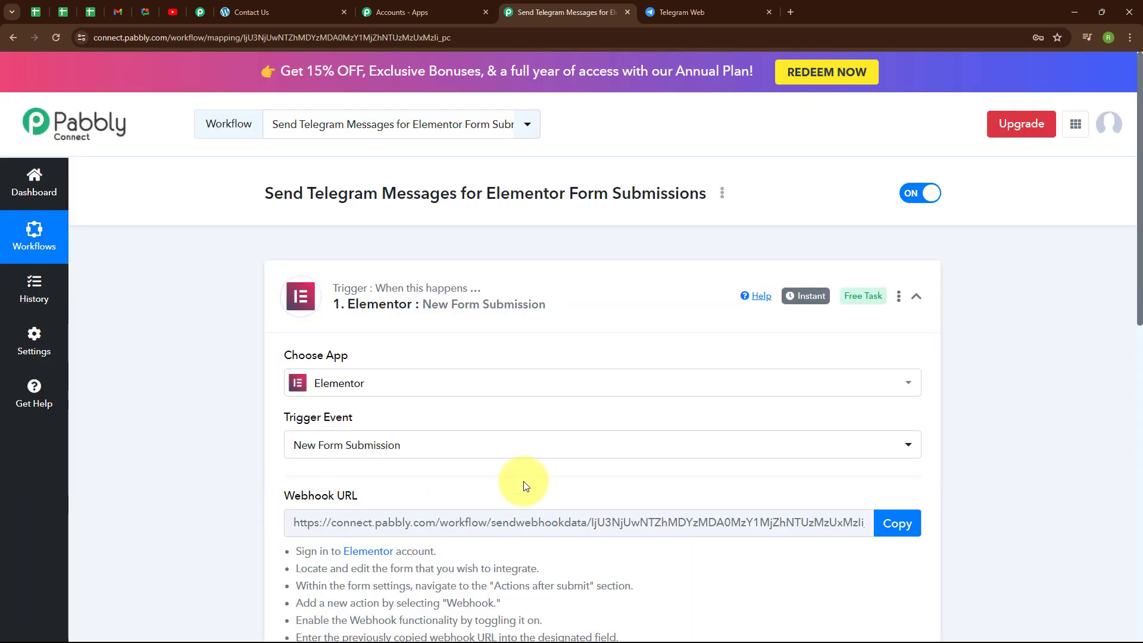
{"action": "scroll", "coordinate": [601, 456], "scroll_direction": "down", "scroll_amount": 3}
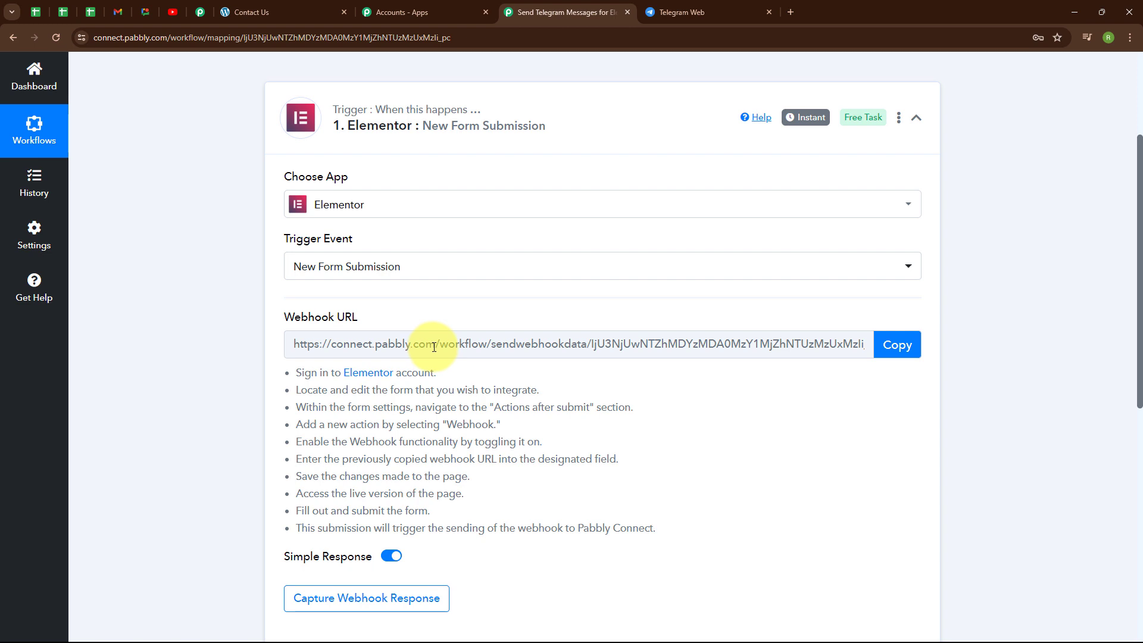
{"action": "left_click", "coordinate": [270, 7]}
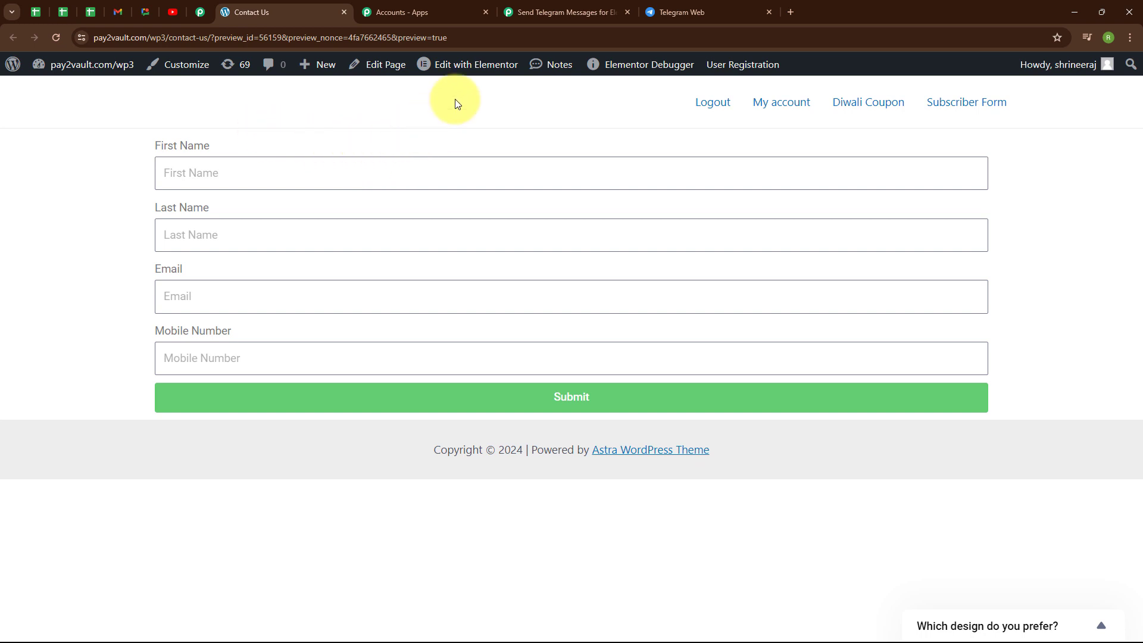
Add a Webhook after-submit action to the Contact Us form and expand its settings.
{"action": "mouse_move", "coordinate": [477, 70]}
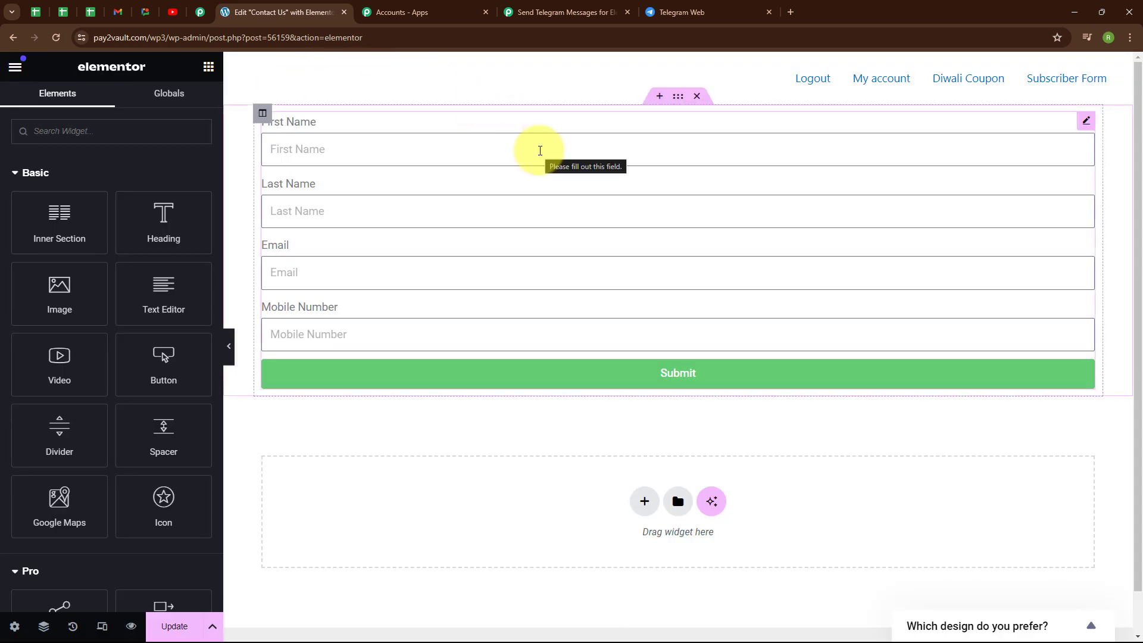
{"action": "left_click", "coordinate": [540, 151]}
{"action": "scroll", "coordinate": [77, 427], "scroll_direction": "down", "scroll_amount": 3}
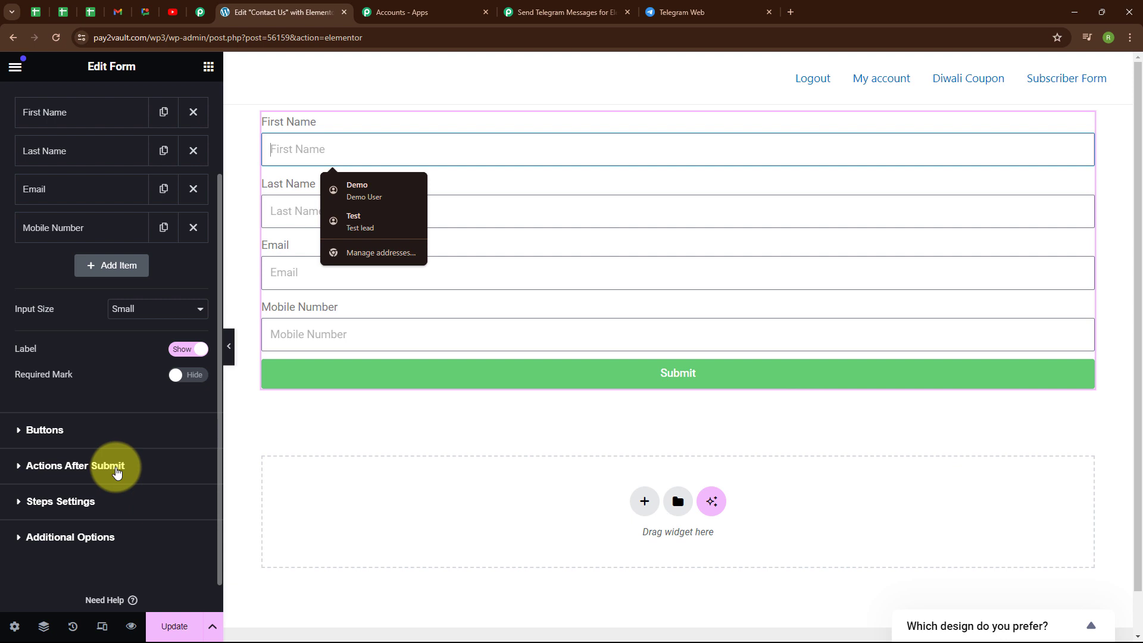
{"action": "left_click", "coordinate": [116, 470]}
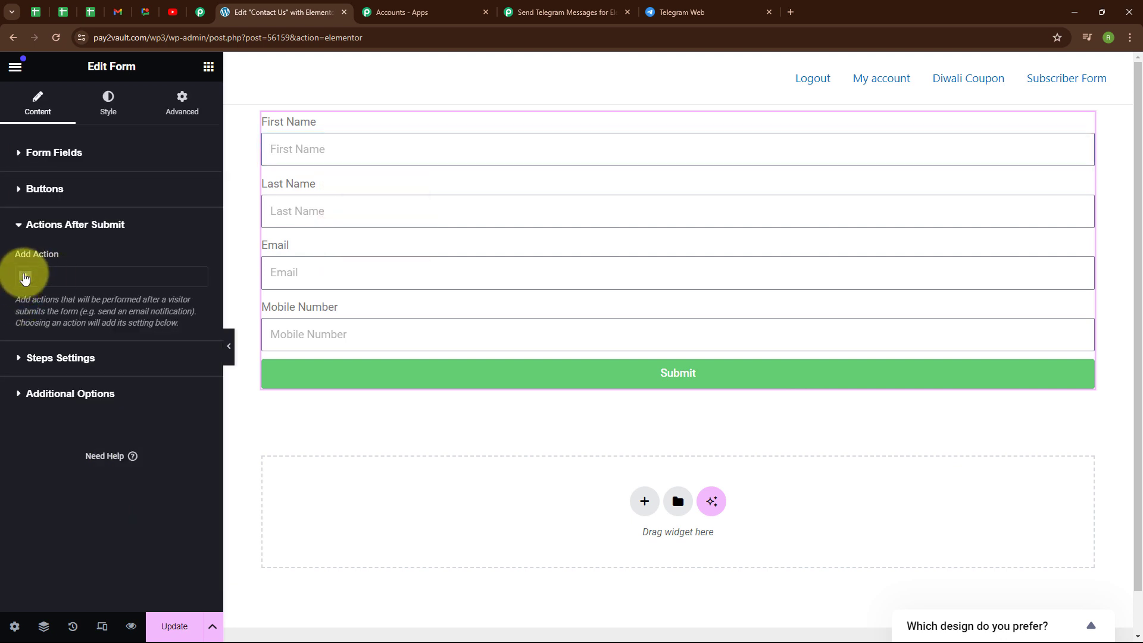
{"action": "left_click", "coordinate": [24, 278]}
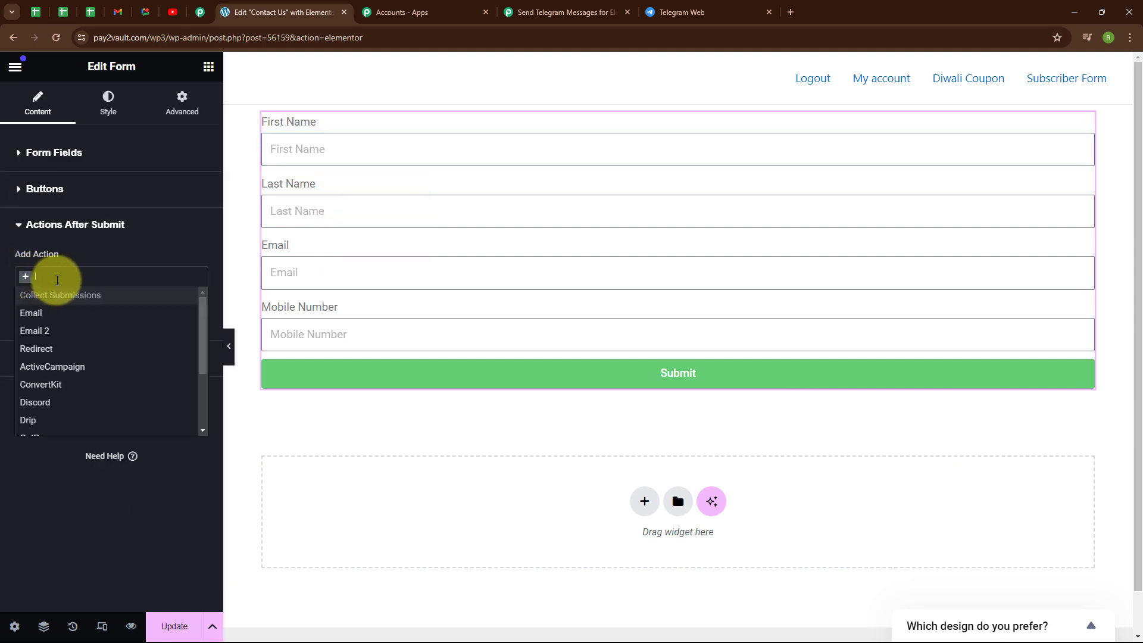
{"action": "type", "text": "webhook"}
{"action": "key", "text": "Return"}
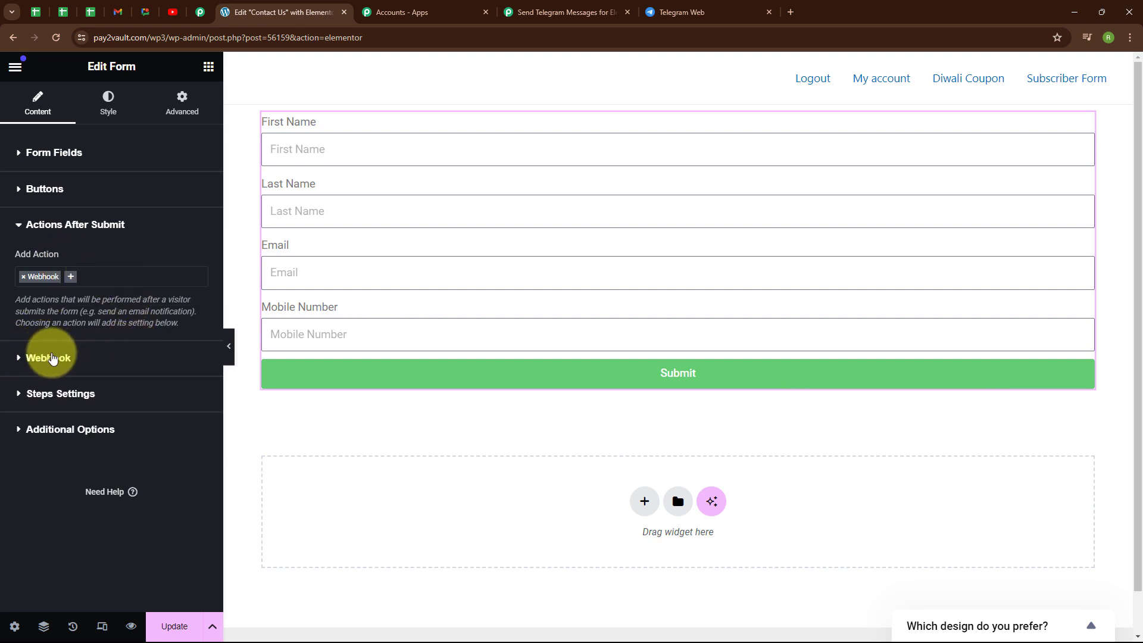
{"action": "left_click", "coordinate": [52, 358]}
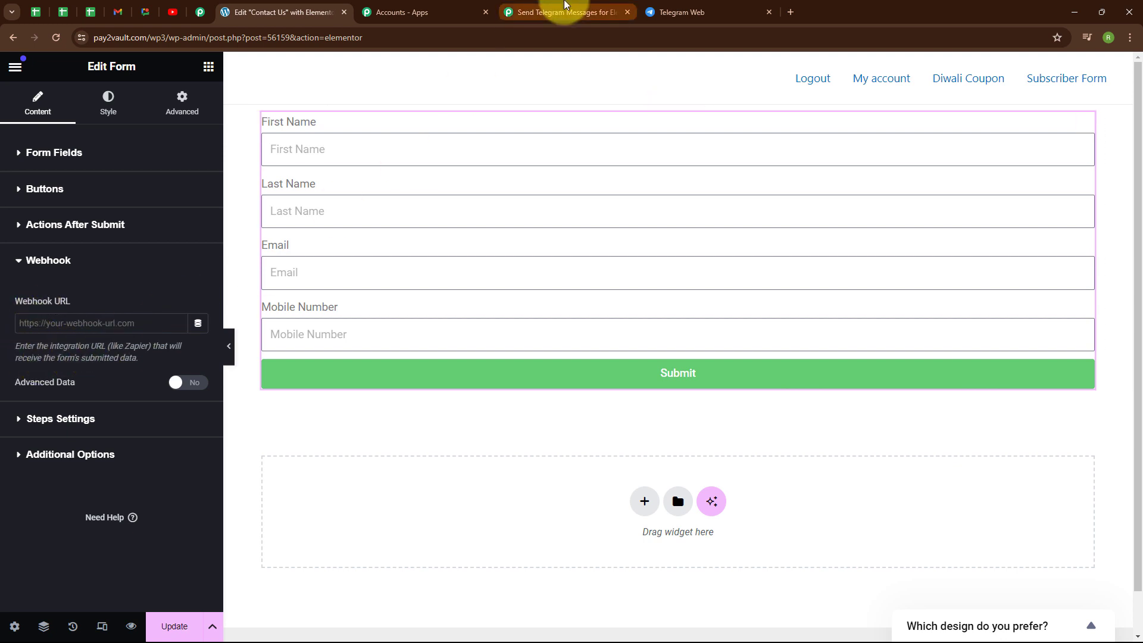
Paste the copied Pabbly webhook URL into Webhook URL, update the page, and preview it.
{"action": "left_click", "coordinate": [564, 8]}
{"action": "left_click", "coordinate": [910, 346]}
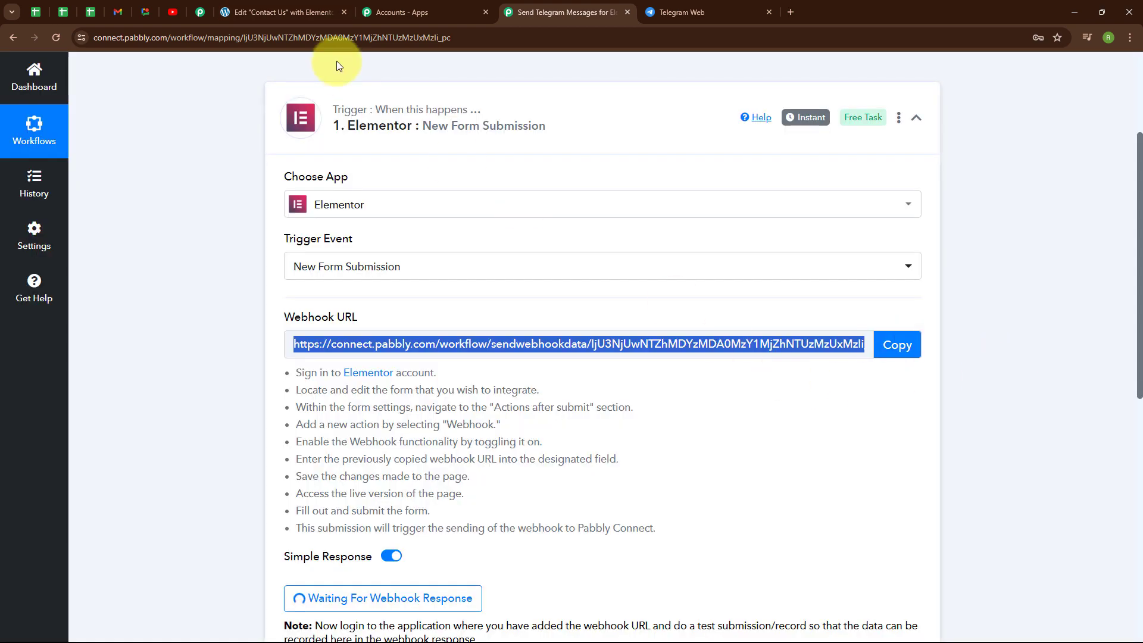
{"action": "left_click", "coordinate": [302, 8]}
{"action": "left_click", "coordinate": [92, 321]}
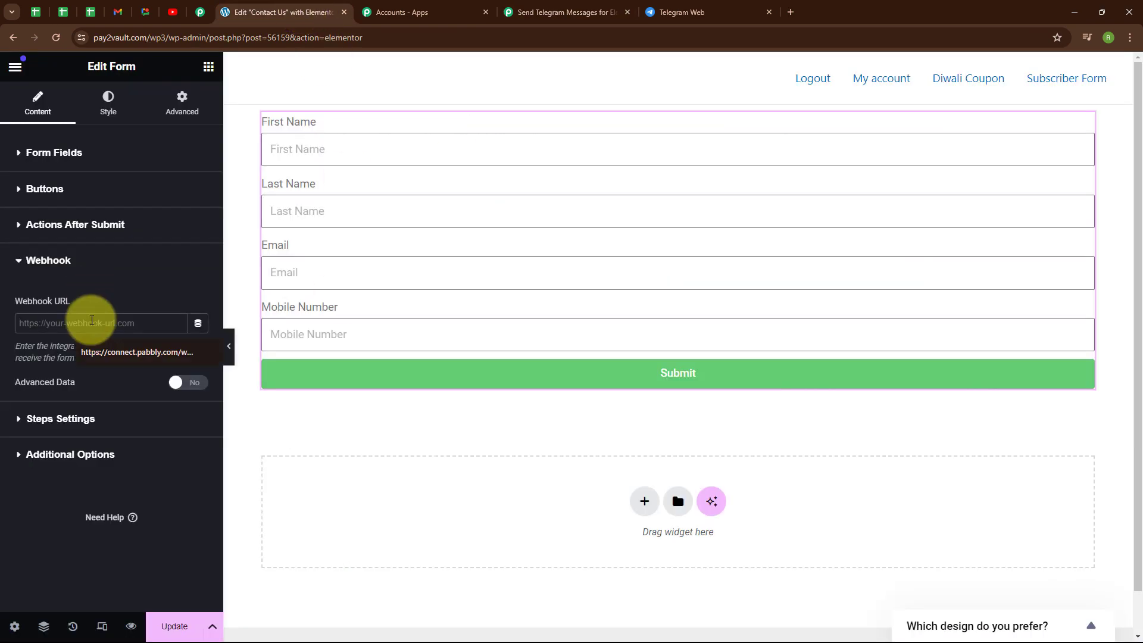
{"action": "key", "text": "ctrl+v"}
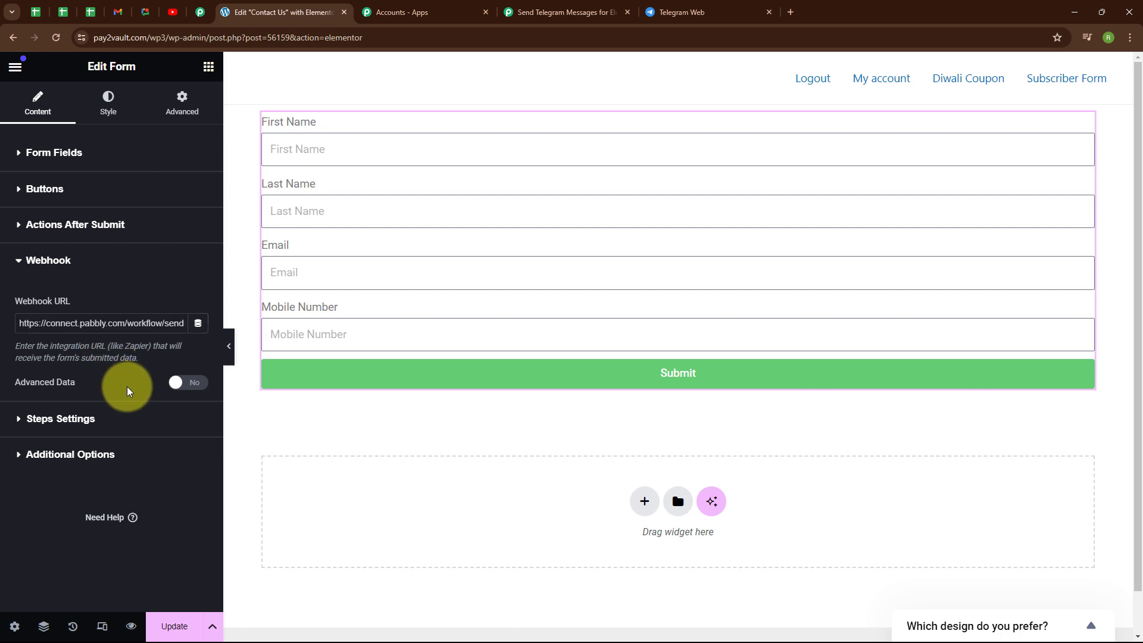
{"action": "left_click", "coordinate": [175, 631]}
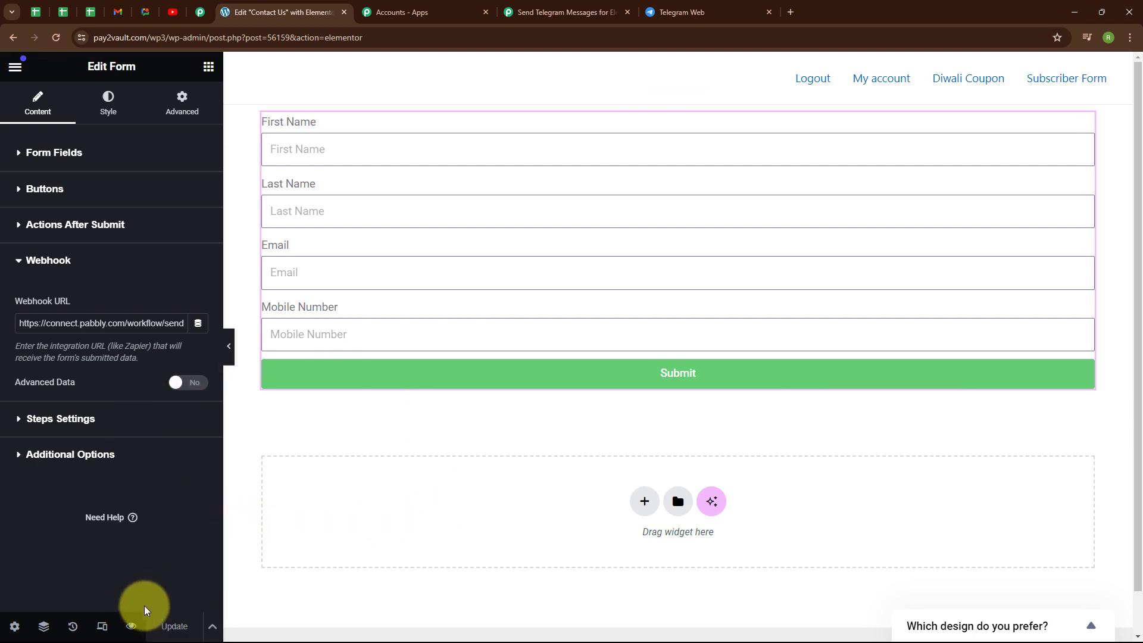
{"action": "left_click", "coordinate": [132, 631]}
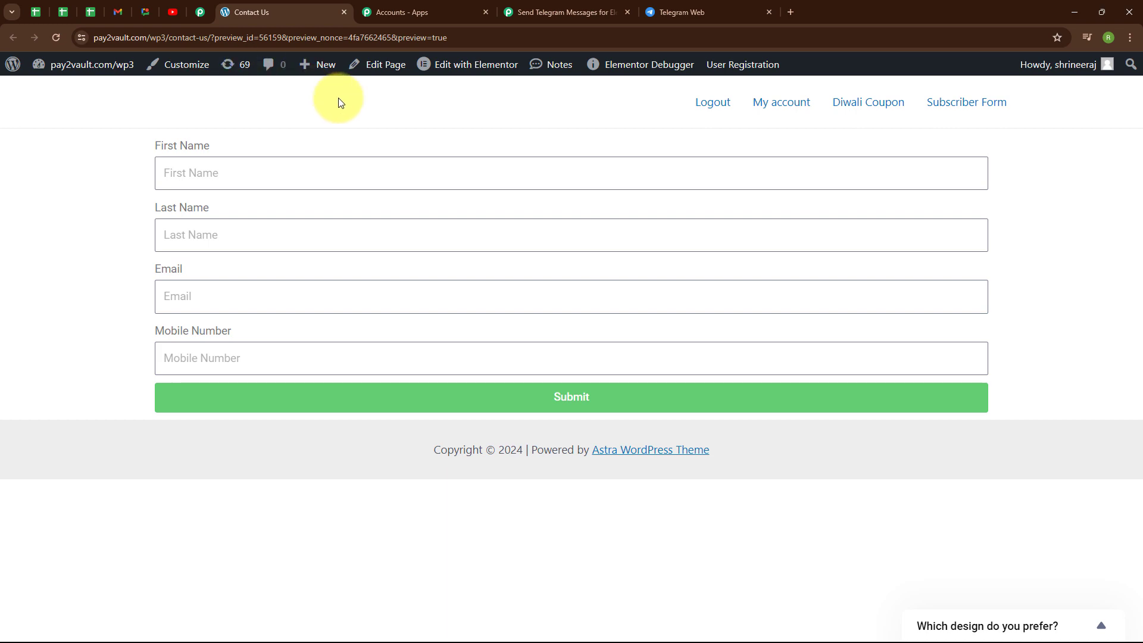
Enter a test lead's first and last name in the Contact Us preview form.
{"action": "left_click", "coordinate": [557, 12]}
{"action": "scroll", "coordinate": [691, 261], "scroll_direction": "down", "scroll_amount": 3}
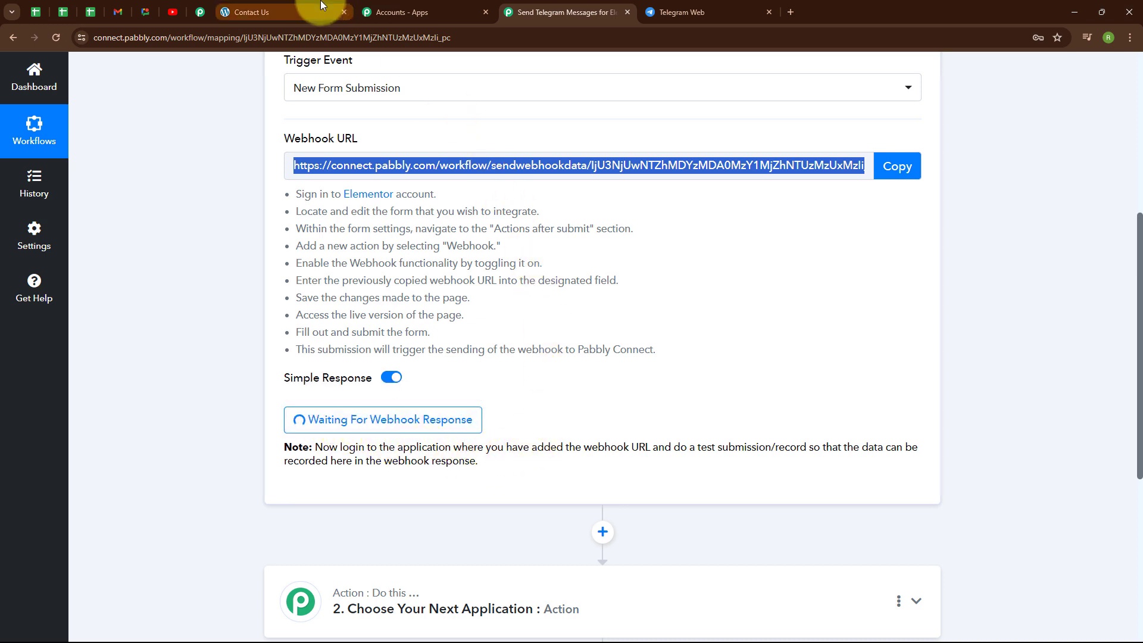
{"action": "left_click", "coordinate": [300, 5]}
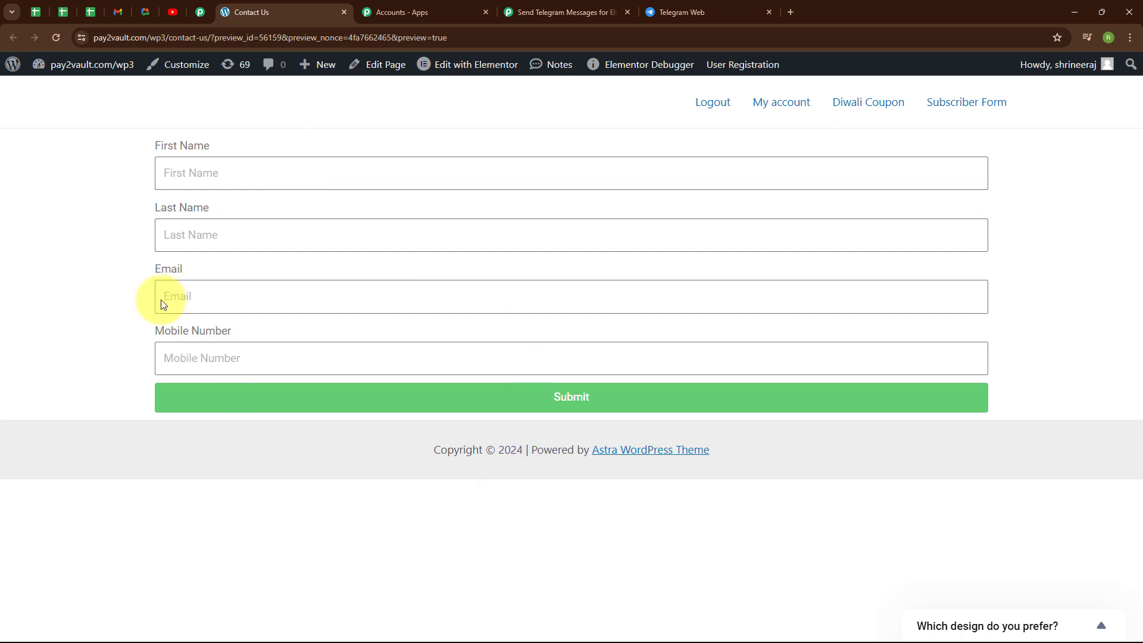
{"action": "left_click", "coordinate": [185, 174]}
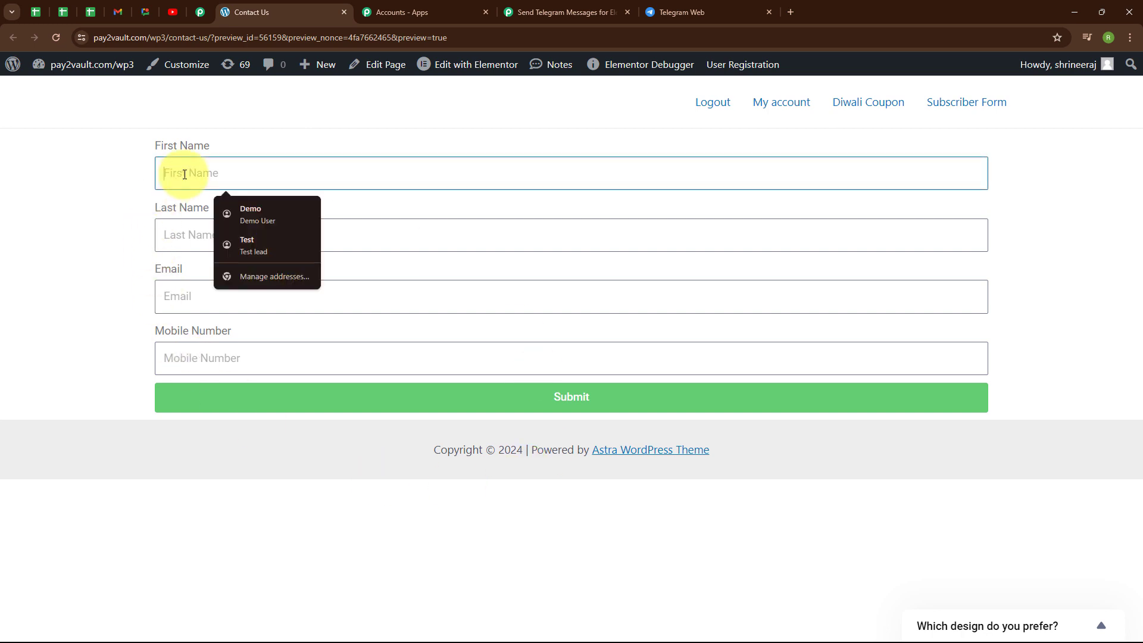
{"action": "type", "text": "Dummy"}
{"action": "left_click", "coordinate": [192, 237]}
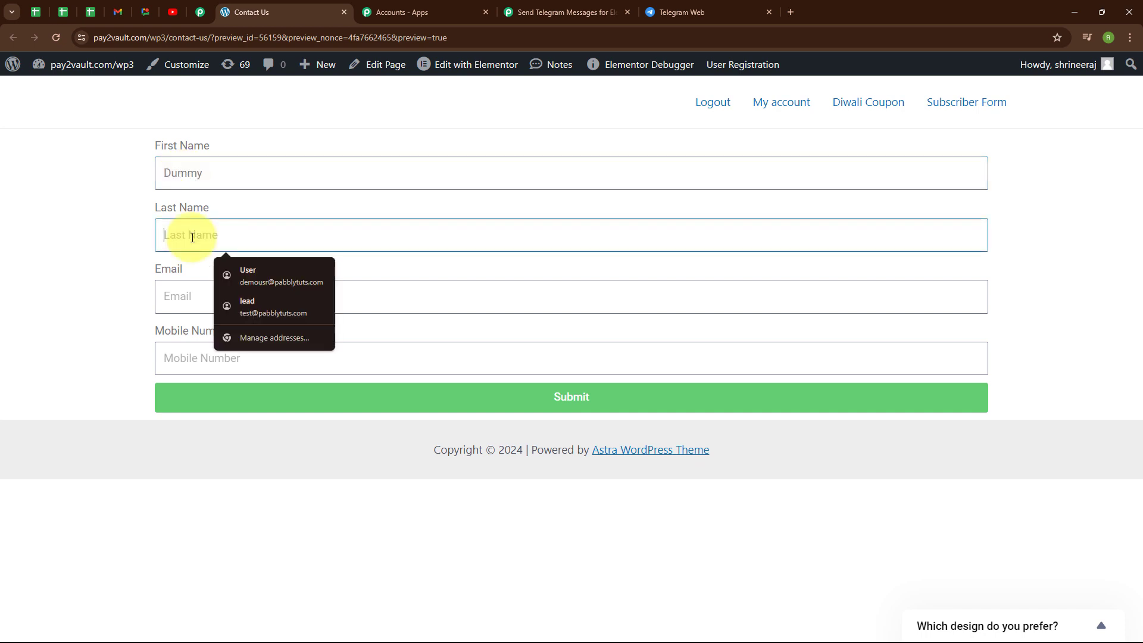
{"action": "type", "text": "User"}
Fill the email from the saved suggestion and the mobile number, submit, and confirm success.
{"action": "left_click", "coordinate": [199, 285]}
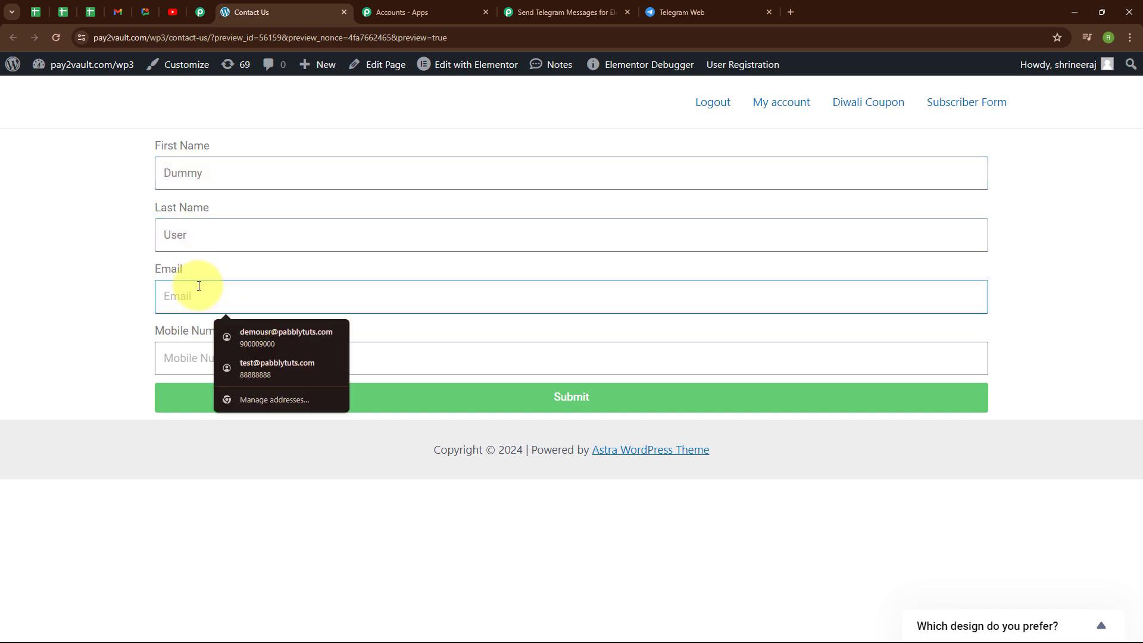
{"action": "type", "text": "dummya"}
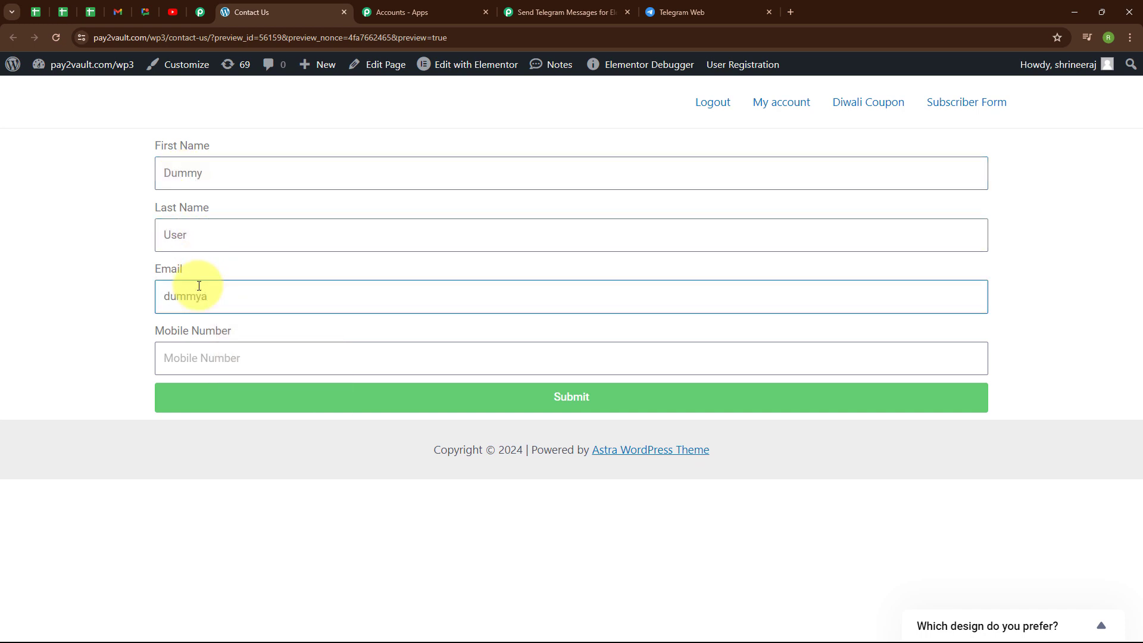
{"action": "key", "text": "BackSpace"}
{"action": "key", "text": "Down"}
{"action": "key", "text": "Return"}
{"action": "left_click", "coordinate": [210, 361]}
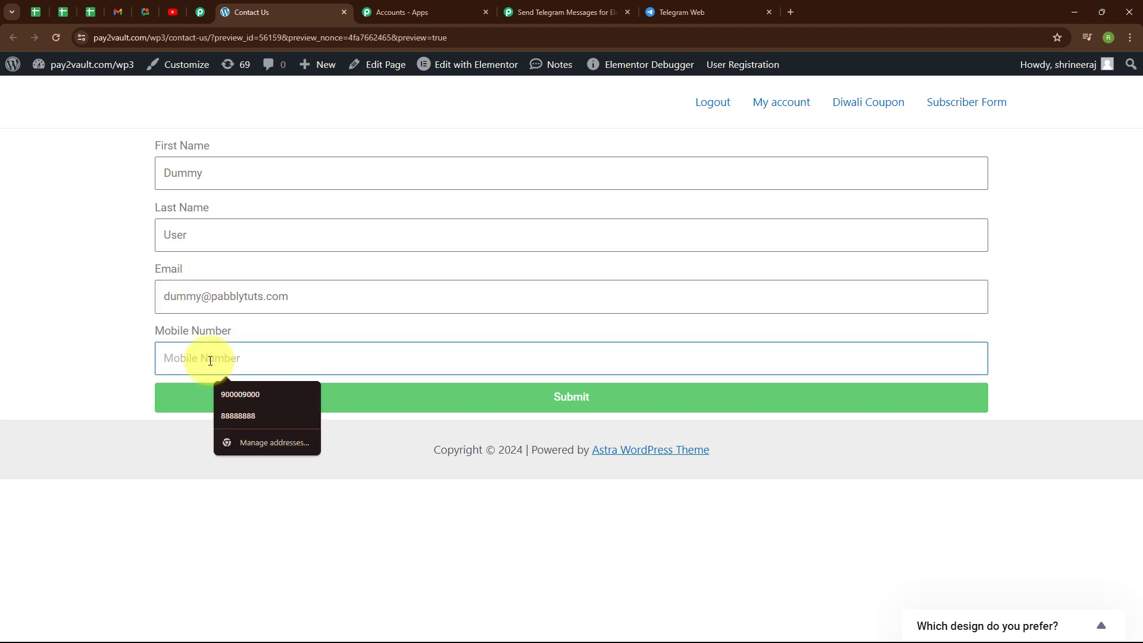
{"action": "type", "text": "8555555555"}
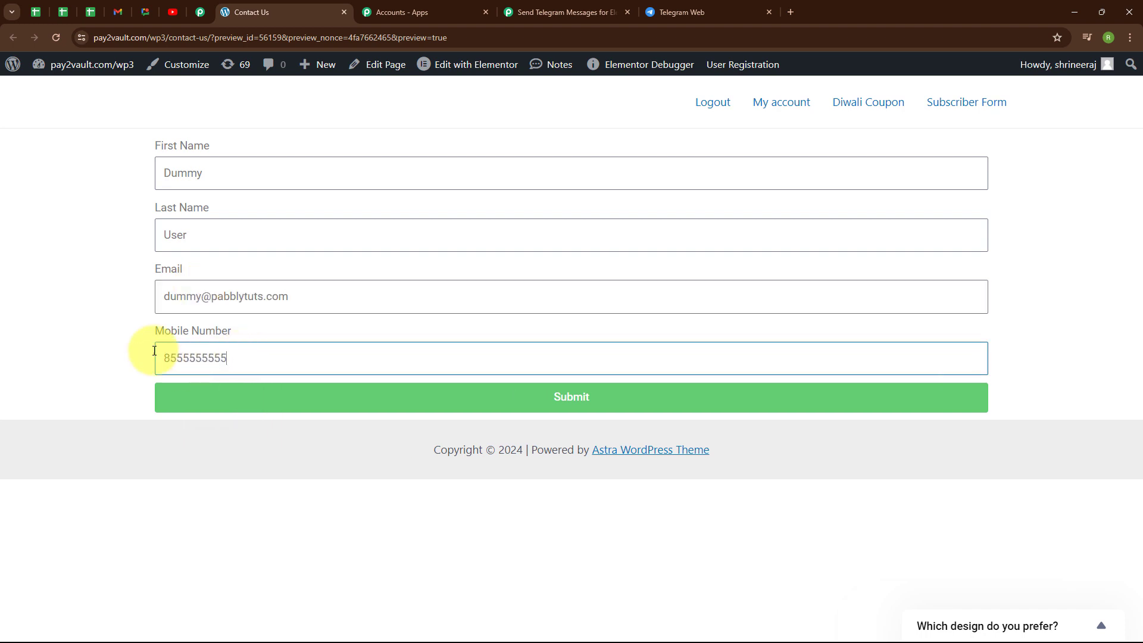
{"action": "left_click", "coordinate": [574, 407]}
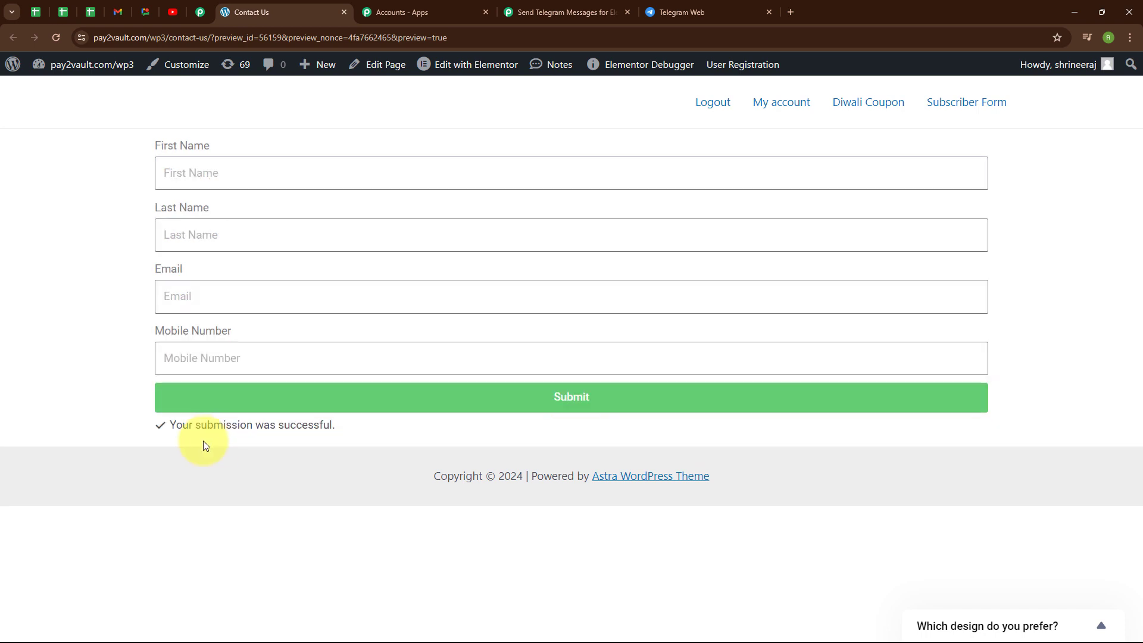
{"action": "left_click_drag", "start_coordinate": [173, 427], "coordinate": [354, 435]}
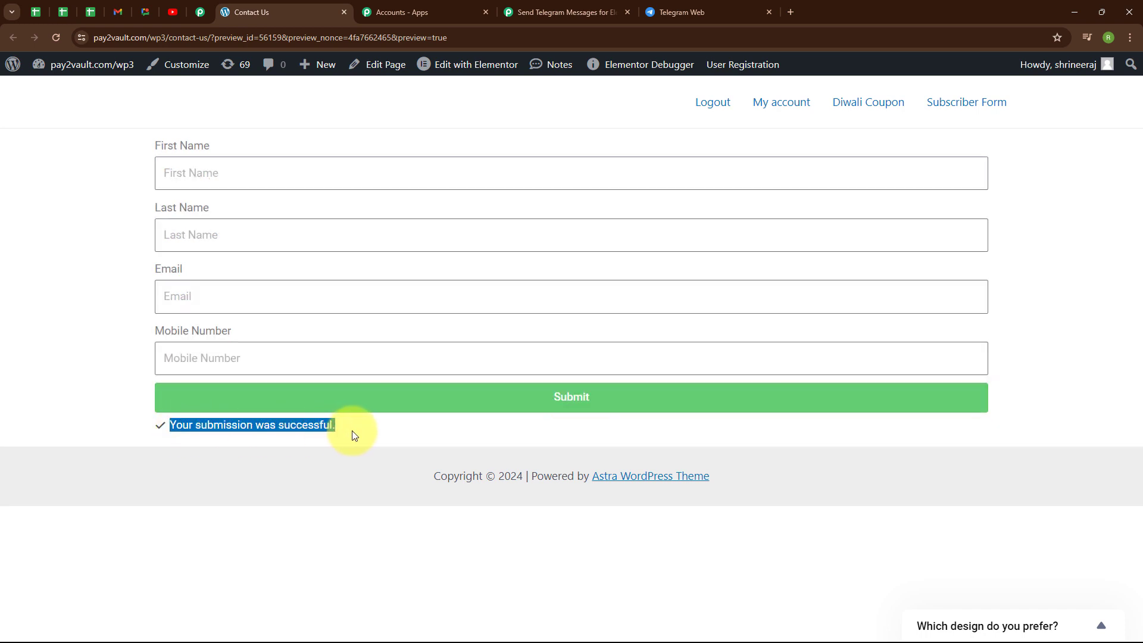
{"action": "left_click", "coordinate": [355, 435]}
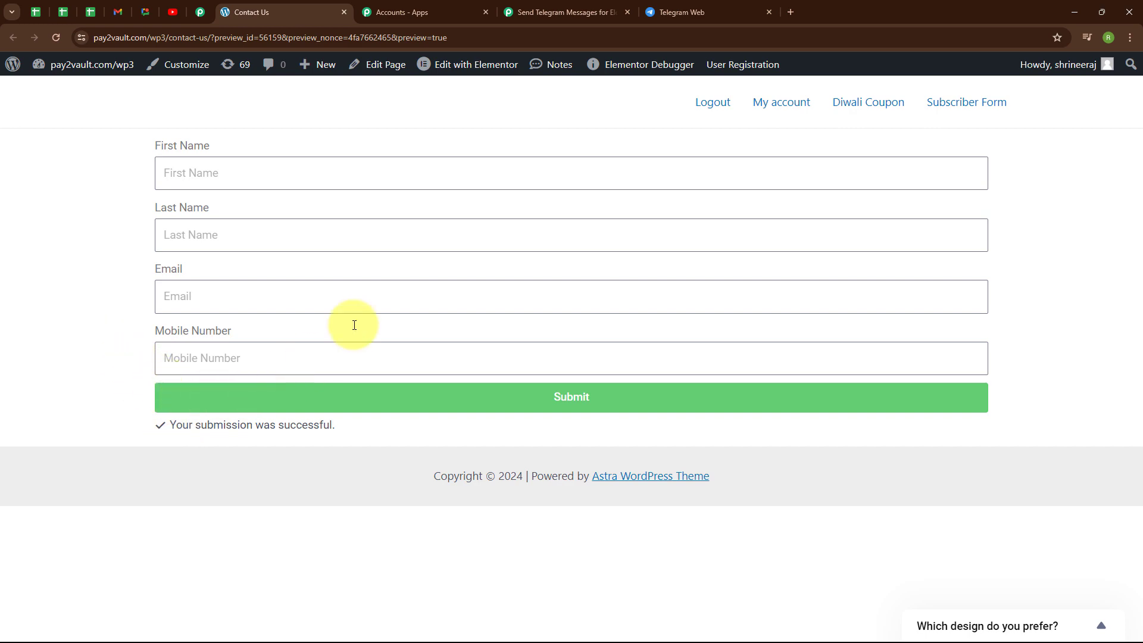
{"action": "left_click", "coordinate": [536, 12]}
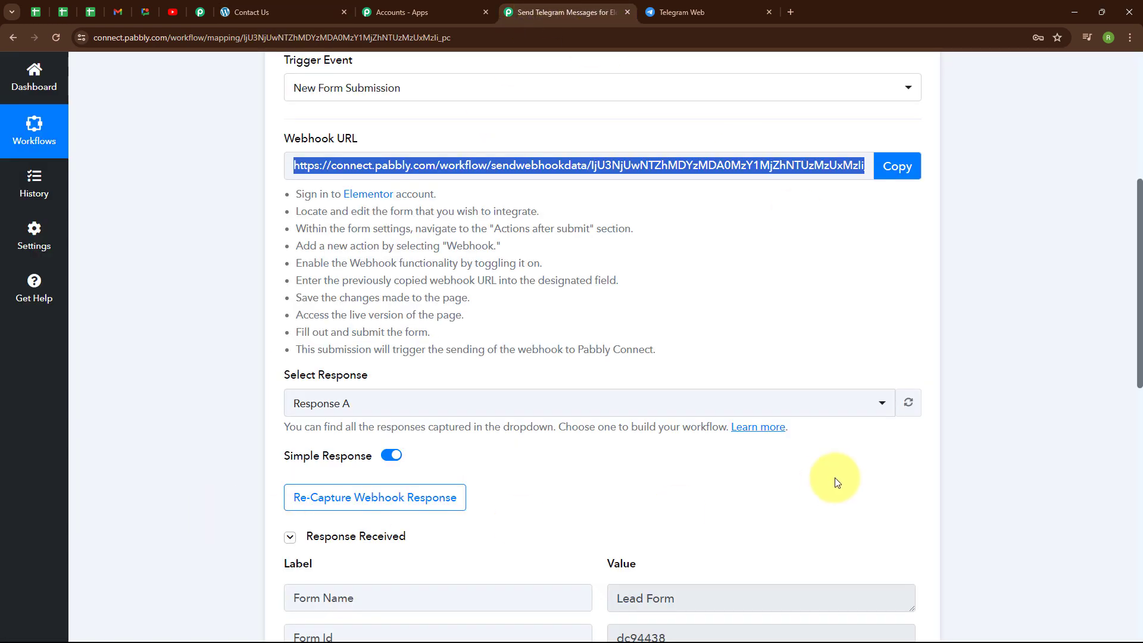
Choose Telegram Bot (searched 'tele') with Send a Text Message or Reply, and open its connection panel.
{"action": "scroll", "coordinate": [834, 478], "scroll_direction": "down", "scroll_amount": 4}
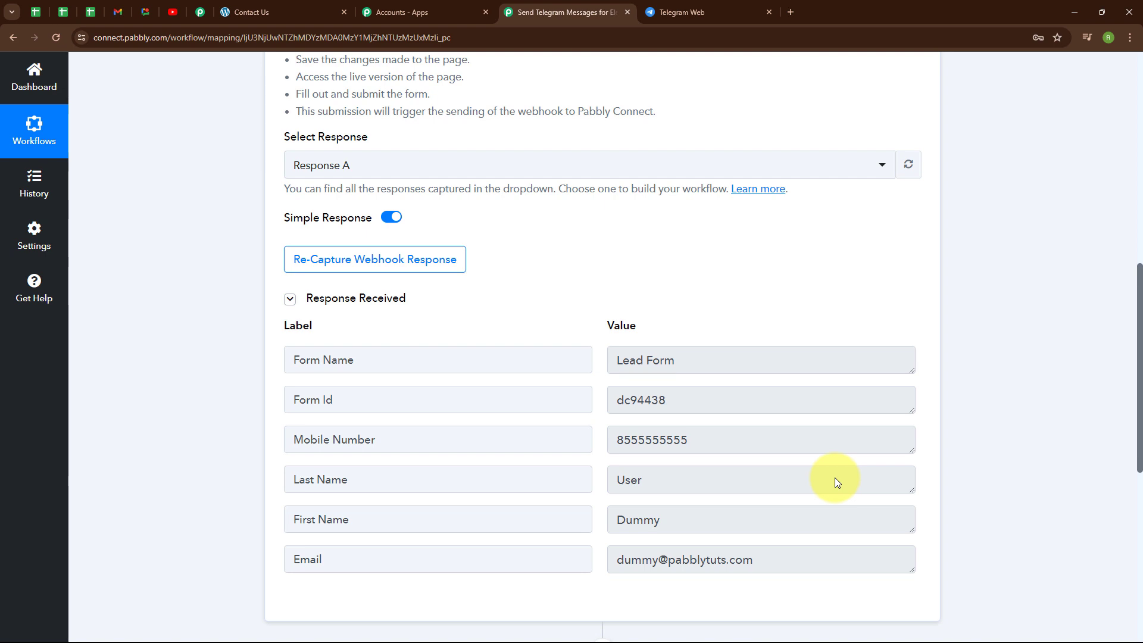
{"action": "scroll", "coordinate": [896, 324], "scroll_direction": "up", "scroll_amount": 3}
{"action": "scroll", "coordinate": [895, 323], "scroll_direction": "up", "scroll_amount": 4}
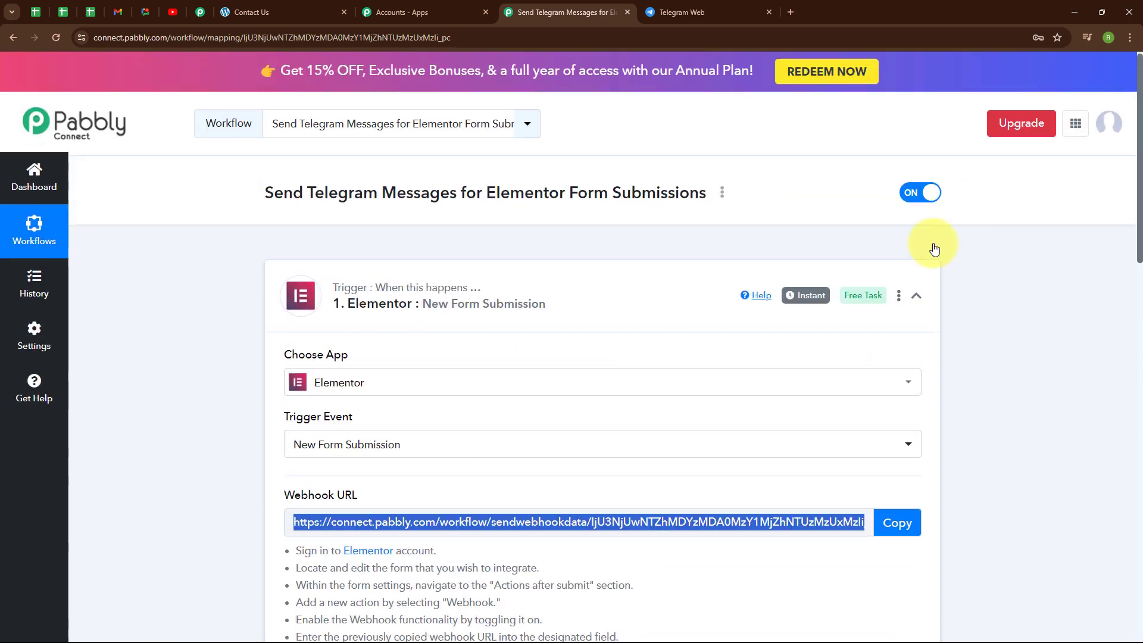
{"action": "left_click", "coordinate": [917, 296]}
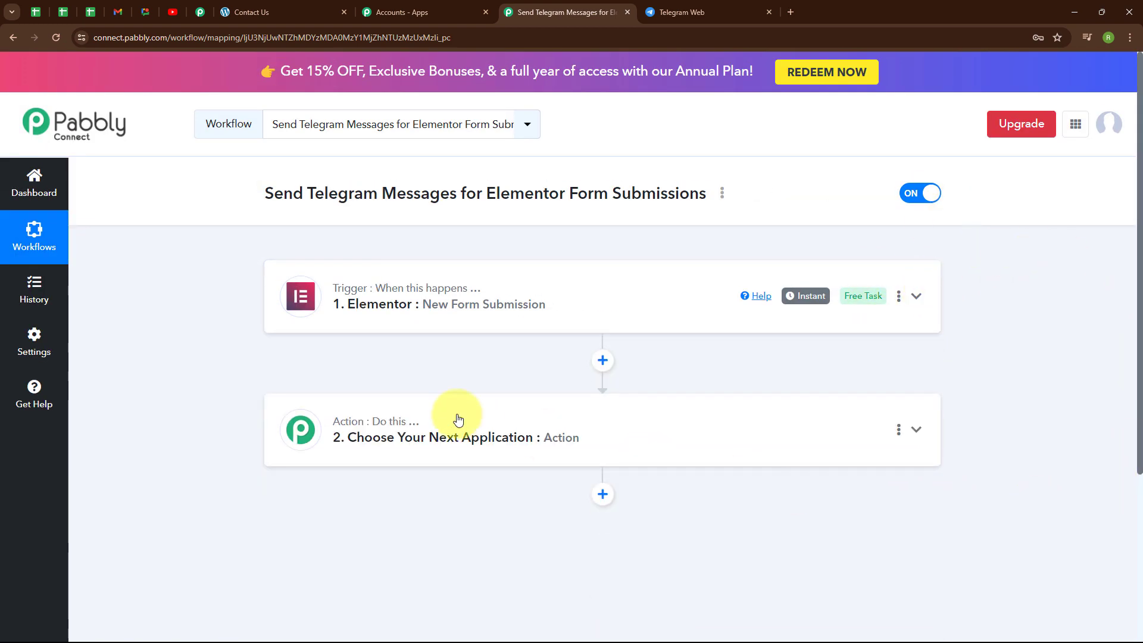
{"action": "left_click", "coordinate": [454, 438]}
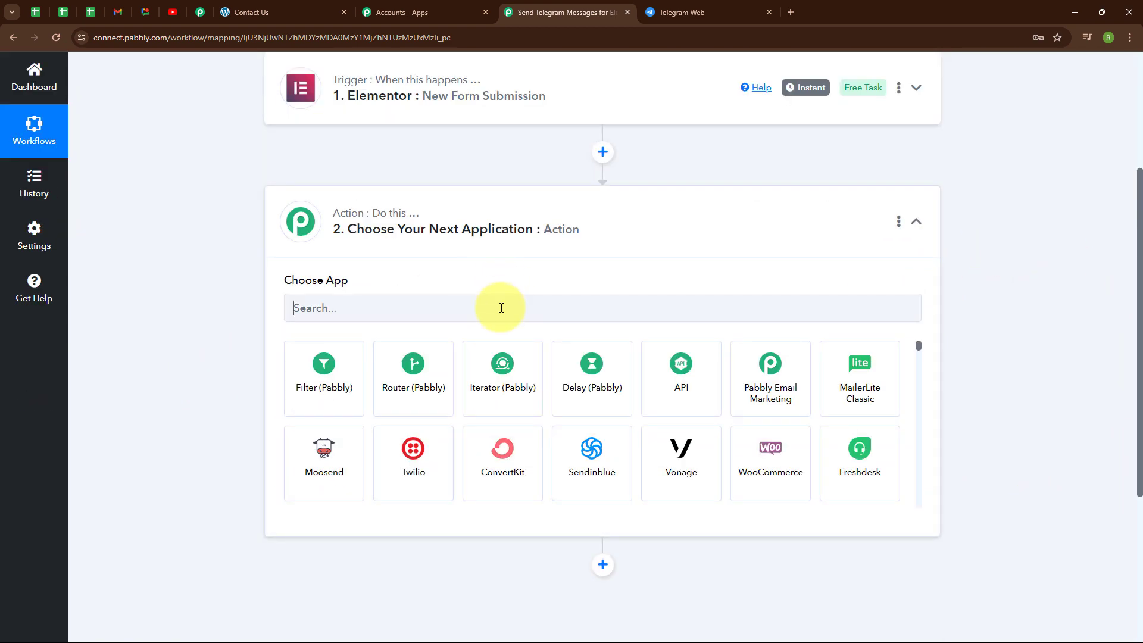
{"action": "left_click", "coordinate": [502, 308]}
{"action": "type", "text": "tele"}
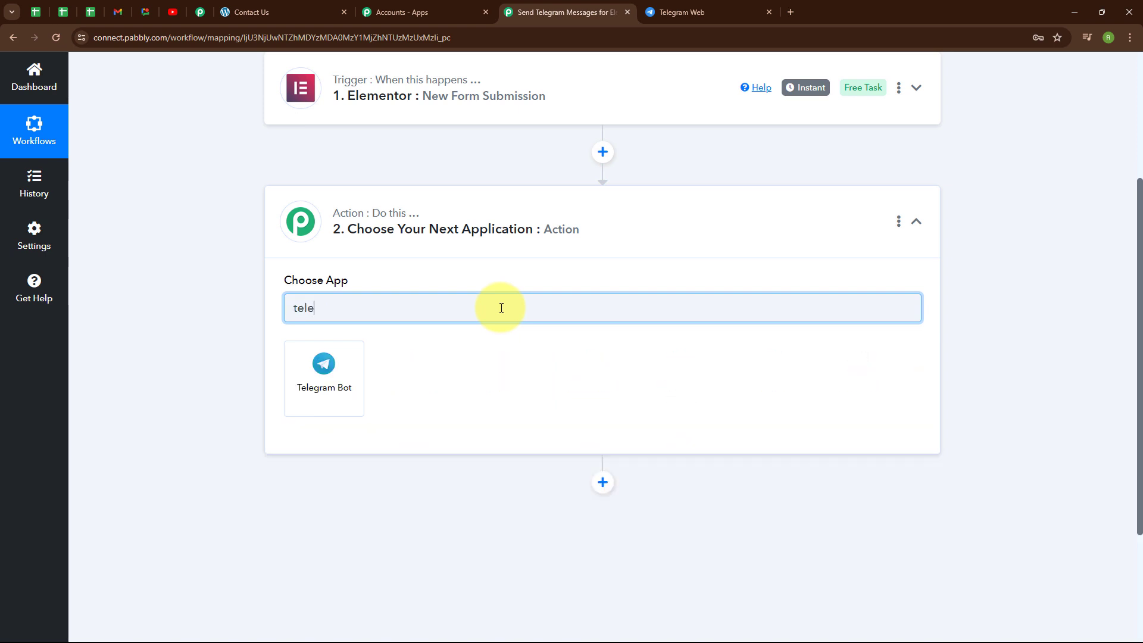
{"action": "left_click", "coordinate": [307, 375]}
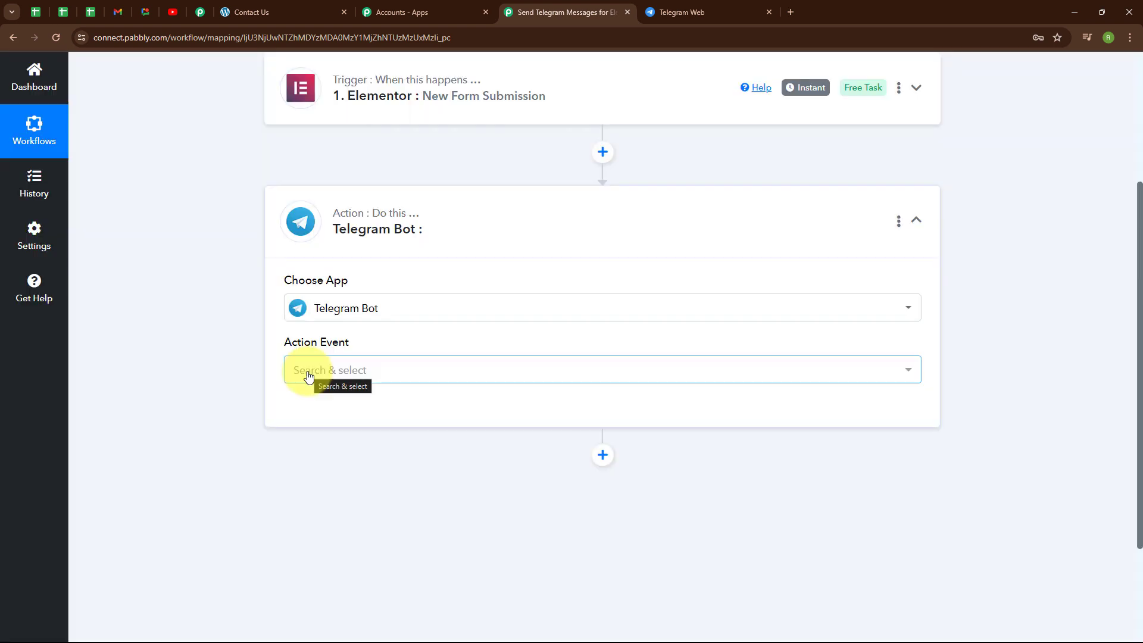
{"action": "left_click", "coordinate": [327, 370]}
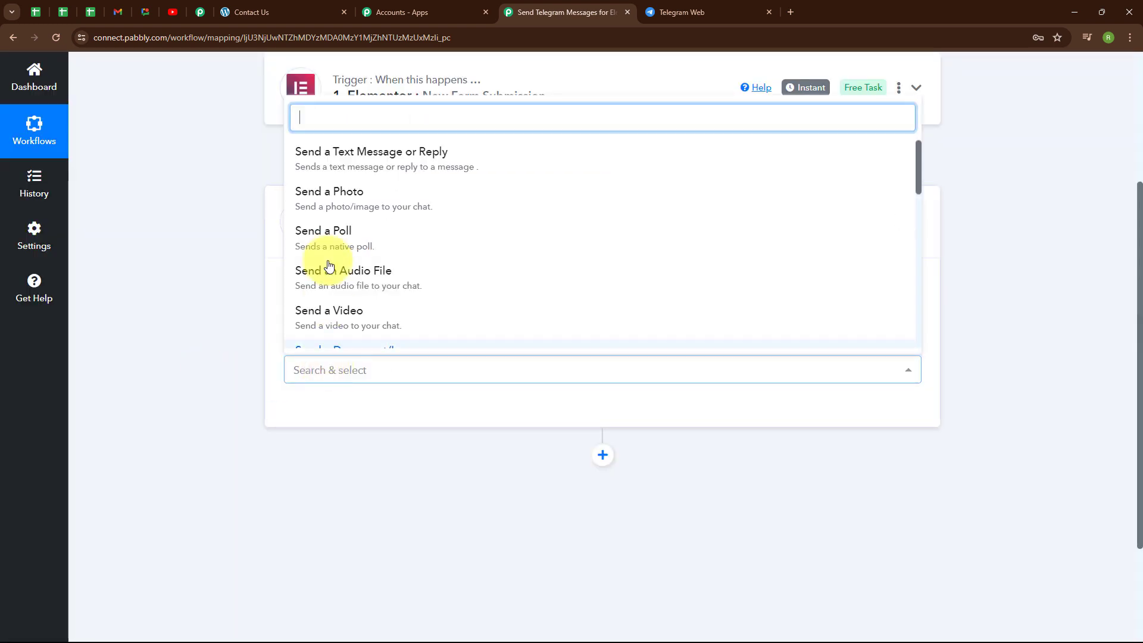
{"action": "left_click", "coordinate": [327, 160]}
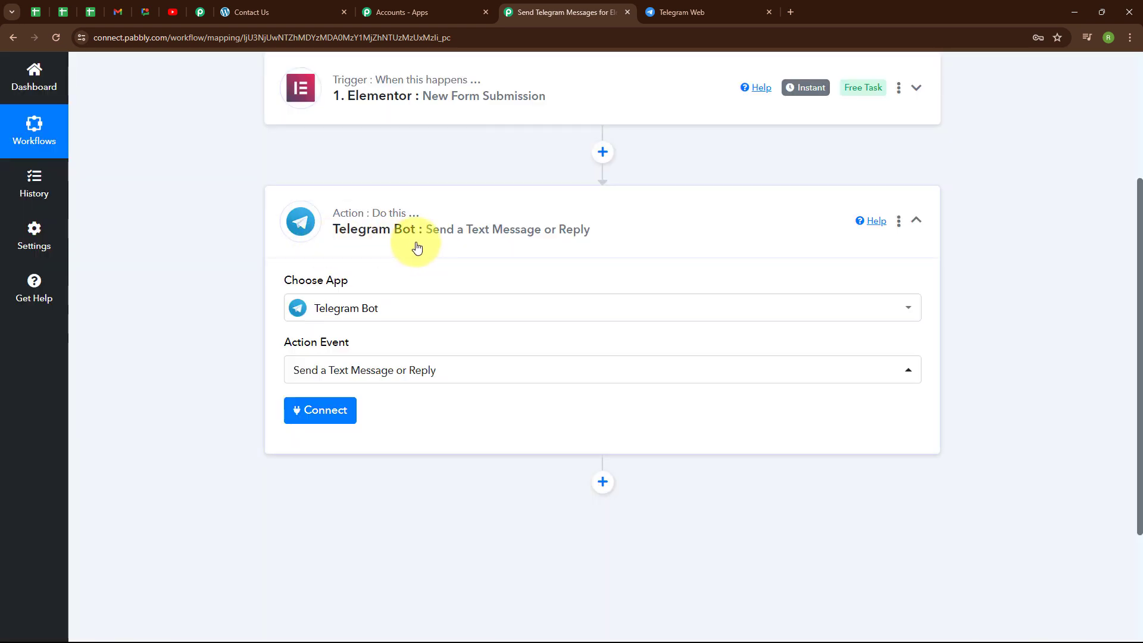
{"action": "left_click", "coordinate": [322, 413]}
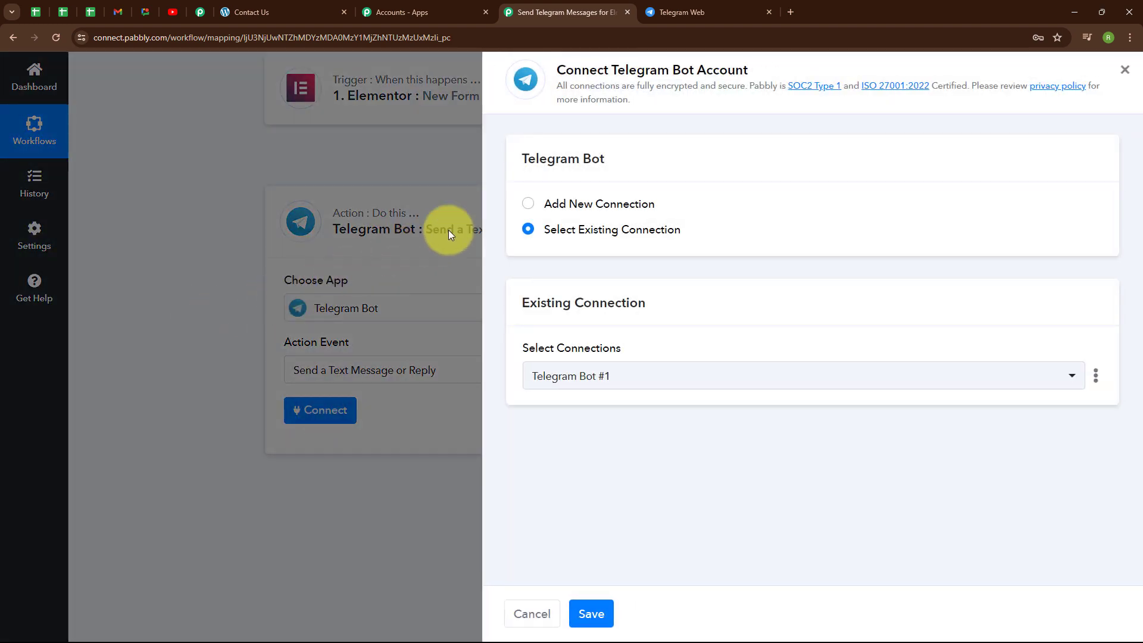
Add a new Telegram Bot connection with its Token field ready, then go to Telegram Web.
{"action": "left_click", "coordinate": [529, 204]}
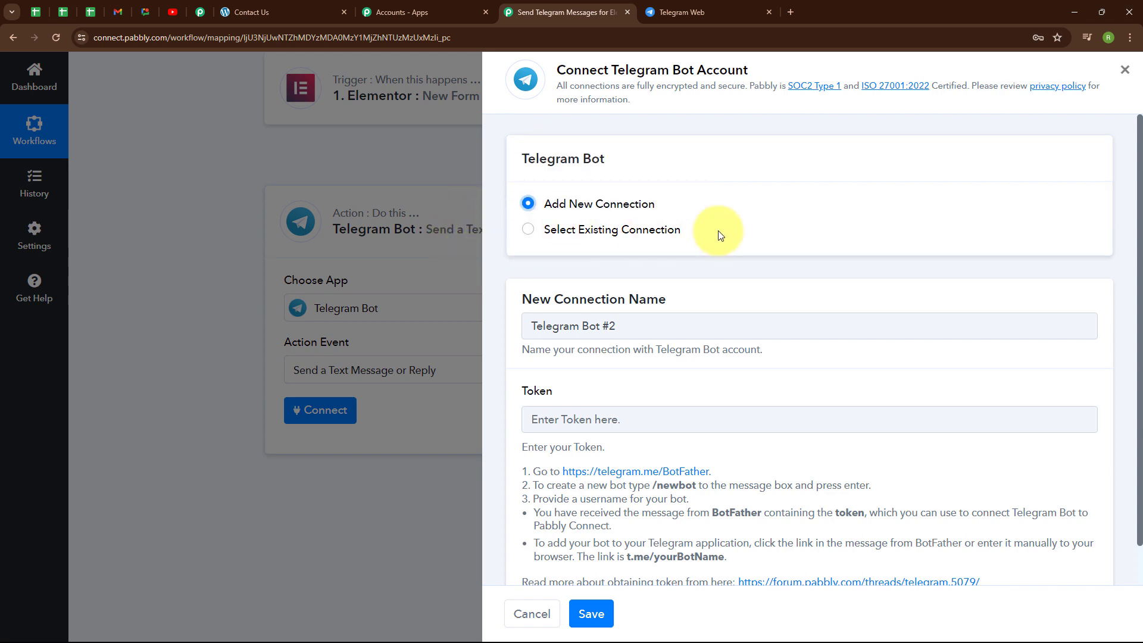
{"action": "scroll", "coordinate": [719, 234], "scroll_direction": "down", "scroll_amount": 1}
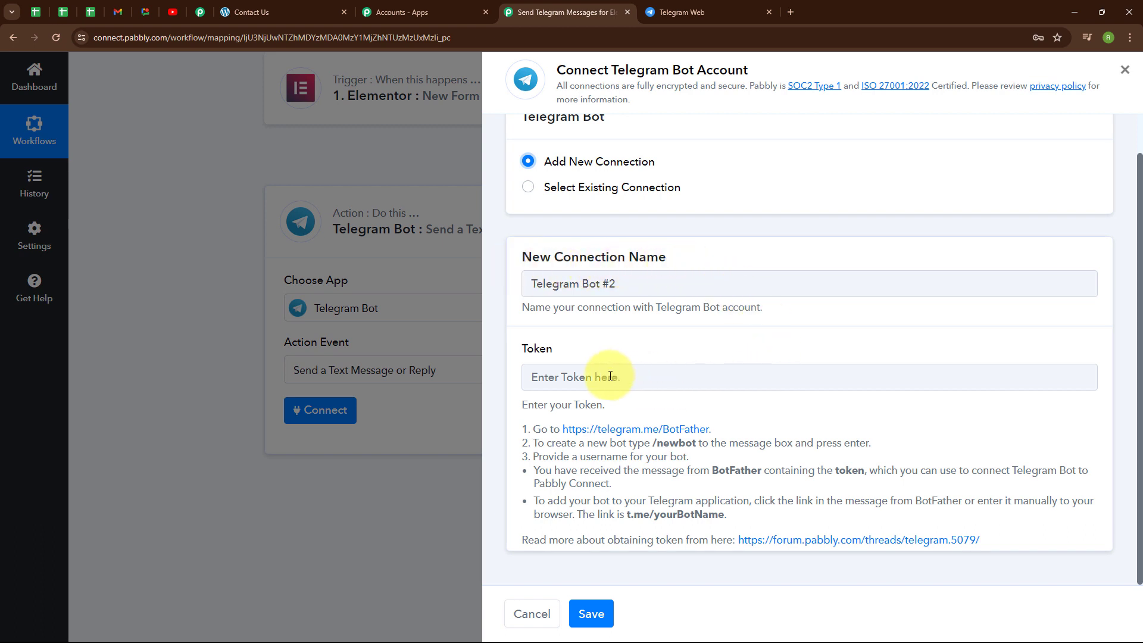
{"action": "left_click", "coordinate": [529, 379]}
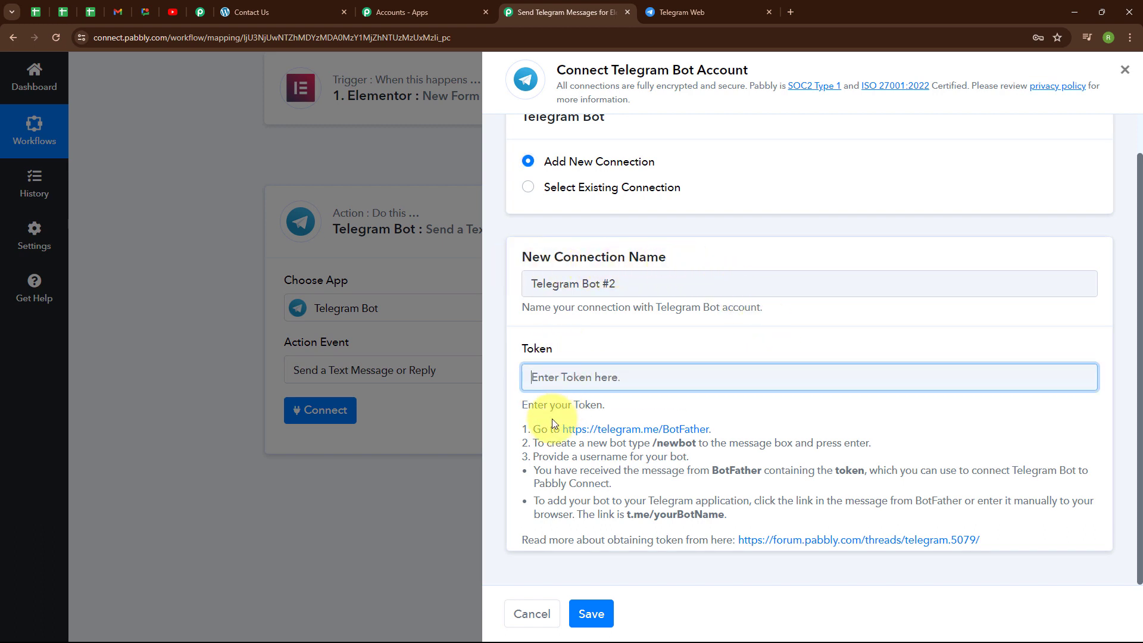
{"action": "left_click_drag", "start_coordinate": [539, 430], "coordinate": [982, 518]}
{"action": "left_click", "coordinate": [772, 384]}
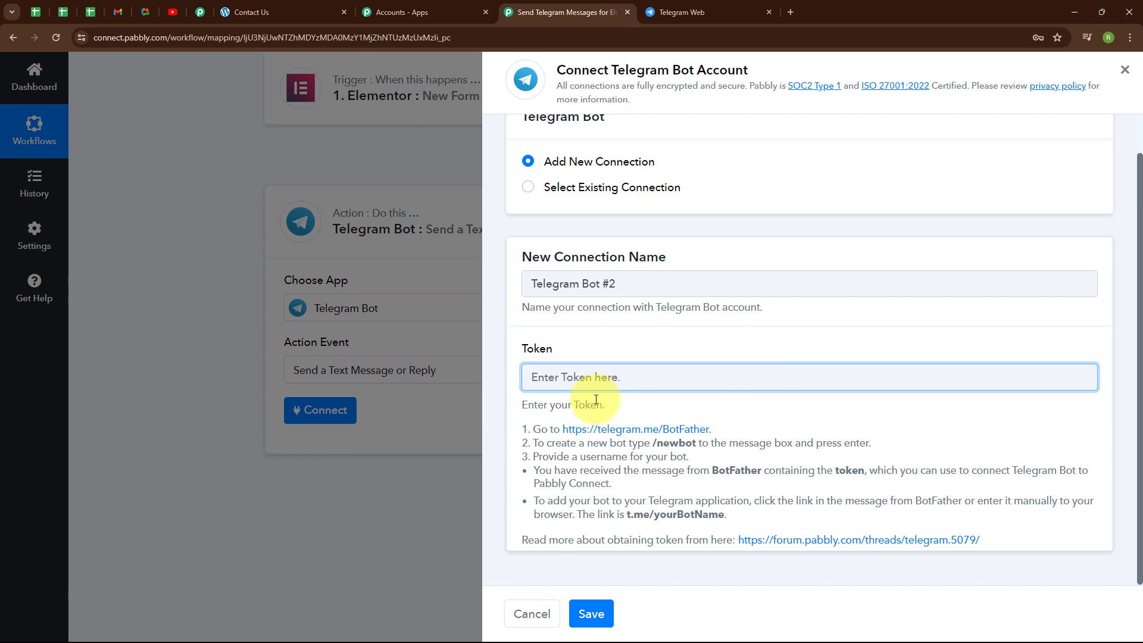
{"action": "left_click", "coordinate": [731, 6]}
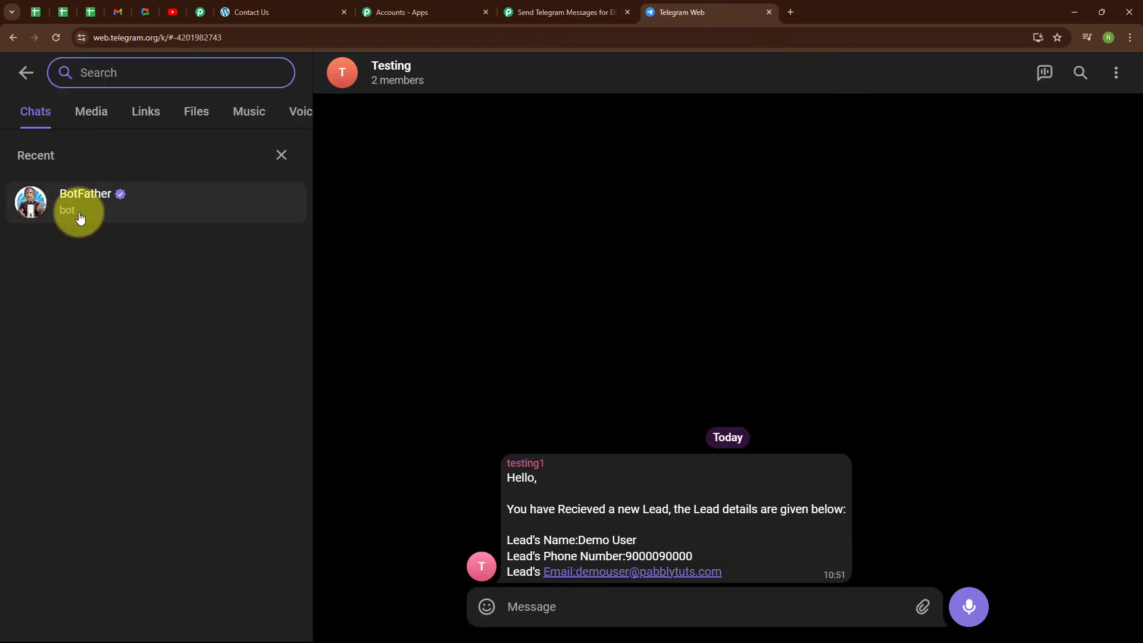
Open the BotFather chat and send the /newbot command.
{"action": "type", "text": "Bot"}
{"action": "left_click", "coordinate": [102, 188]}
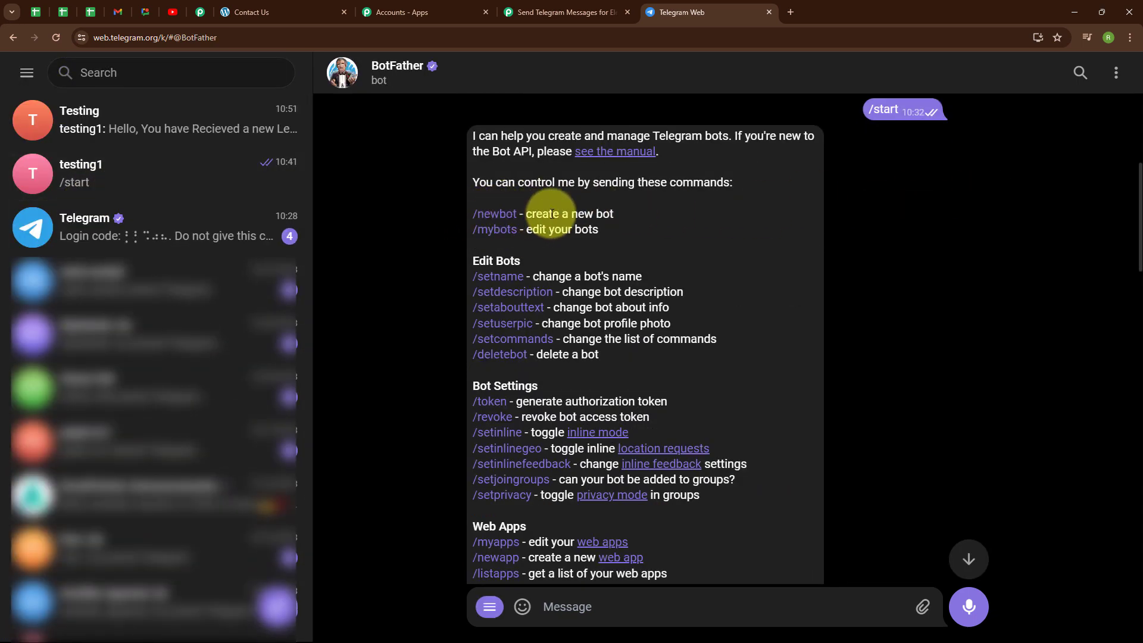
{"action": "left_click", "coordinate": [604, 613]}
{"action": "type", "text": "/"}
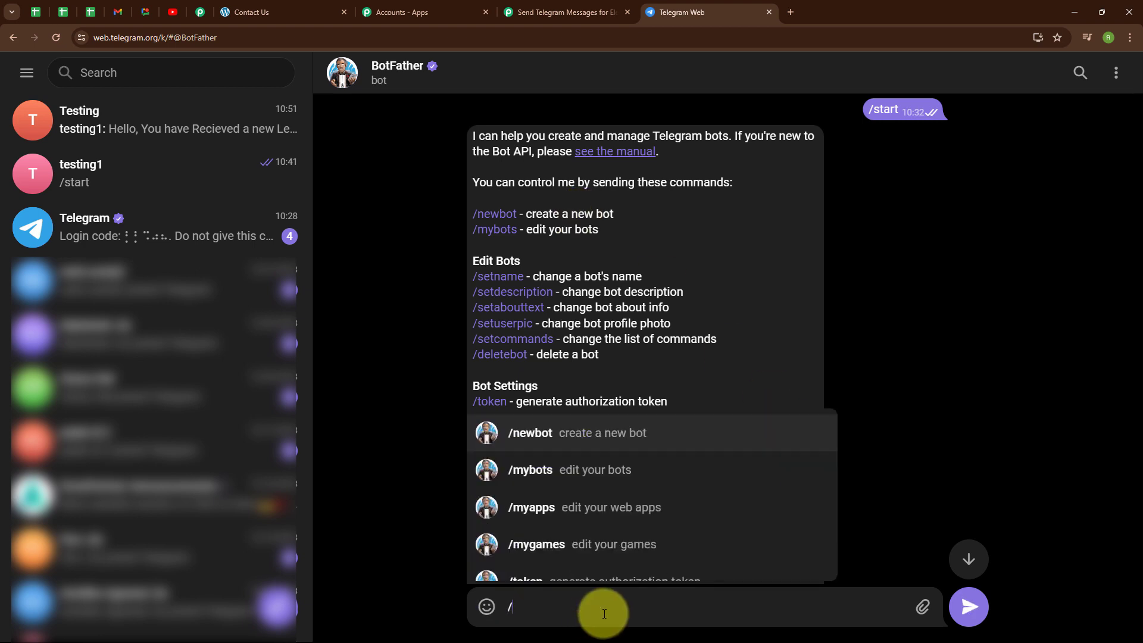
{"action": "type", "text": "newbot"}
{"action": "key", "text": "Return"}
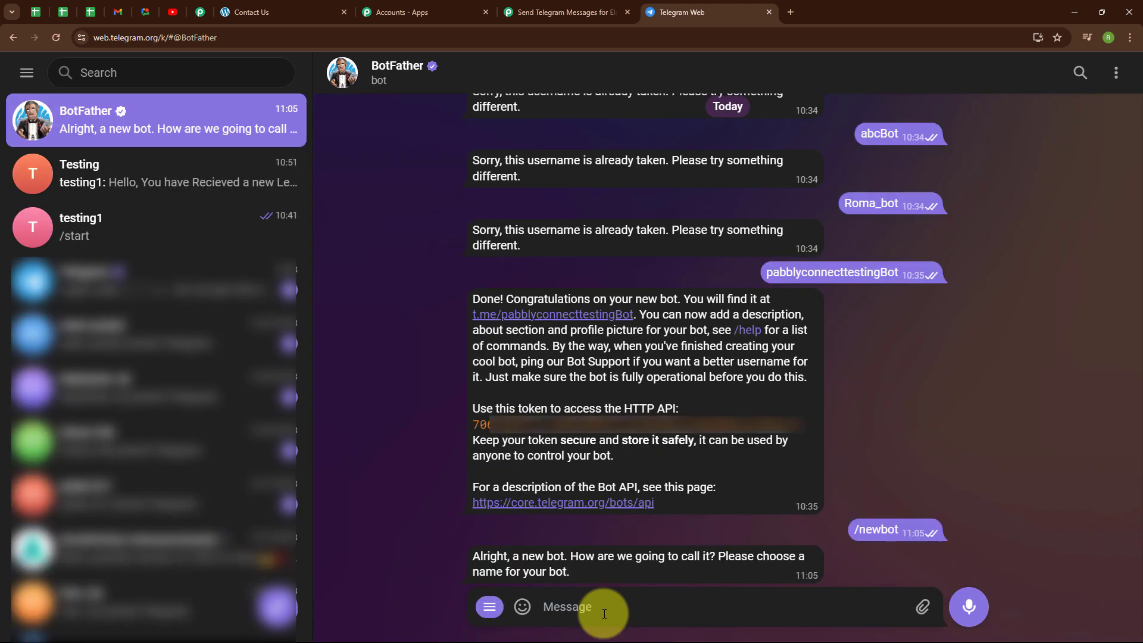
{"action": "double_click", "coordinate": [471, 565]}
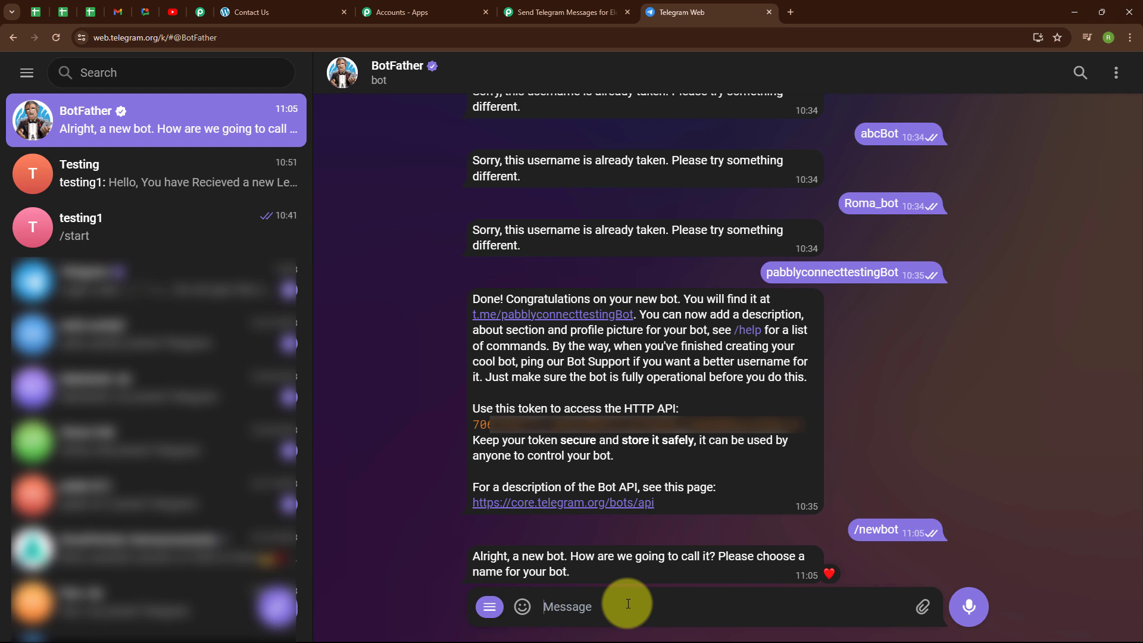
Name the bot elementorintegrationbot, set username elementorformsubmissionBot, and copy its API token.
{"action": "type", "text": "eleme"}
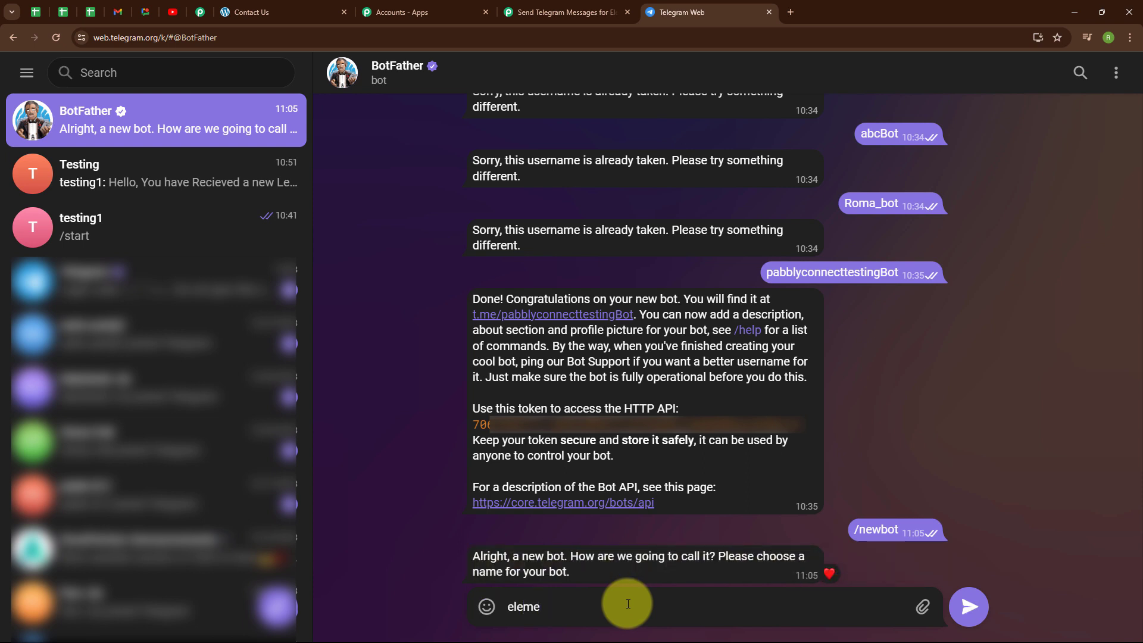
{"action": "type", "text": "ntorintegrationbot"}
{"action": "key", "text": "Return"}
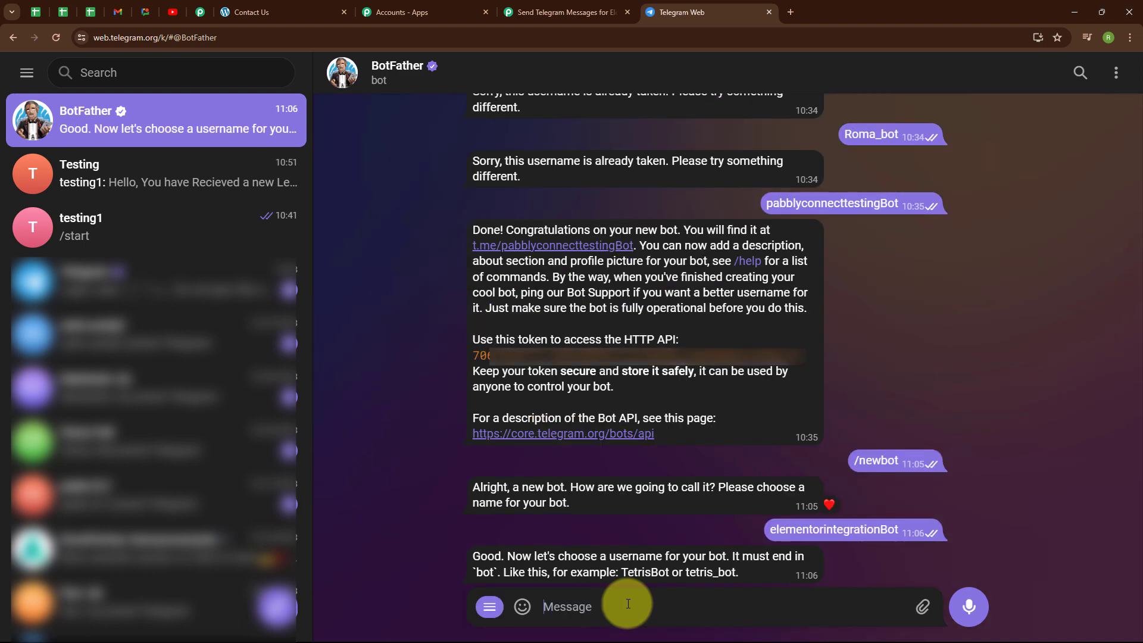
{"action": "double_click", "coordinate": [725, 554]}
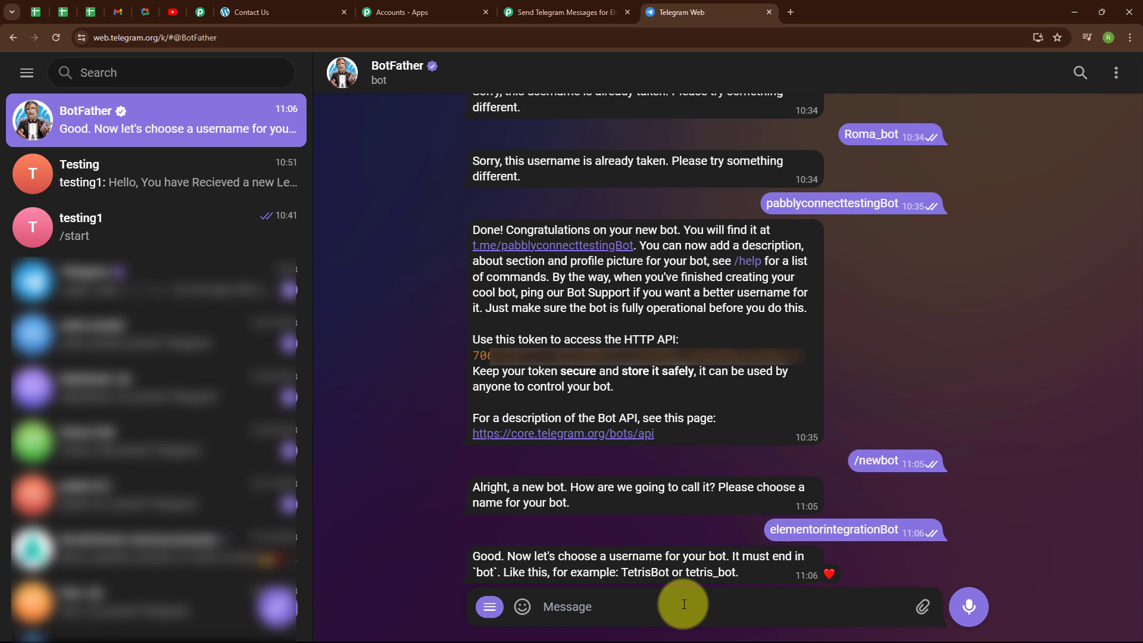
{"action": "type", "text": "elementorf"}
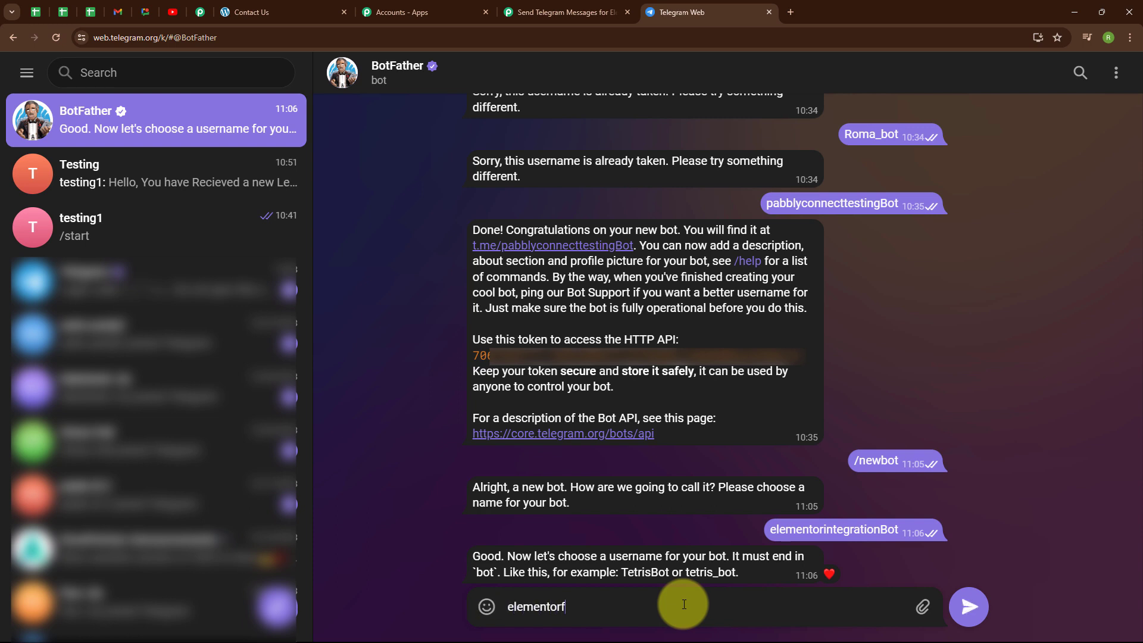
{"action": "type", "text": "ormsubmissionBot"}
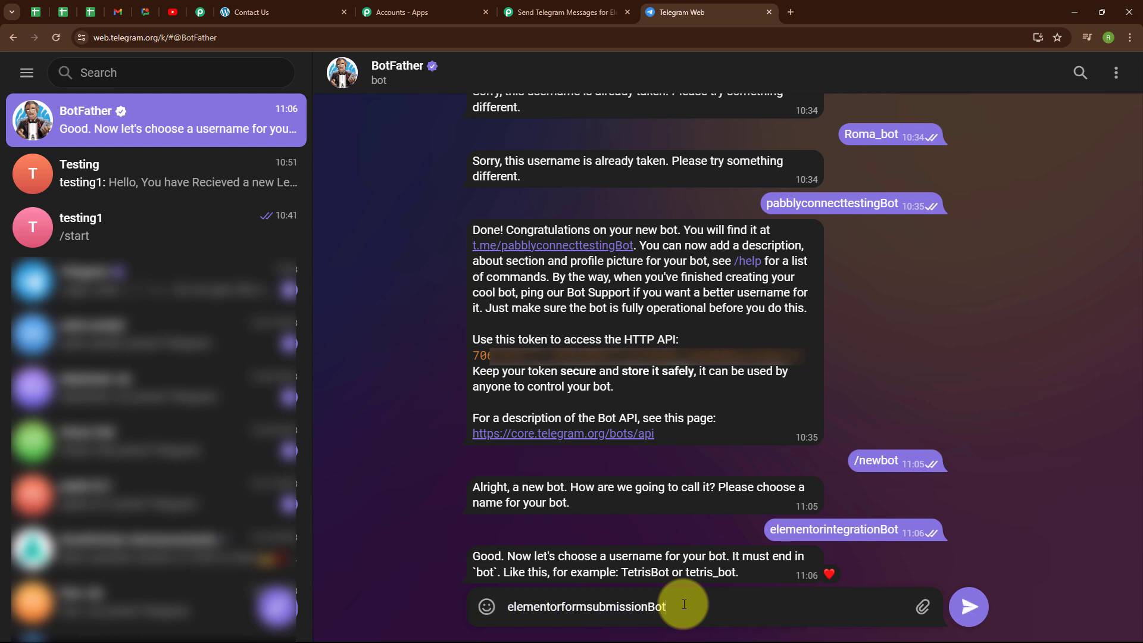
{"action": "key", "text": "Return"}
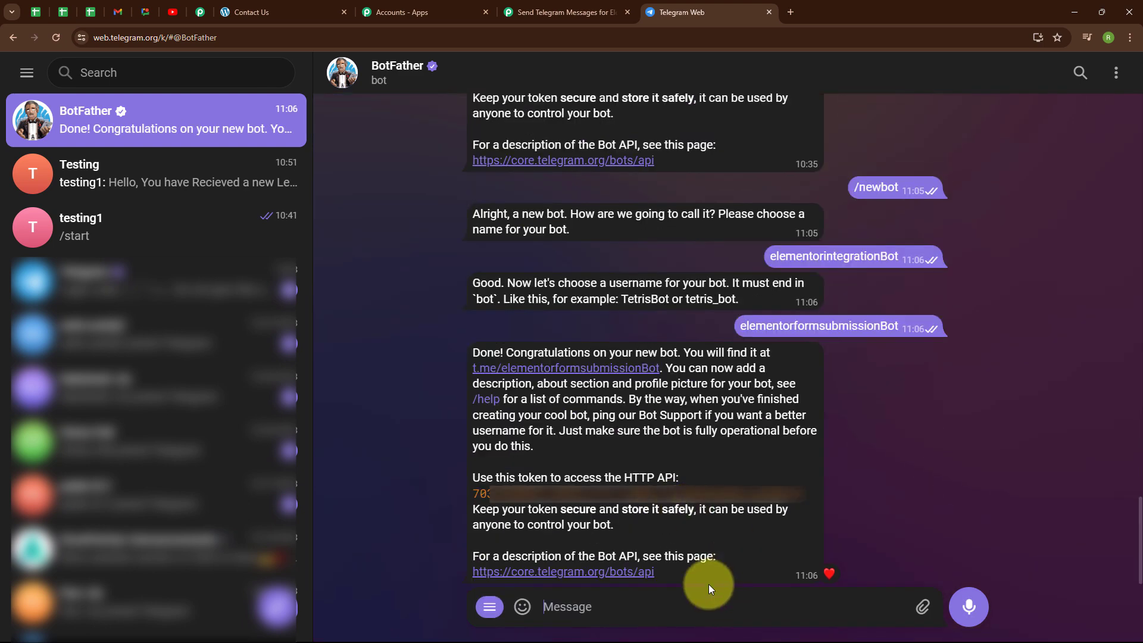
{"action": "double_click", "coordinate": [473, 370]}
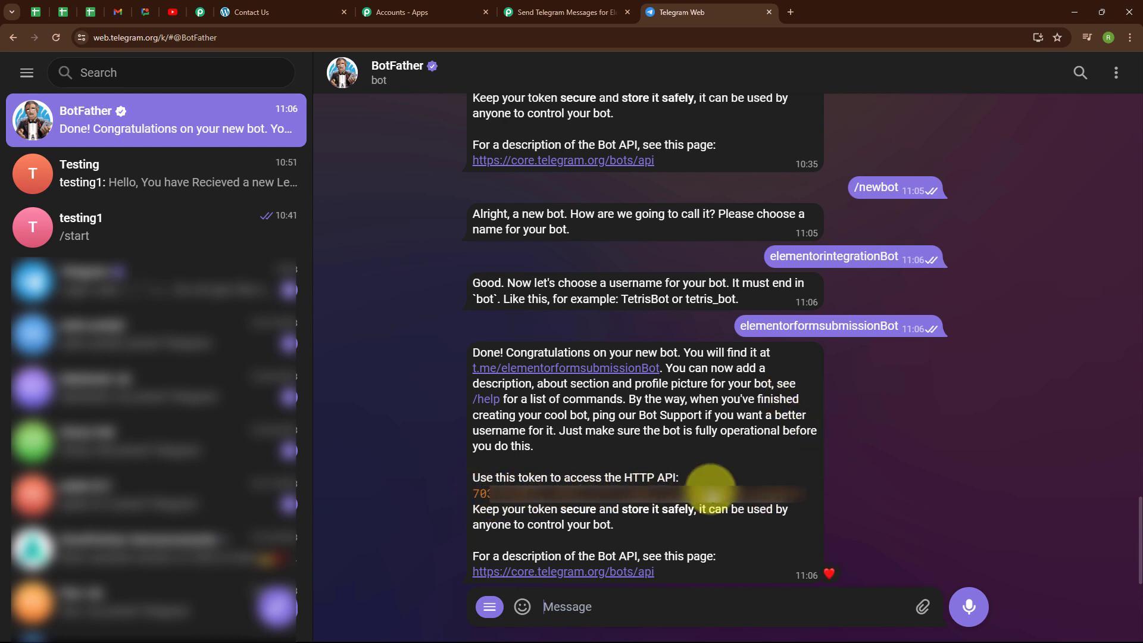
{"action": "left_click", "coordinate": [710, 491]}
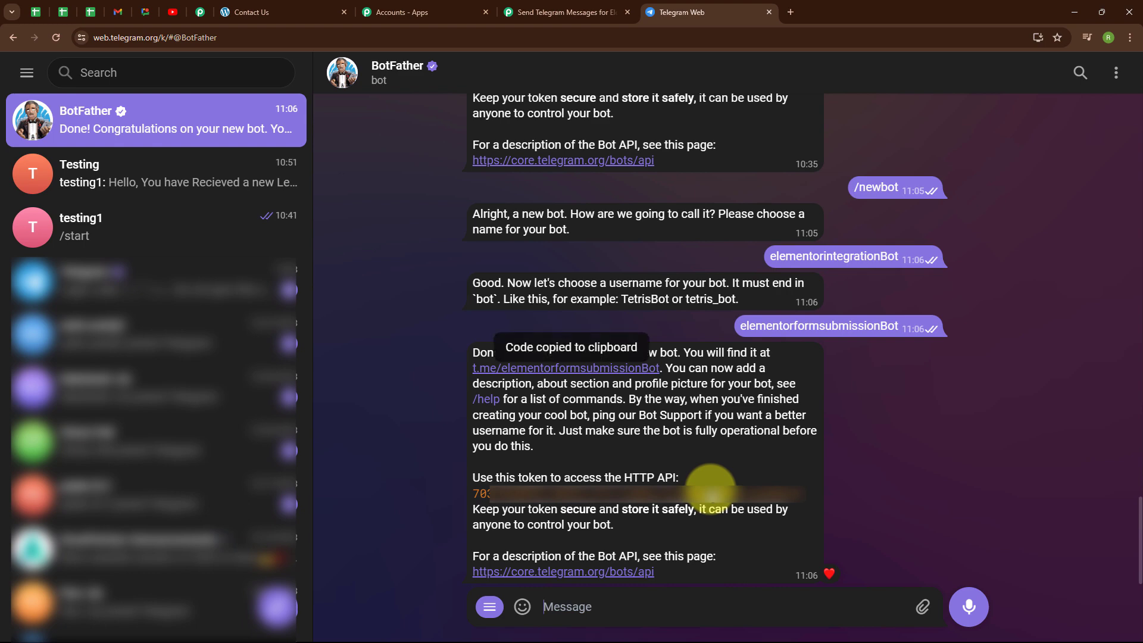
Paste the bot token into the new Telegram Bot connection, save it, and reach the Chat ID field.
{"action": "left_click", "coordinate": [512, 6]}
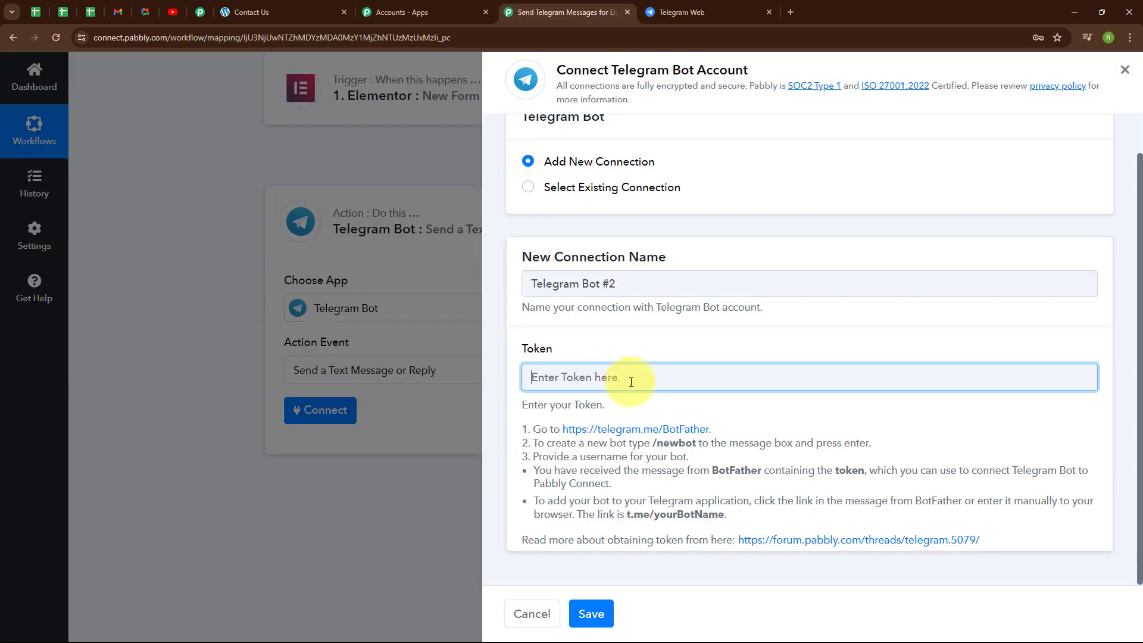
{"action": "key", "text": "ctrl+v"}
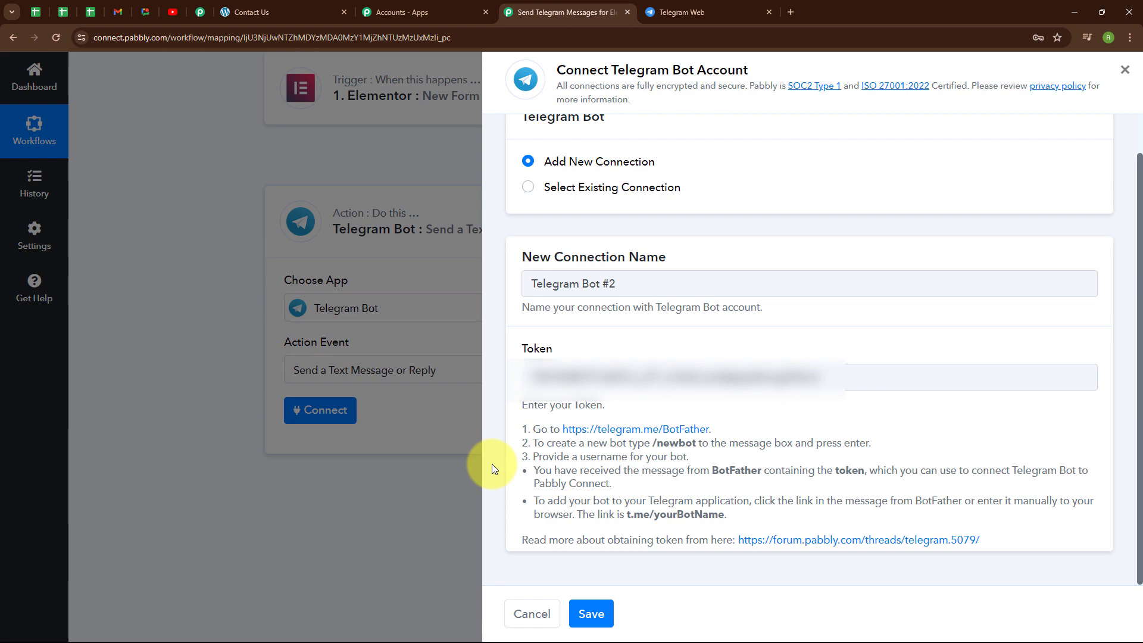
{"action": "left_click", "coordinate": [592, 614]}
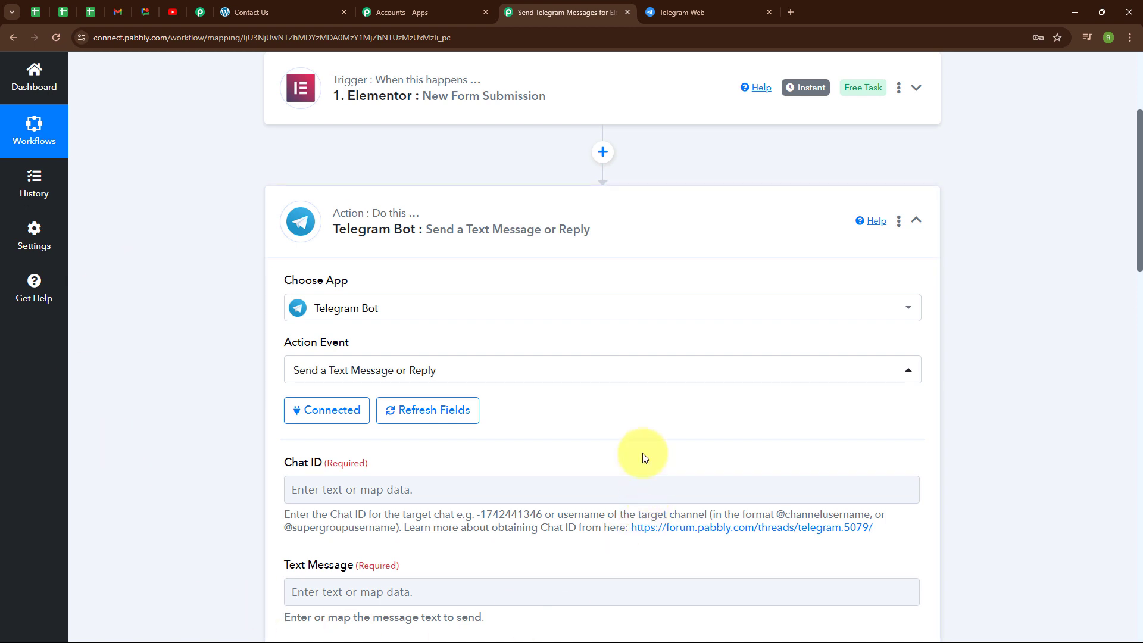
{"action": "scroll", "coordinate": [643, 457], "scroll_direction": "down", "scroll_amount": 4}
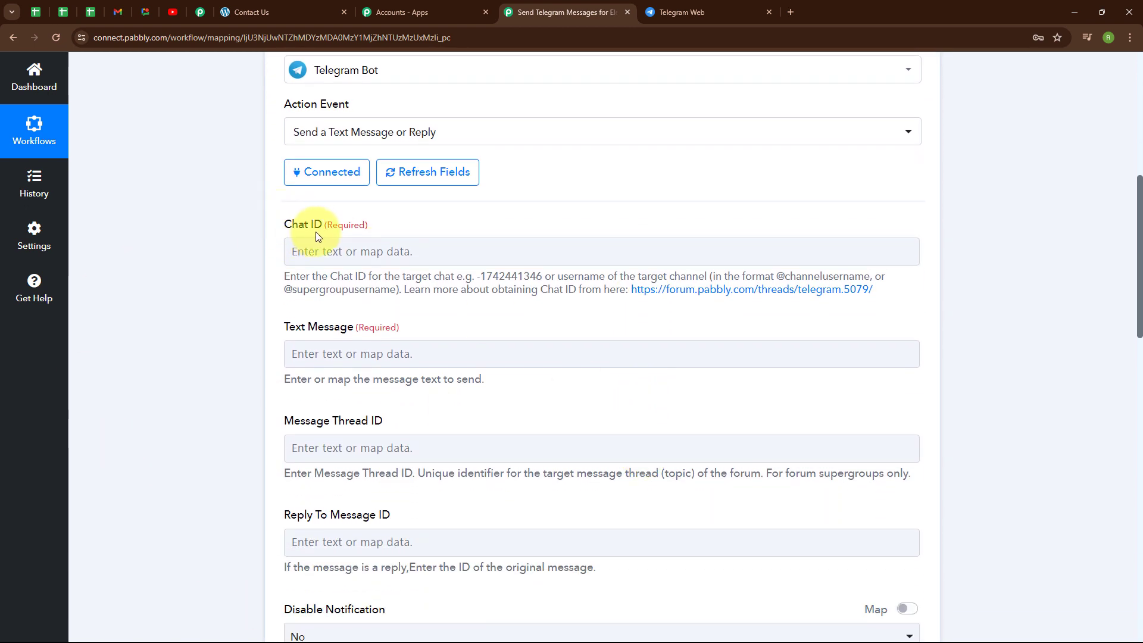
{"action": "left_click", "coordinate": [306, 244]}
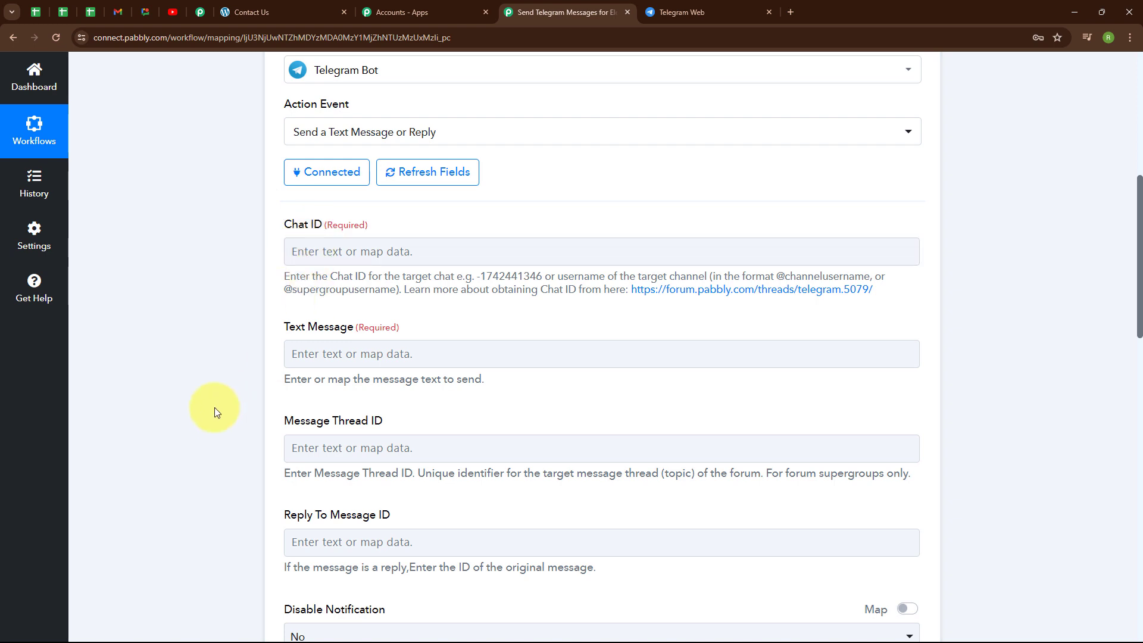
{"action": "left_click", "coordinate": [677, 5]}
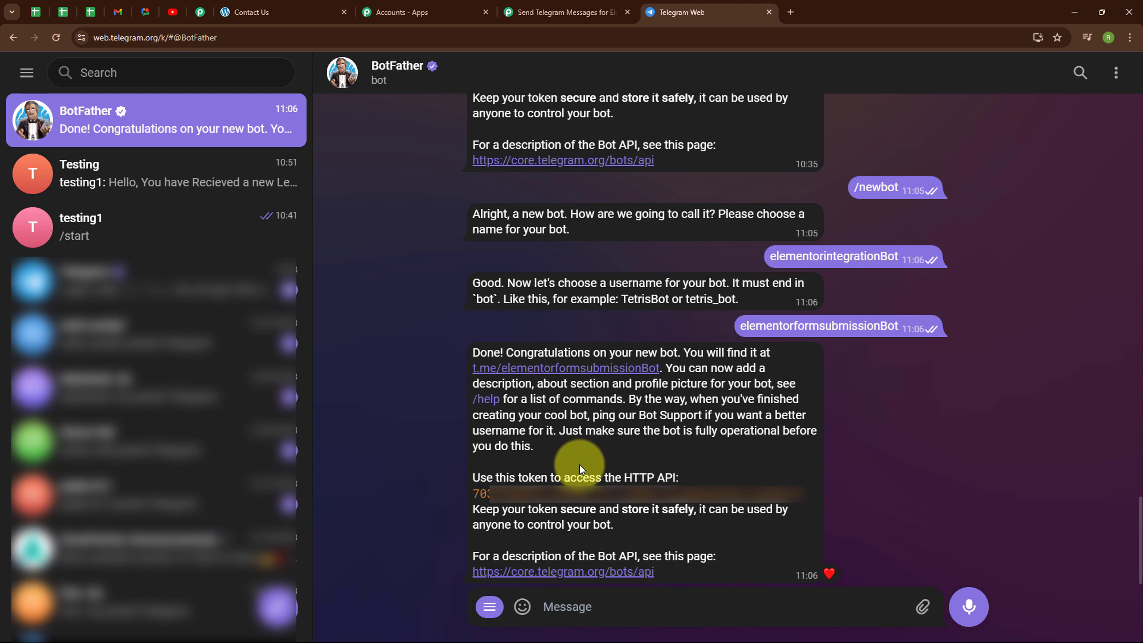
Open the elementorintegrationBot chat and send /start to it.
{"action": "left_click", "coordinate": [568, 369]}
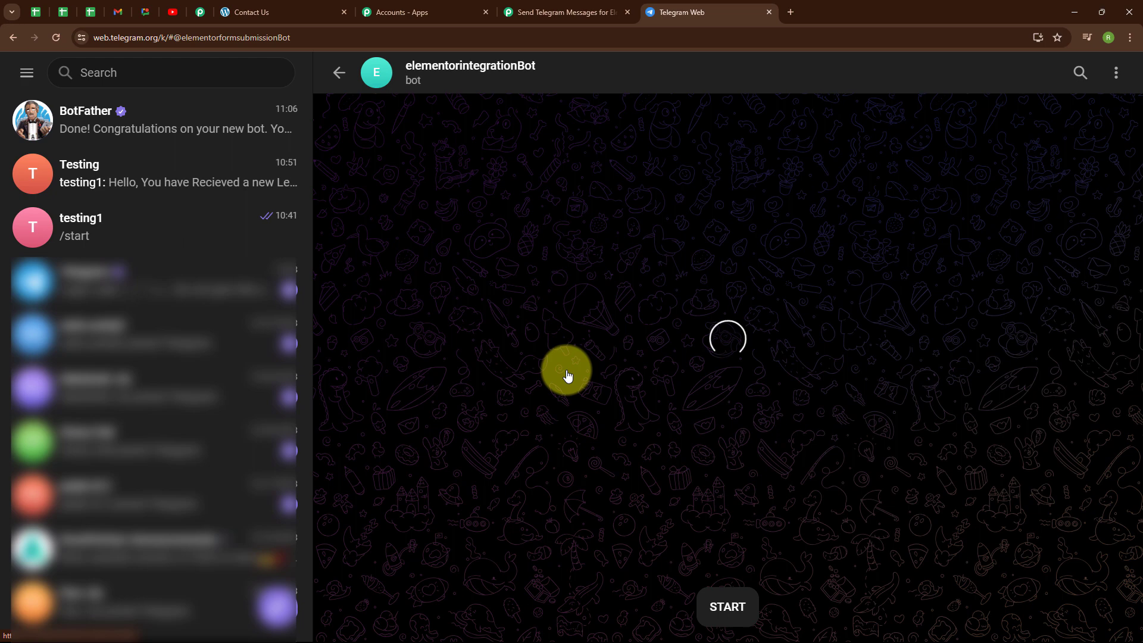
{"action": "left_click", "coordinate": [720, 606]}
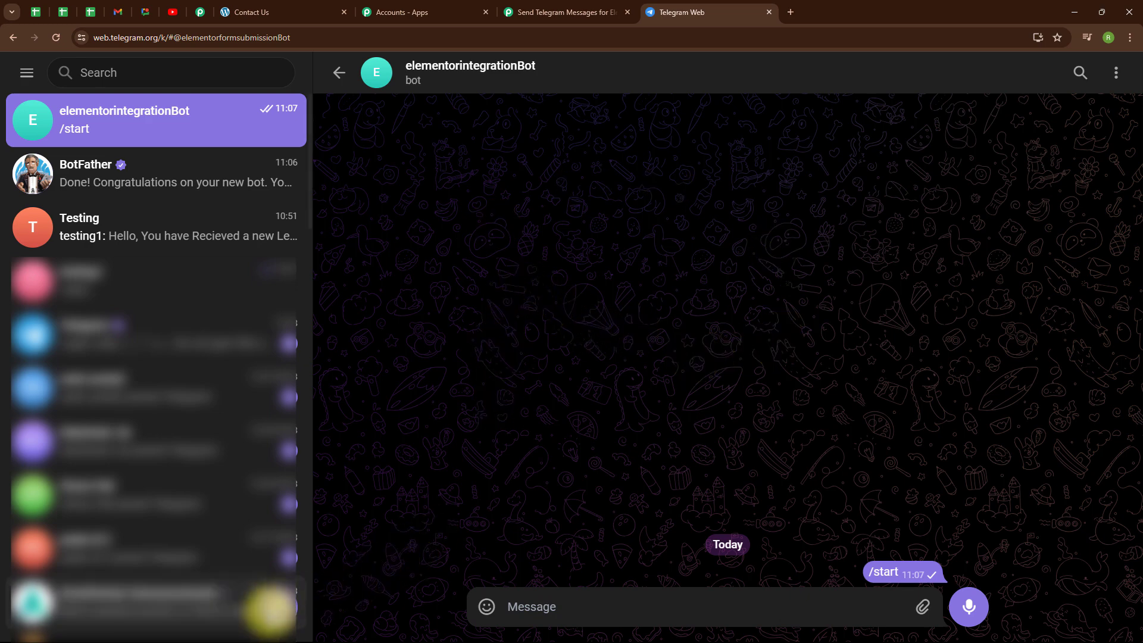
Create a Telegram group named 'New Submissions' with elementorintegrationBot as a member.
{"action": "right_click", "coordinate": [275, 606]}
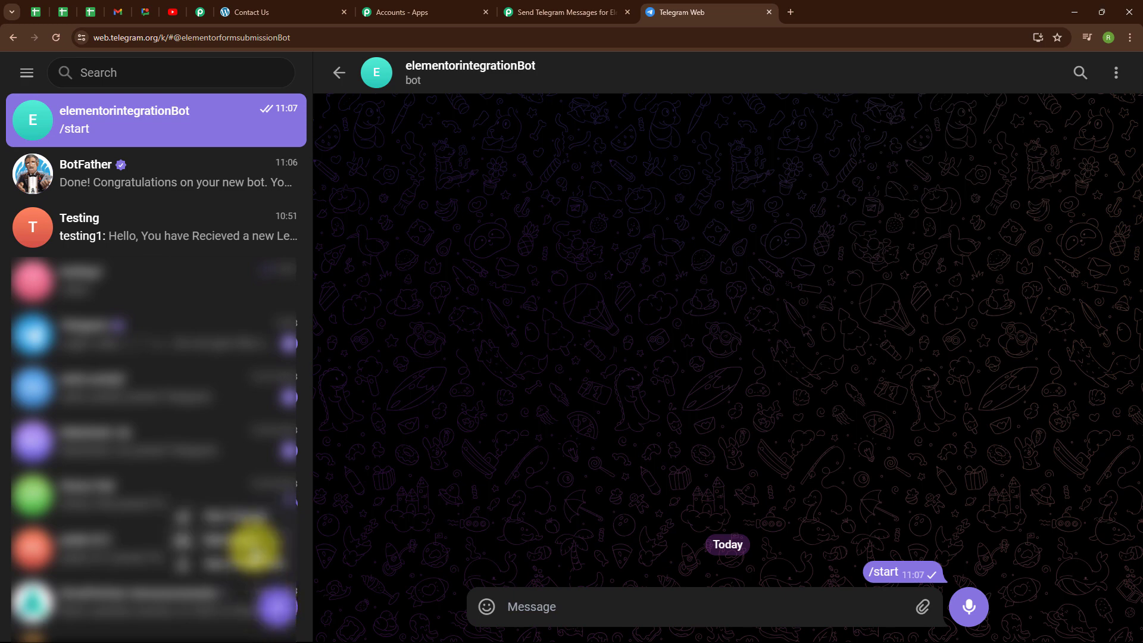
{"action": "left_click", "coordinate": [253, 546]}
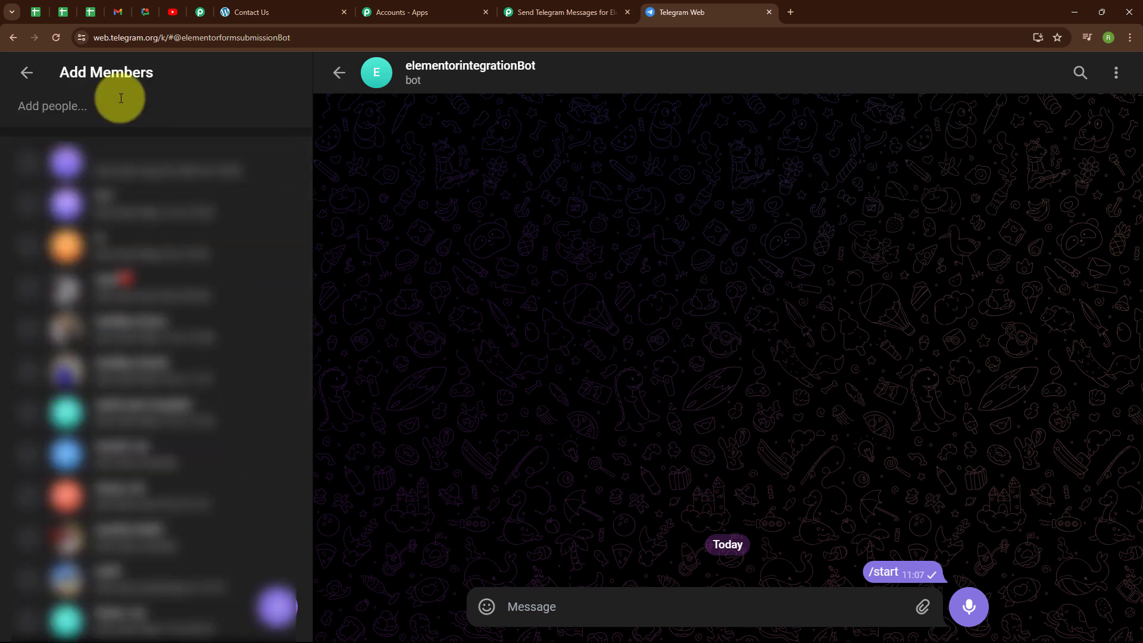
{"action": "type", "text": "ele"}
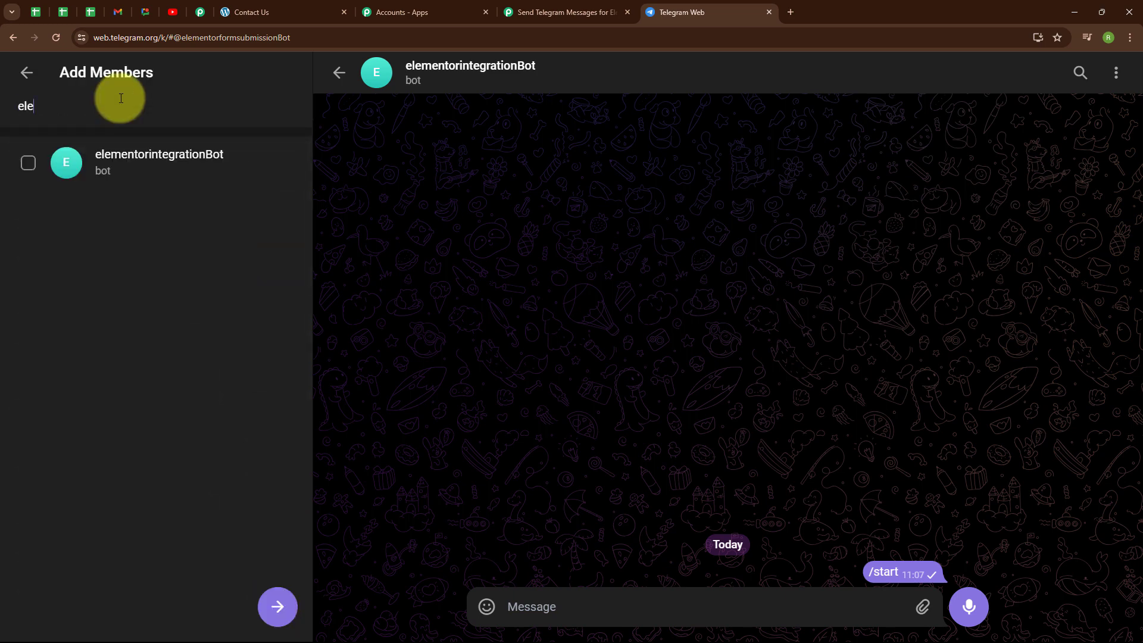
{"action": "left_click", "coordinate": [28, 165]}
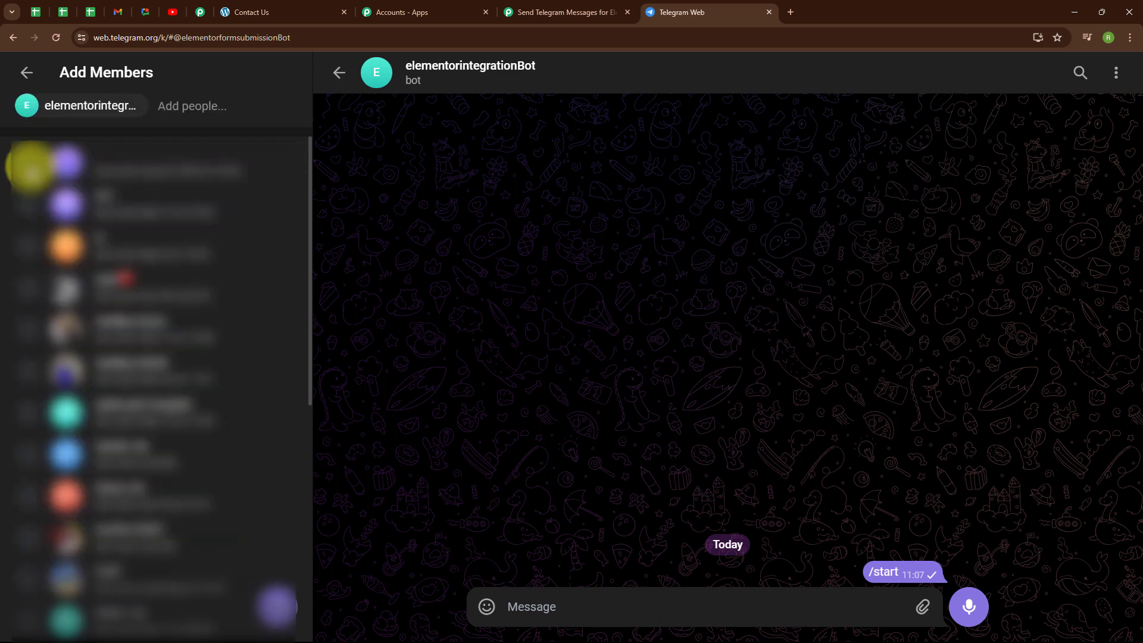
{"action": "left_click", "coordinate": [277, 606]}
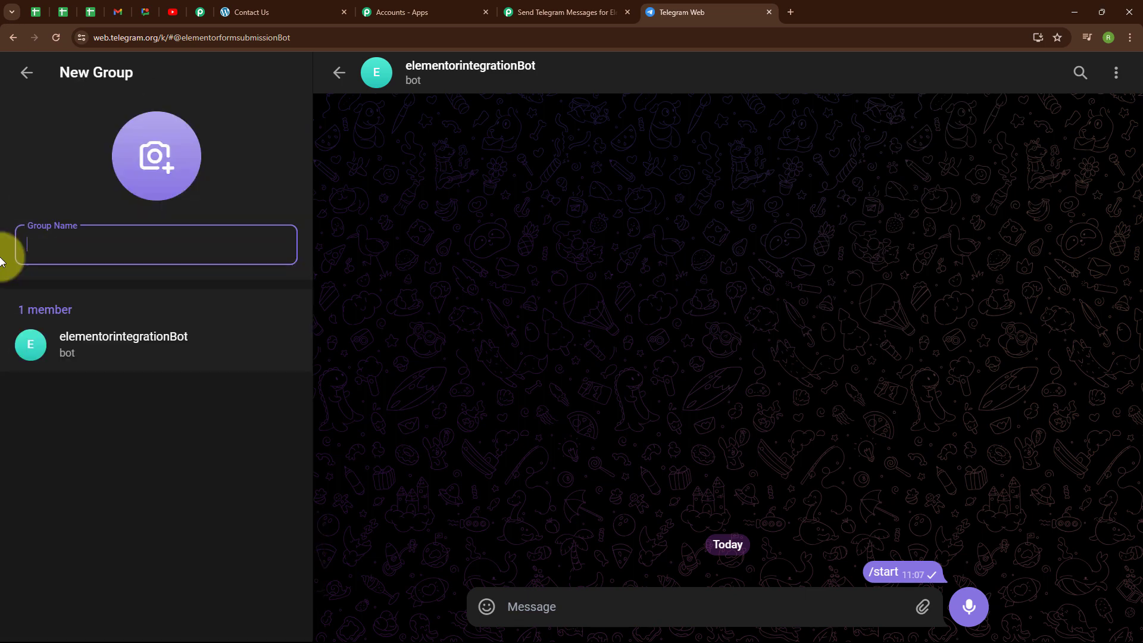
{"action": "type", "text": "New Submissions"}
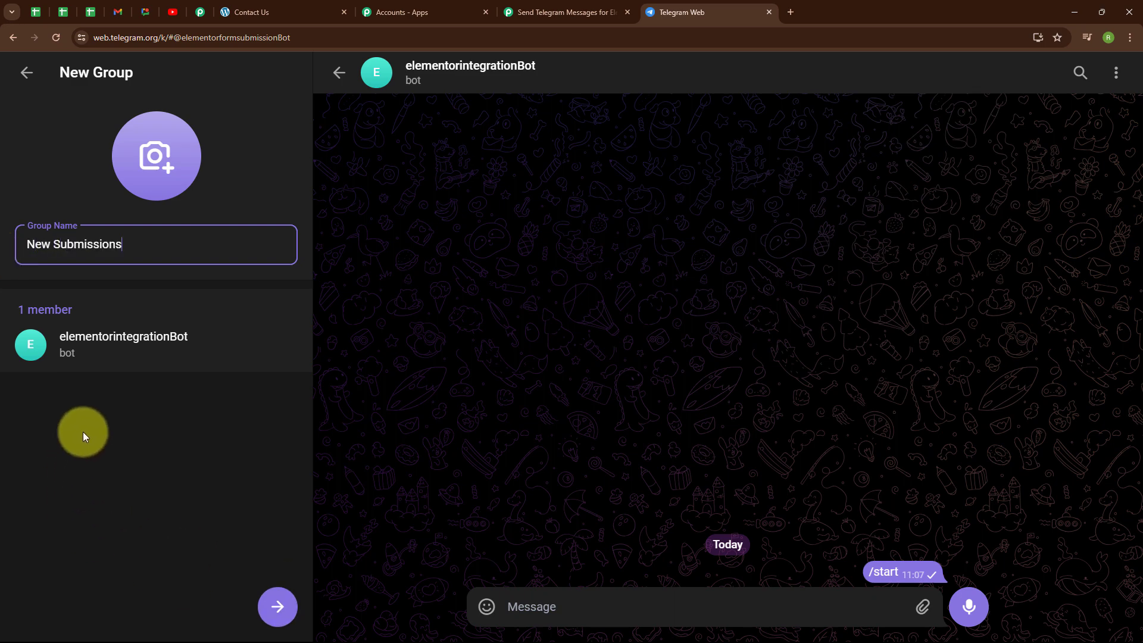
{"action": "left_click", "coordinate": [277, 606]}
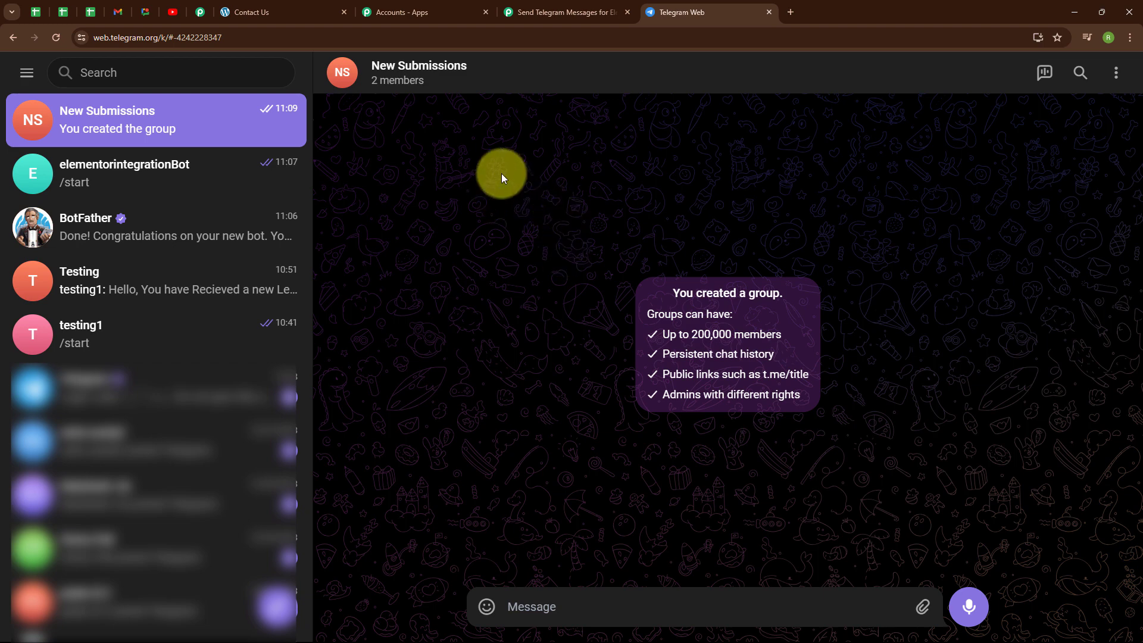
Select the New Submissions group's chat ID at the end of the page address.
{"action": "left_click", "coordinate": [343, 80]}
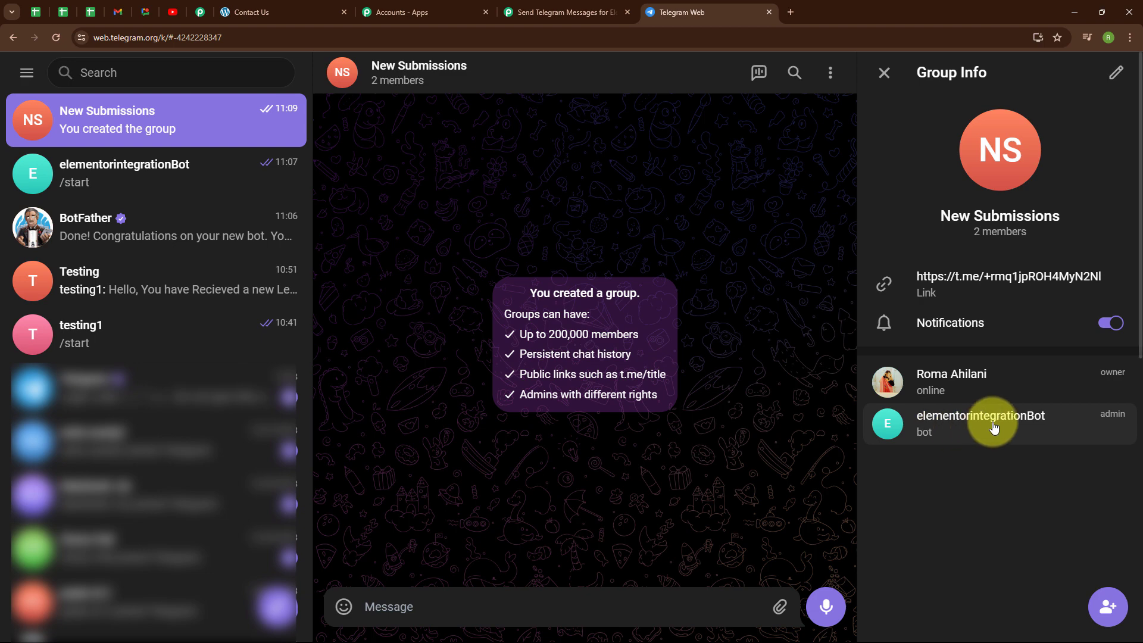
{"action": "left_click", "coordinate": [881, 75]}
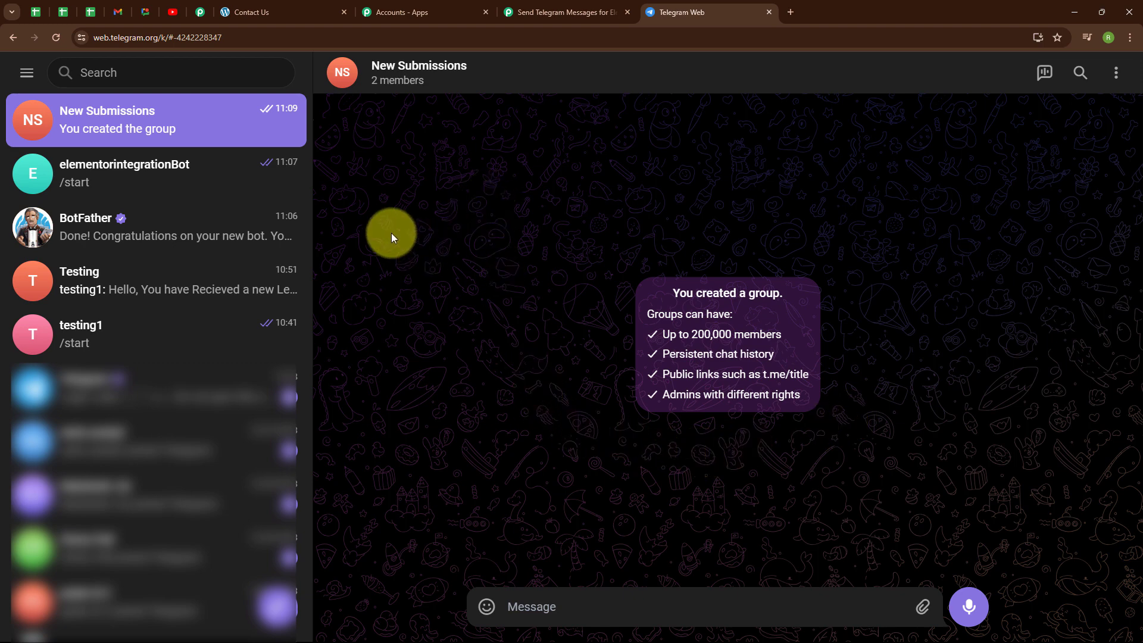
{"action": "left_click", "coordinate": [174, 37]}
{"action": "left_click_drag", "start_coordinate": [201, 37], "coordinate": [249, 37]}
{"action": "key", "text": "ctrl+c"}
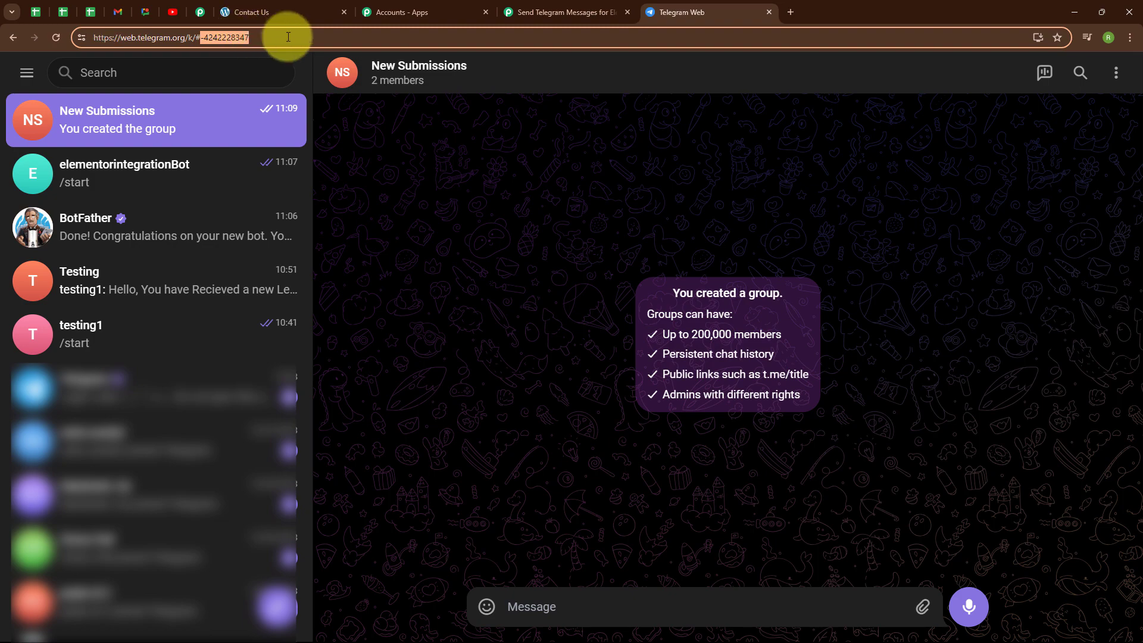
Paste the New Submissions chat ID into the Telegram Bot action's Chat ID field.
{"action": "left_click", "coordinate": [595, 12]}
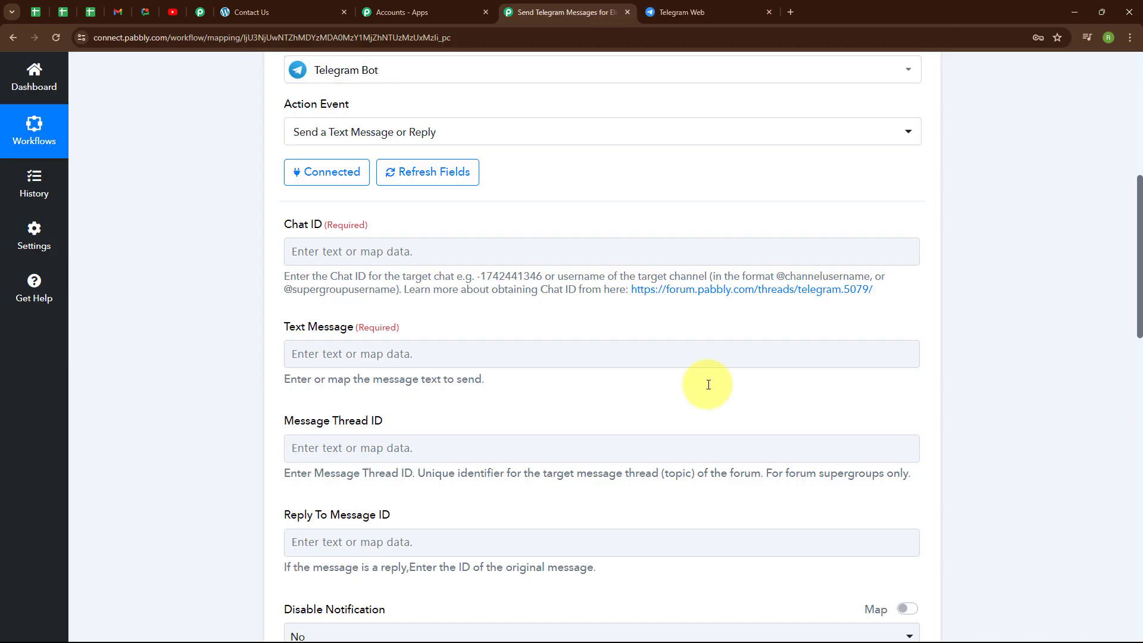
{"action": "left_click", "coordinate": [309, 244]}
{"action": "key", "text": "ctrl+v"}
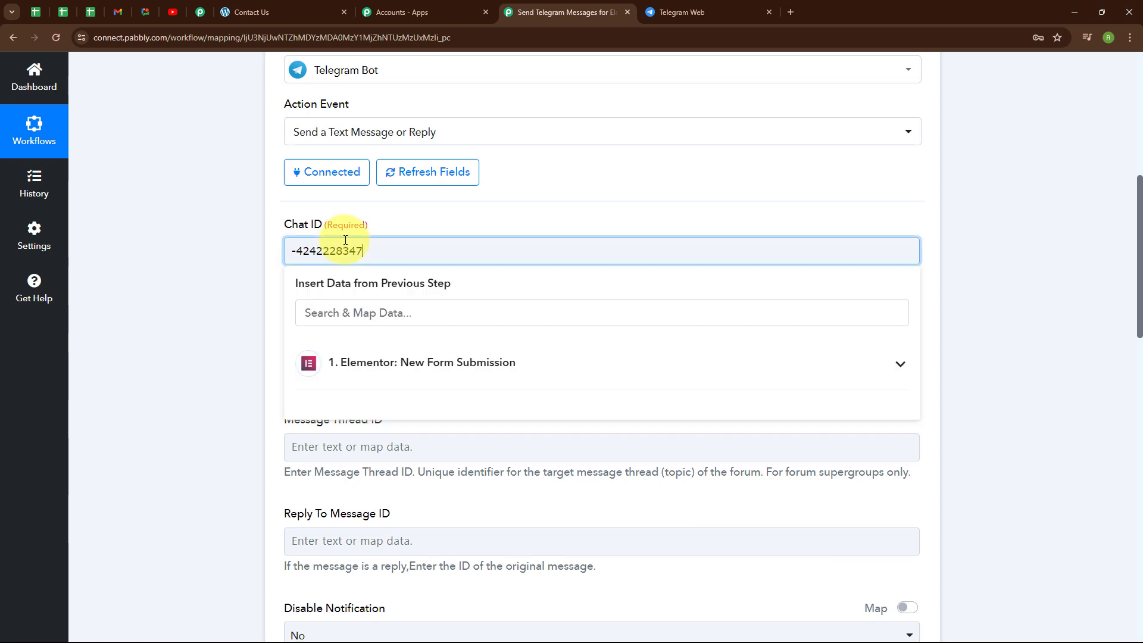
{"action": "left_click", "coordinate": [297, 278]}
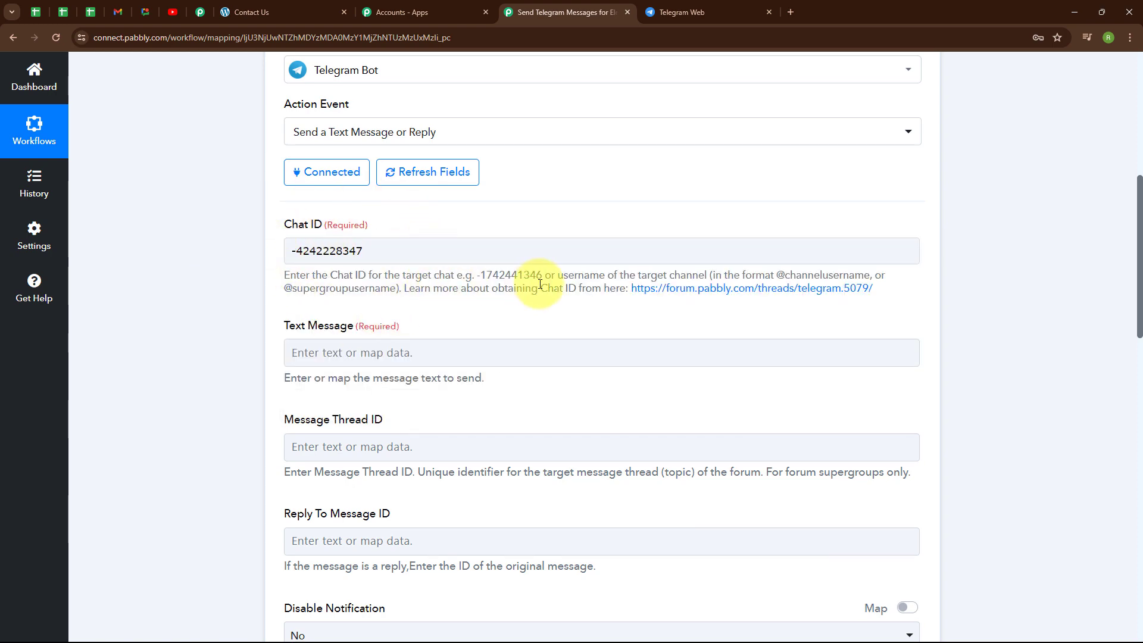
{"action": "scroll", "coordinate": [540, 284], "scroll_direction": "down", "scroll_amount": 3}
{"action": "left_click", "coordinate": [317, 173]}
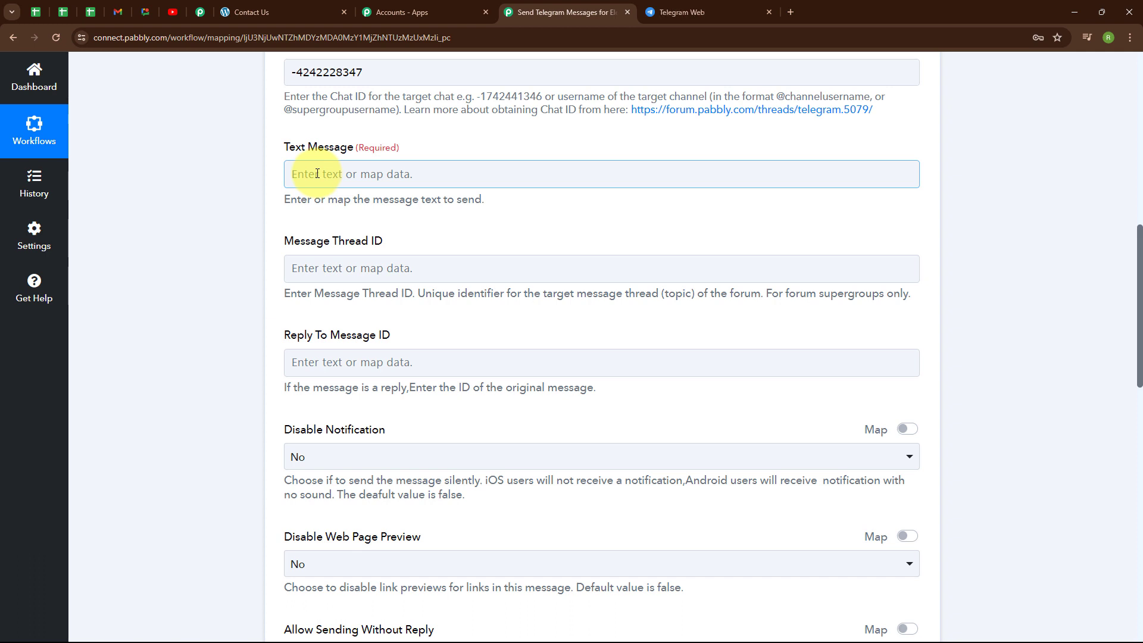
Paste the new-lead message template and map Elementor's First Name and Last Name after Lead's Name.
{"action": "type", "text": "Hello,  You have received a new Lead, the details are given below:  Lead's Name: Lead's Phone Number: Lead's Email:"}
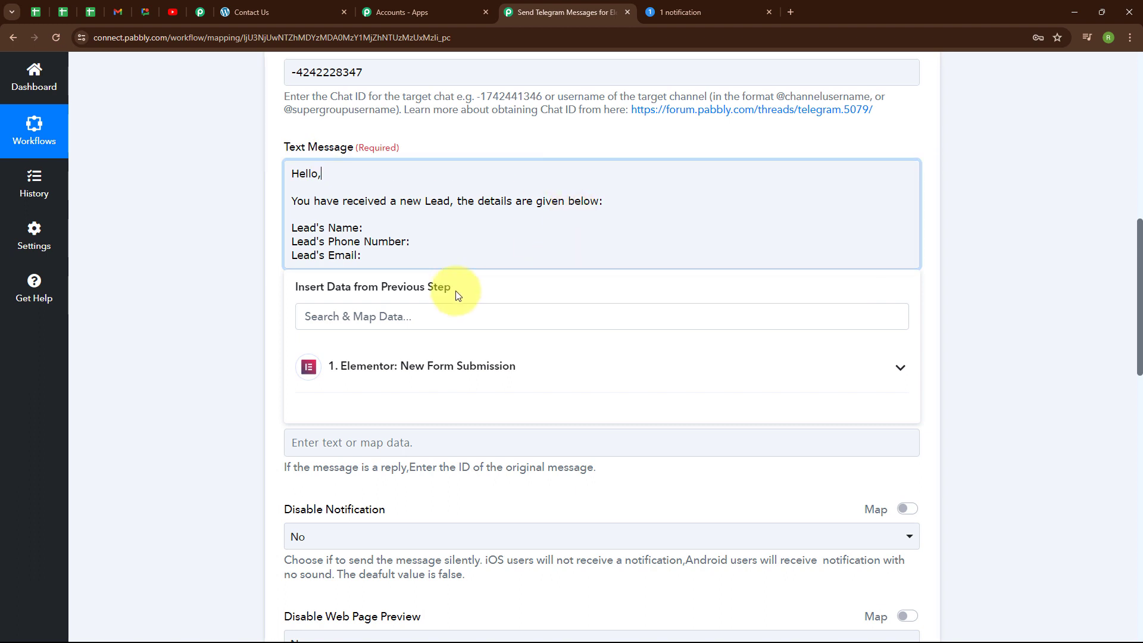
{"action": "left_click", "coordinate": [339, 173]}
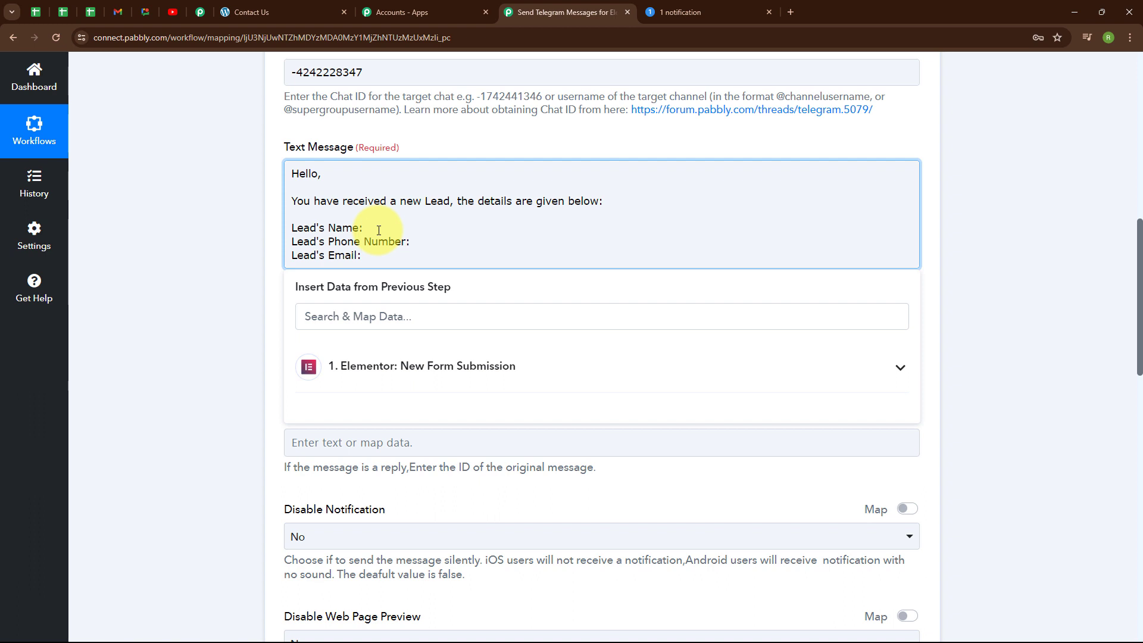
{"action": "left_click", "coordinate": [401, 369]}
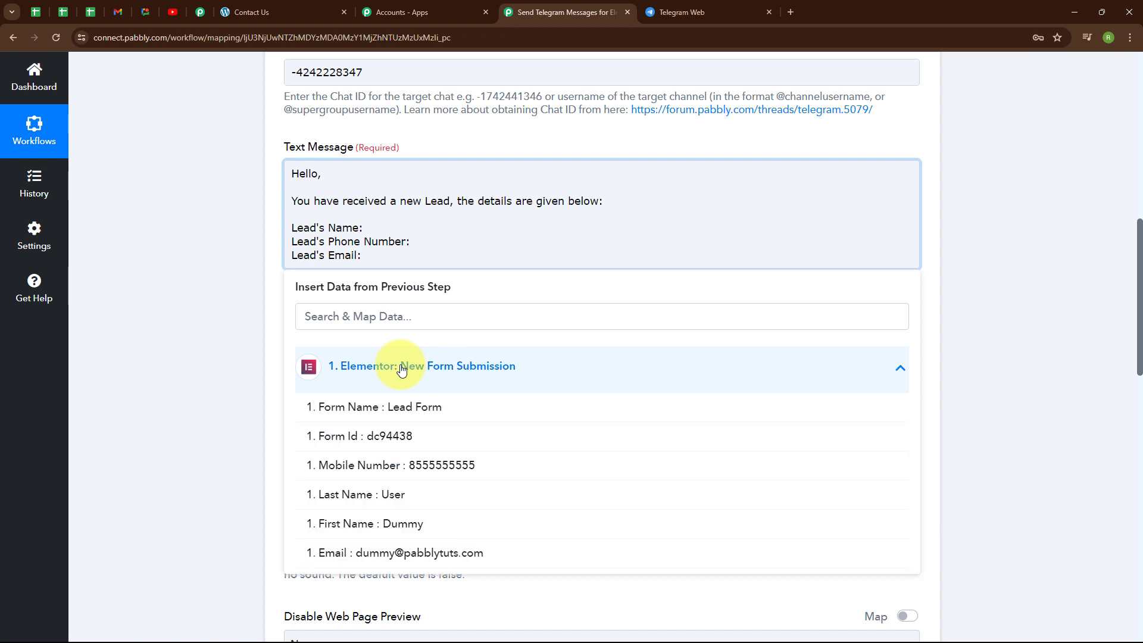
{"action": "left_click", "coordinate": [411, 523]}
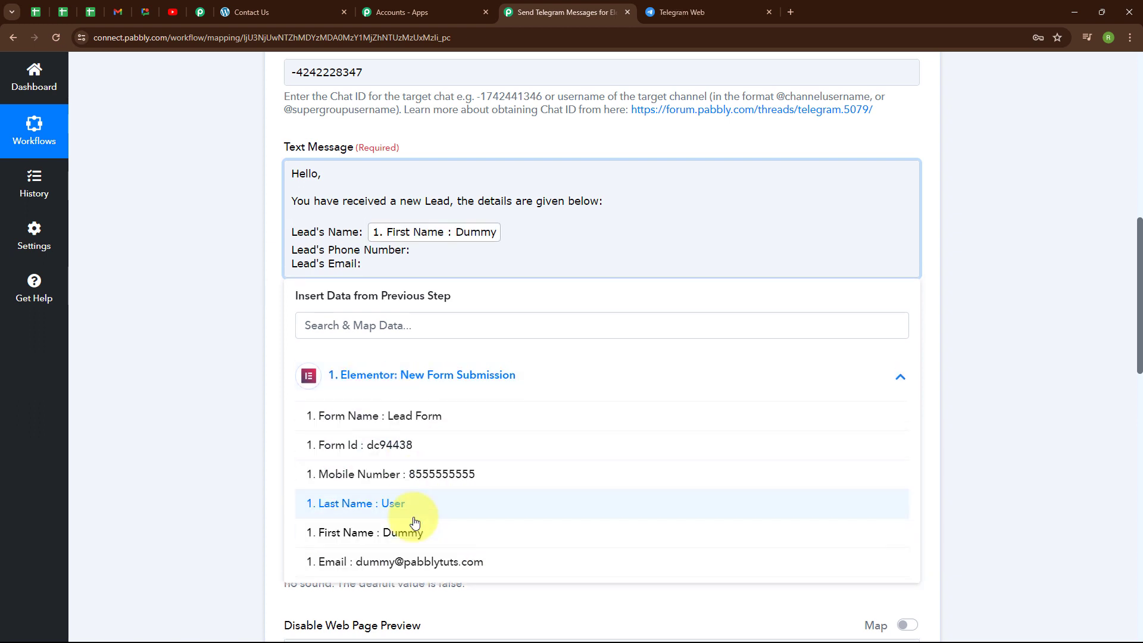
{"action": "left_click", "coordinate": [416, 503]}
Map Elementor's Mobile Number after Lead's Phone Number and Email after Lead's Email.
{"action": "left_click", "coordinate": [430, 252]}
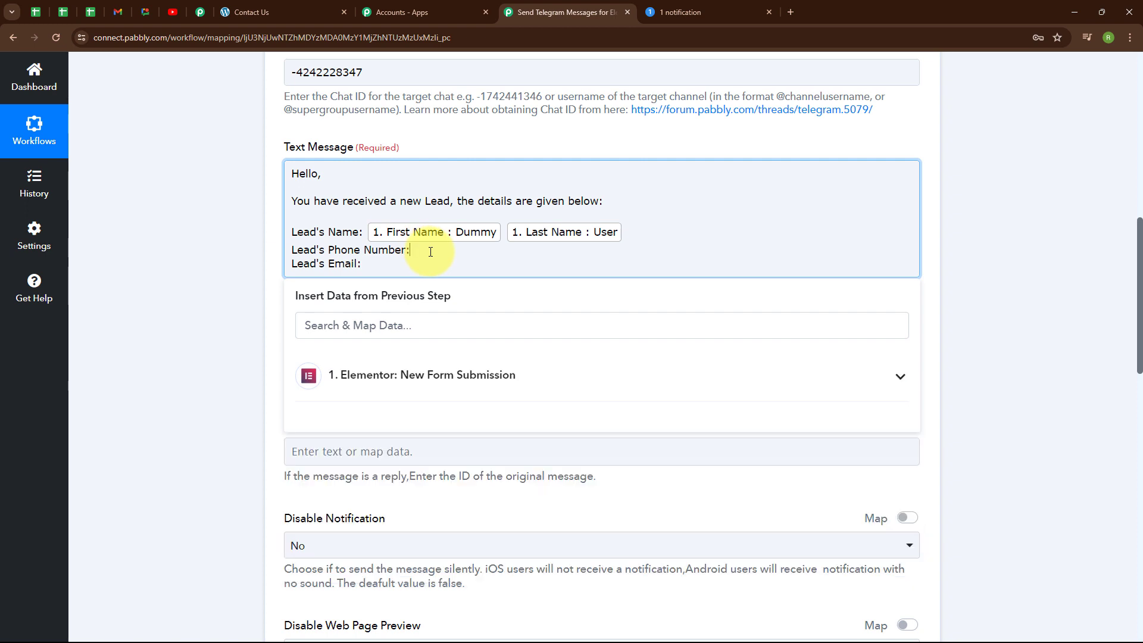
{"action": "left_click", "coordinate": [423, 376]}
{"action": "left_click", "coordinate": [416, 476]}
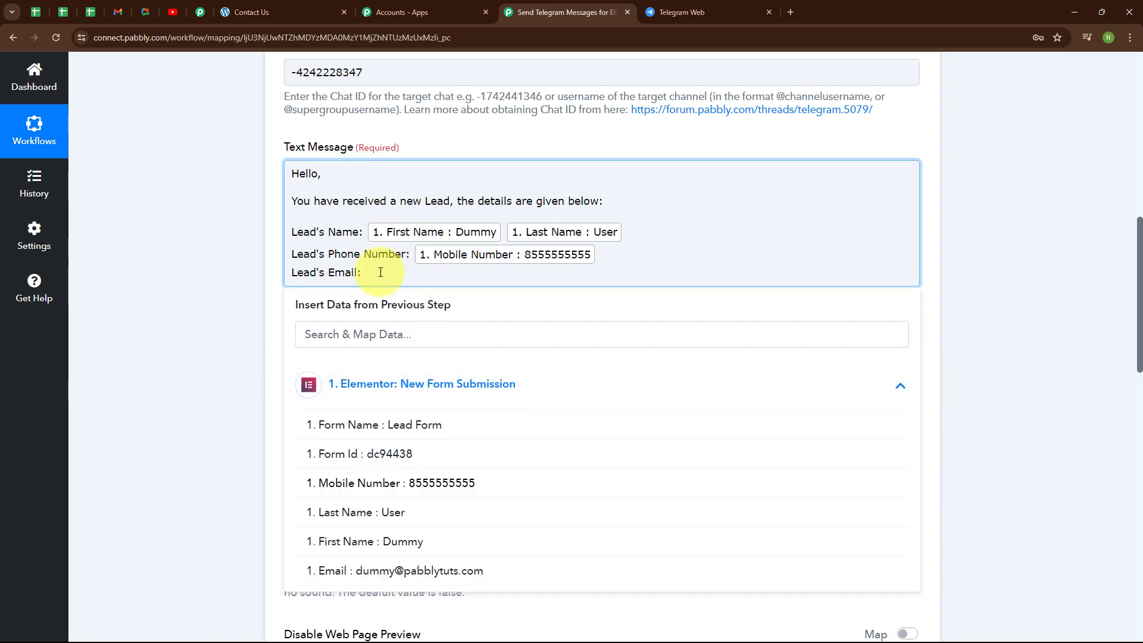
{"action": "left_click", "coordinate": [381, 272]}
{"action": "left_click", "coordinate": [411, 384]}
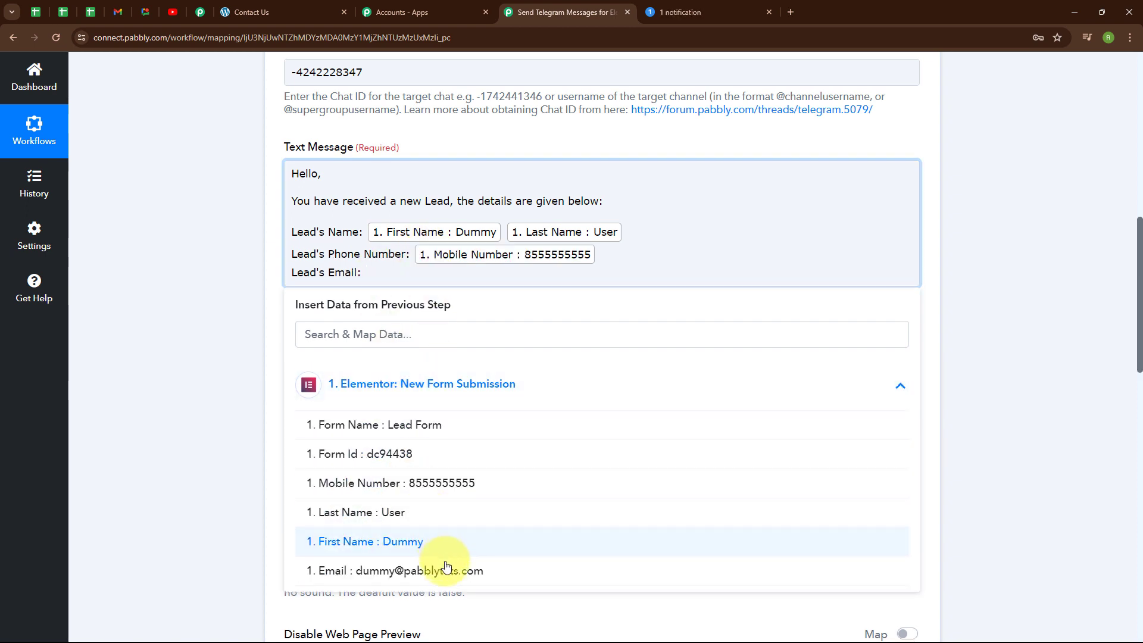
{"action": "left_click", "coordinate": [447, 637]}
{"action": "left_click", "coordinate": [241, 379]}
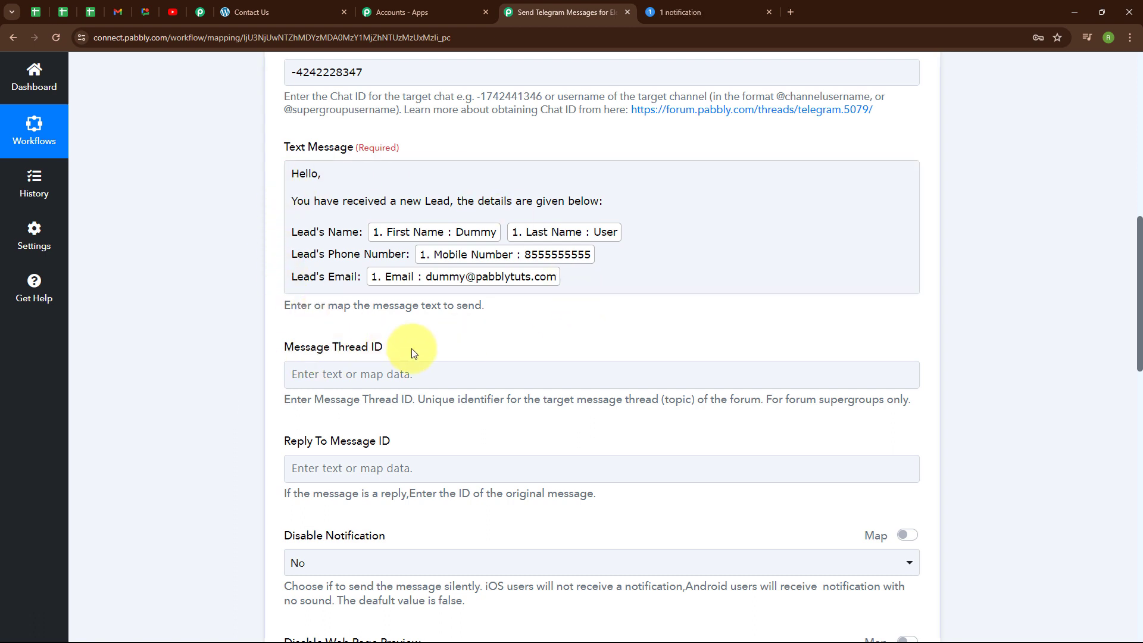
Leave Disable Notification and Disable Web Page Preview set to No.
{"action": "scroll", "coordinate": [559, 303], "scroll_direction": "down", "scroll_amount": 5}
{"action": "scroll", "coordinate": [309, 167], "scroll_direction": "up", "scroll_amount": 2}
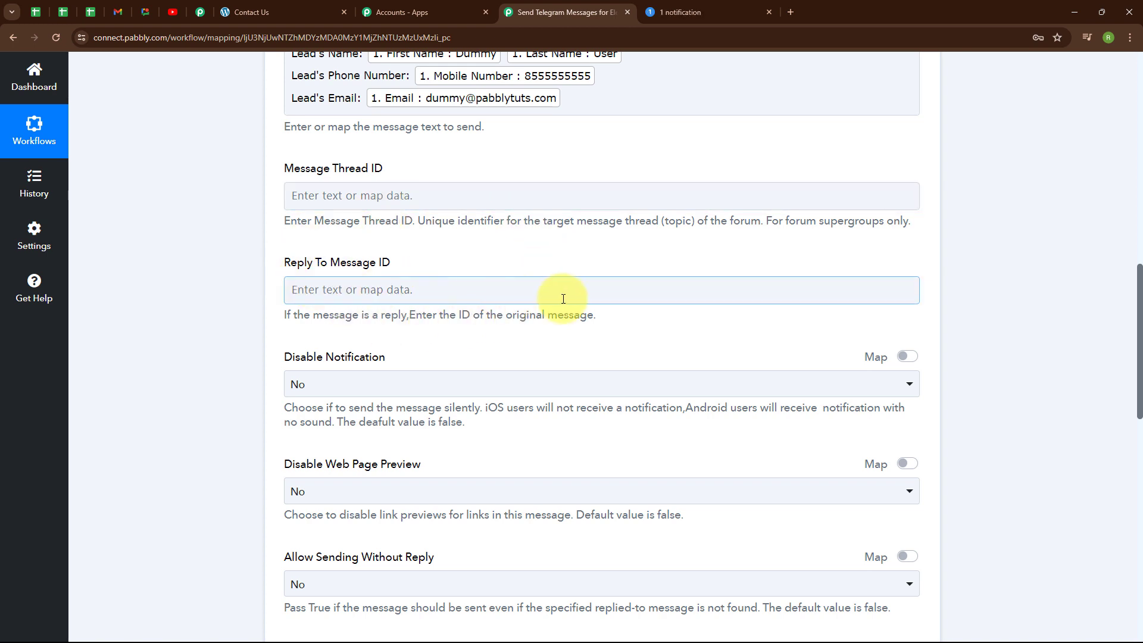
{"action": "scroll", "coordinate": [566, 299], "scroll_direction": "down", "scroll_amount": 4}
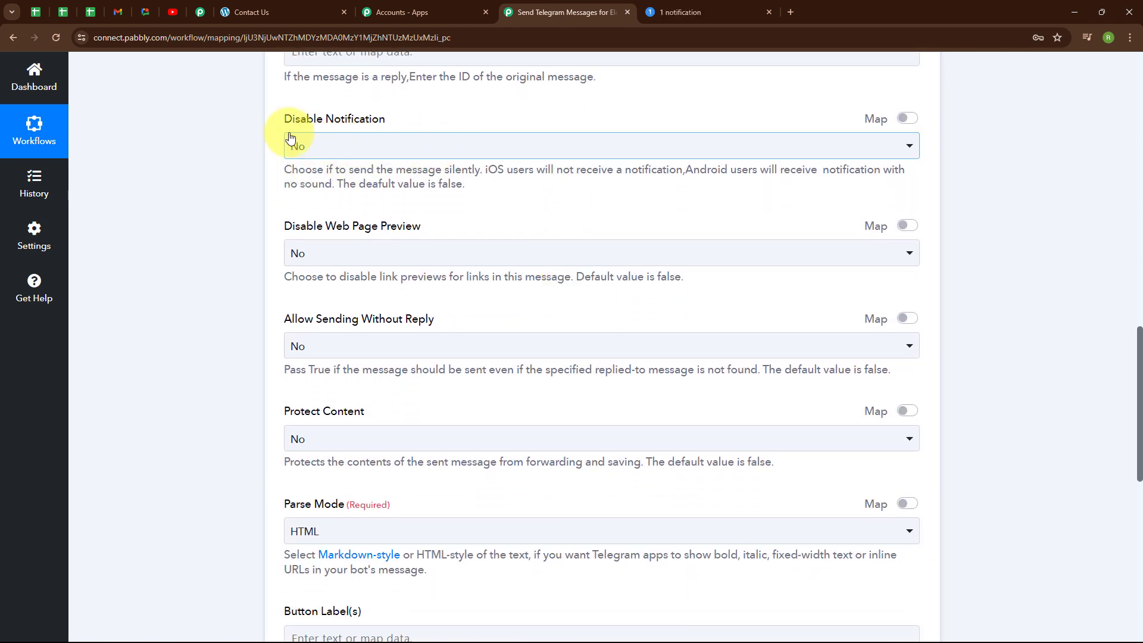
{"action": "left_click", "coordinate": [421, 148]}
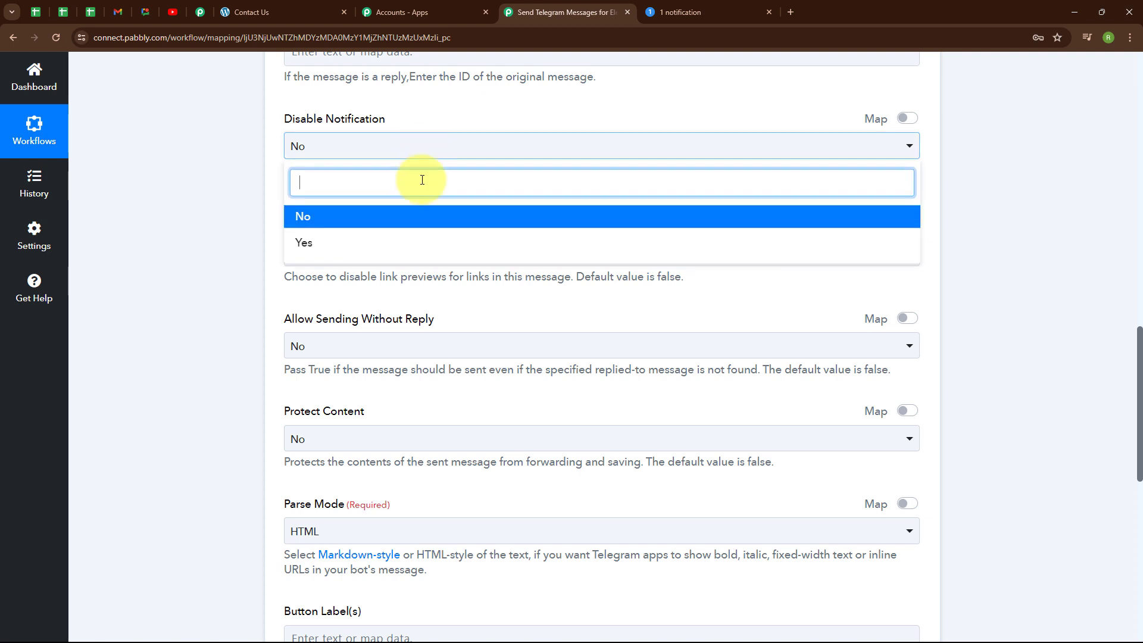
{"action": "left_click", "coordinate": [420, 220]}
{"action": "scroll", "coordinate": [605, 189], "scroll_direction": "down", "scroll_amount": 2}
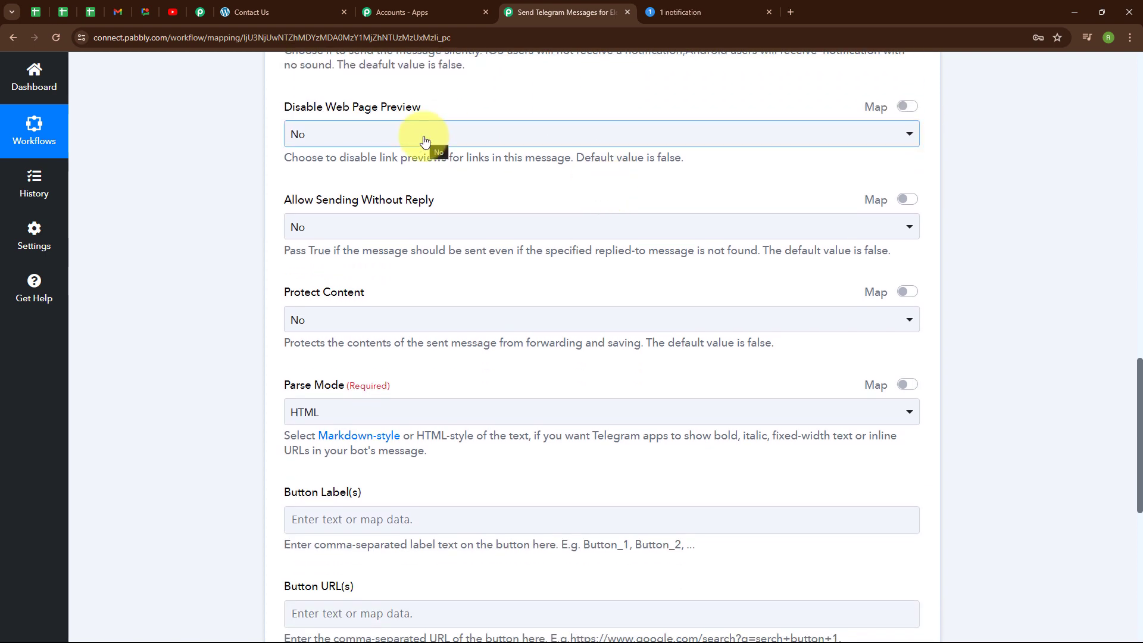
{"action": "left_click", "coordinate": [424, 141]}
{"action": "left_click", "coordinate": [417, 198]}
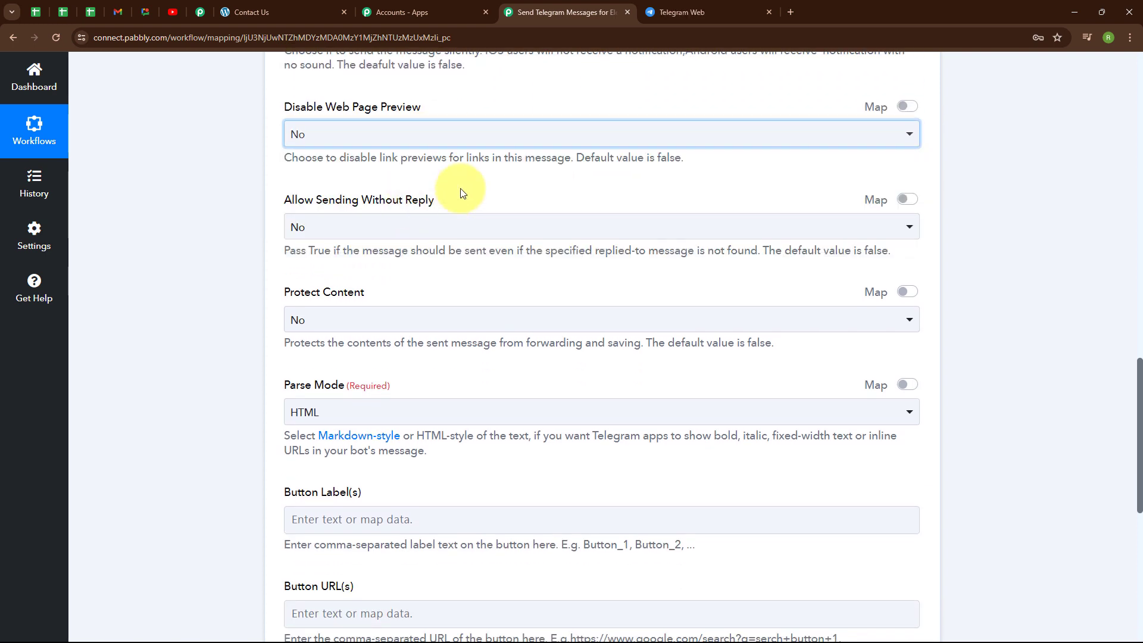
Keep Allow Sending Without Reply at No and Parse Mode on HTML.
{"action": "scroll", "coordinate": [460, 192], "scroll_direction": "down", "scroll_amount": 1}
{"action": "left_click", "coordinate": [393, 172]}
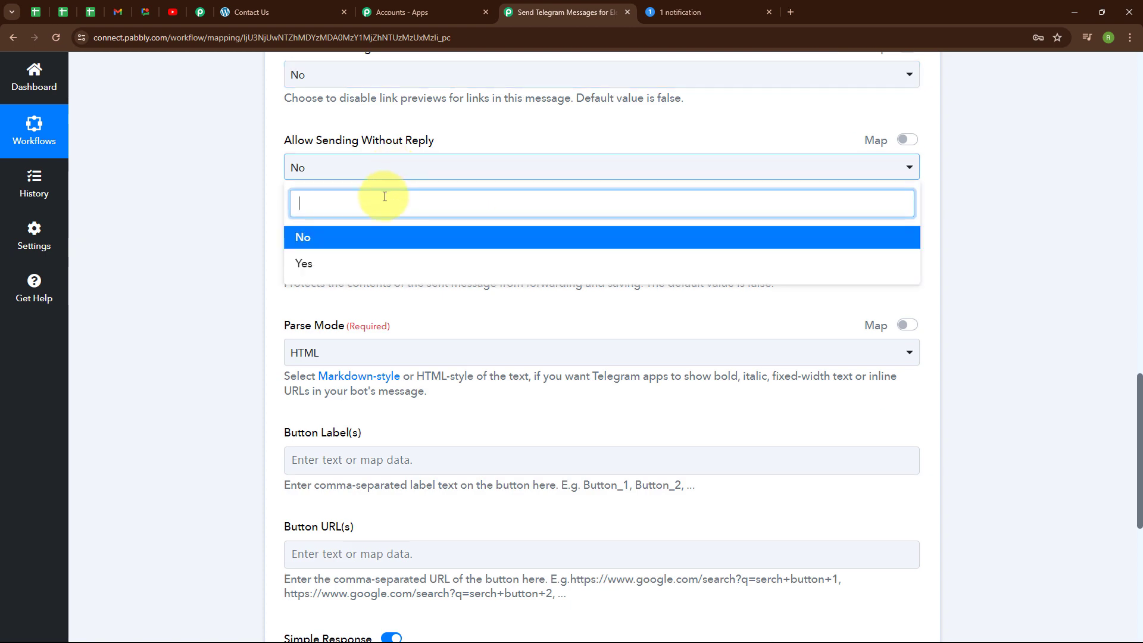
{"action": "left_click", "coordinate": [375, 240]}
{"action": "scroll", "coordinate": [553, 213], "scroll_direction": "down", "scroll_amount": 3}
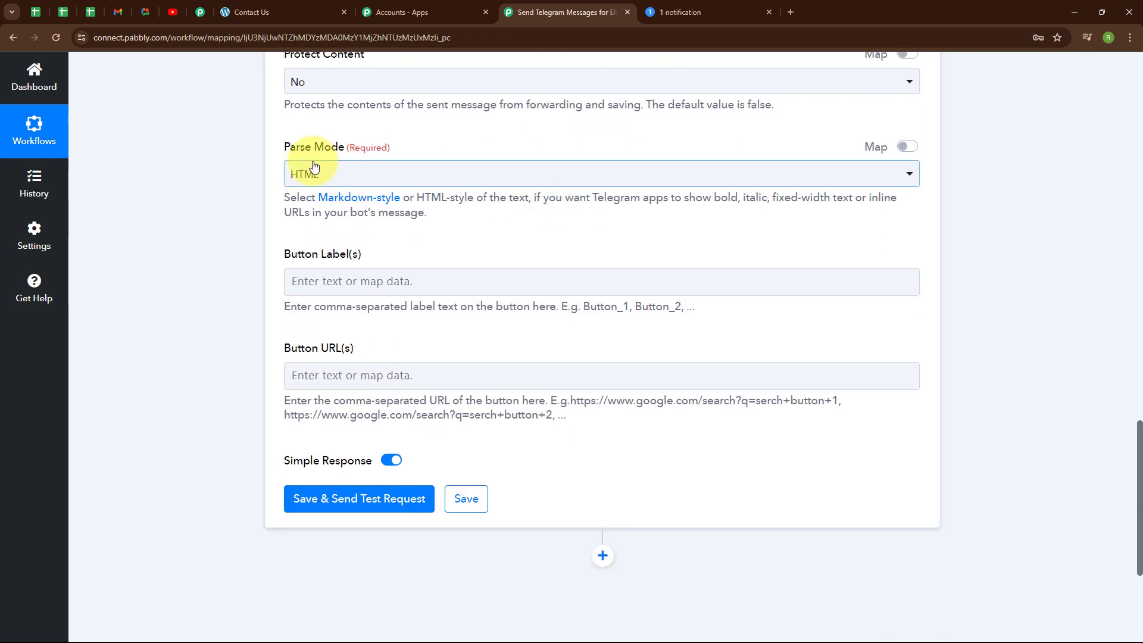
{"action": "left_click", "coordinate": [385, 182]}
{"action": "left_click", "coordinate": [384, 243]}
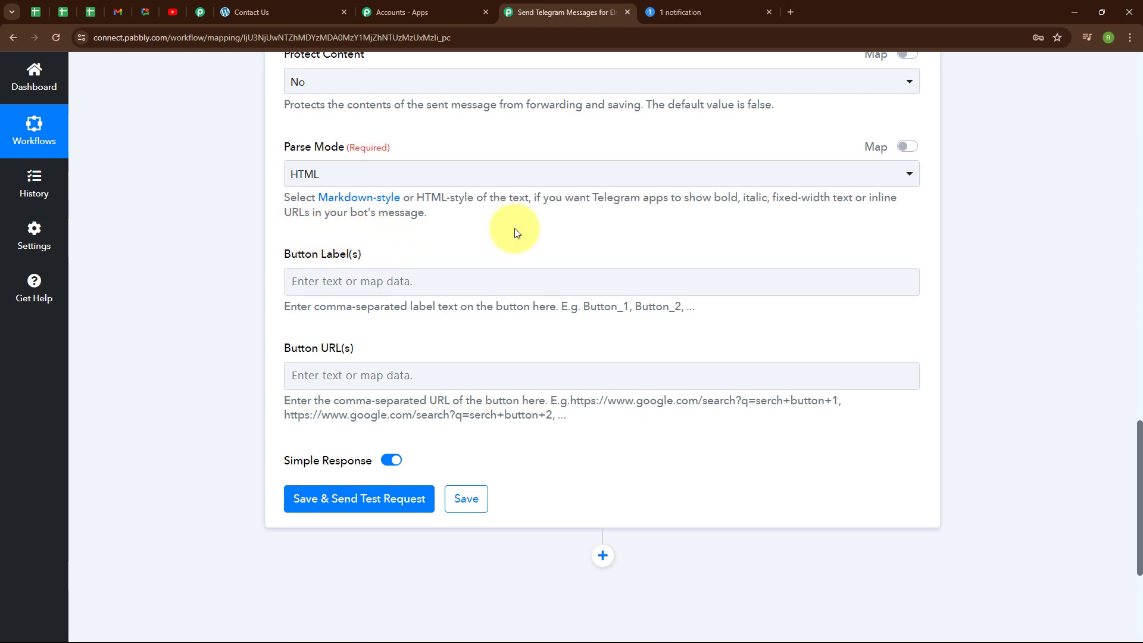
{"action": "scroll", "coordinate": [514, 227], "scroll_direction": "down", "scroll_amount": 2}
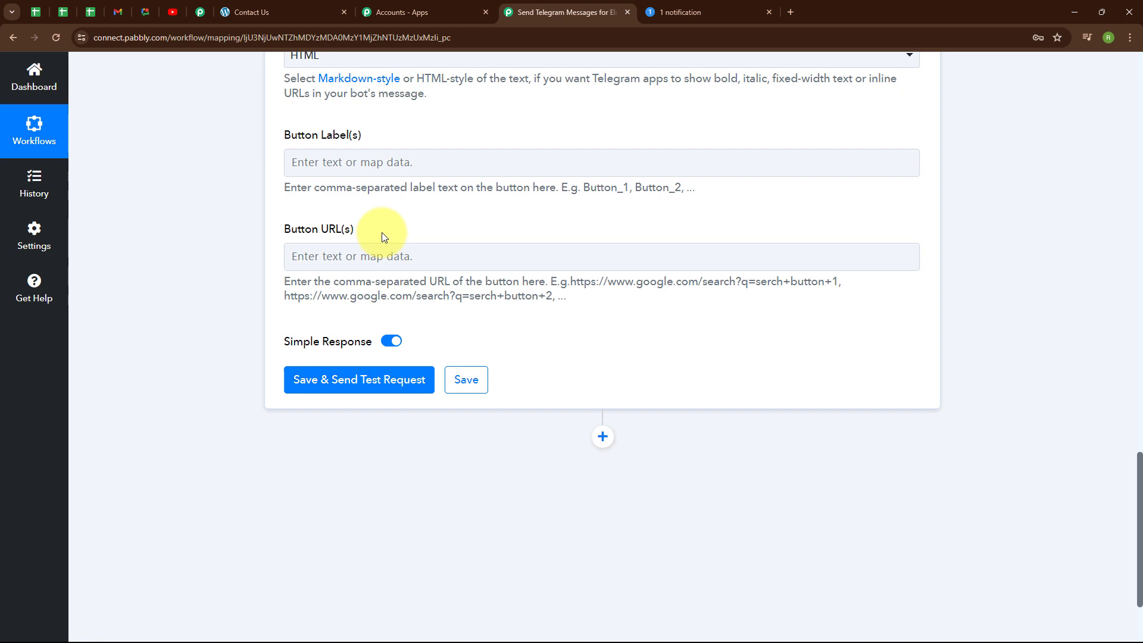
{"action": "left_click", "coordinate": [530, 256]}
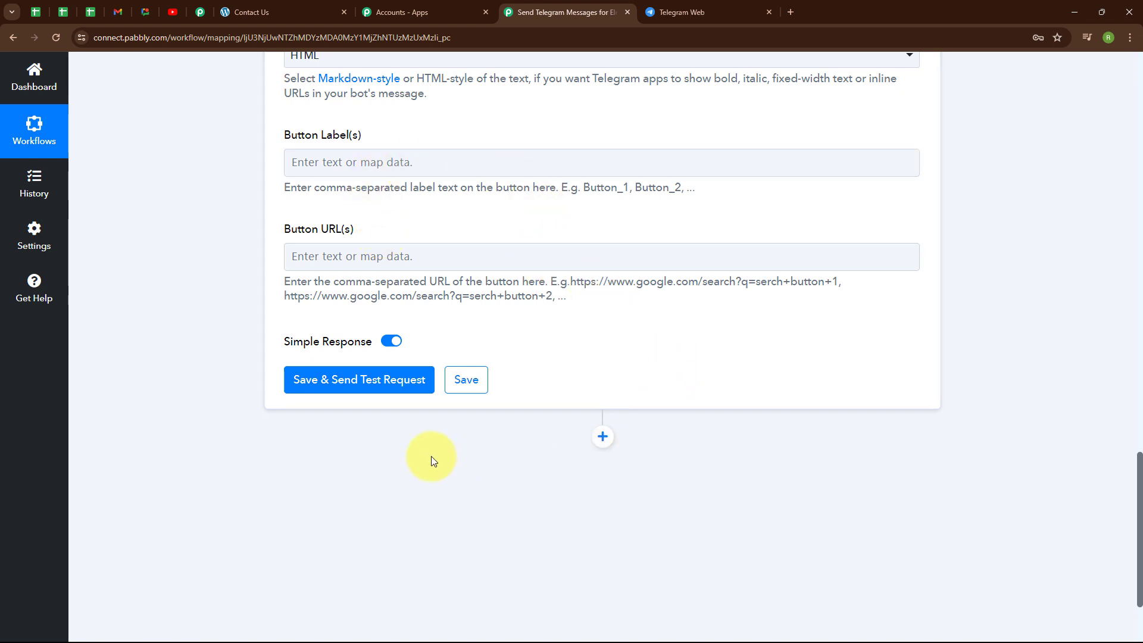
Save the Telegram action, send a test request and review the successful response.
{"action": "left_click", "coordinate": [412, 386]}
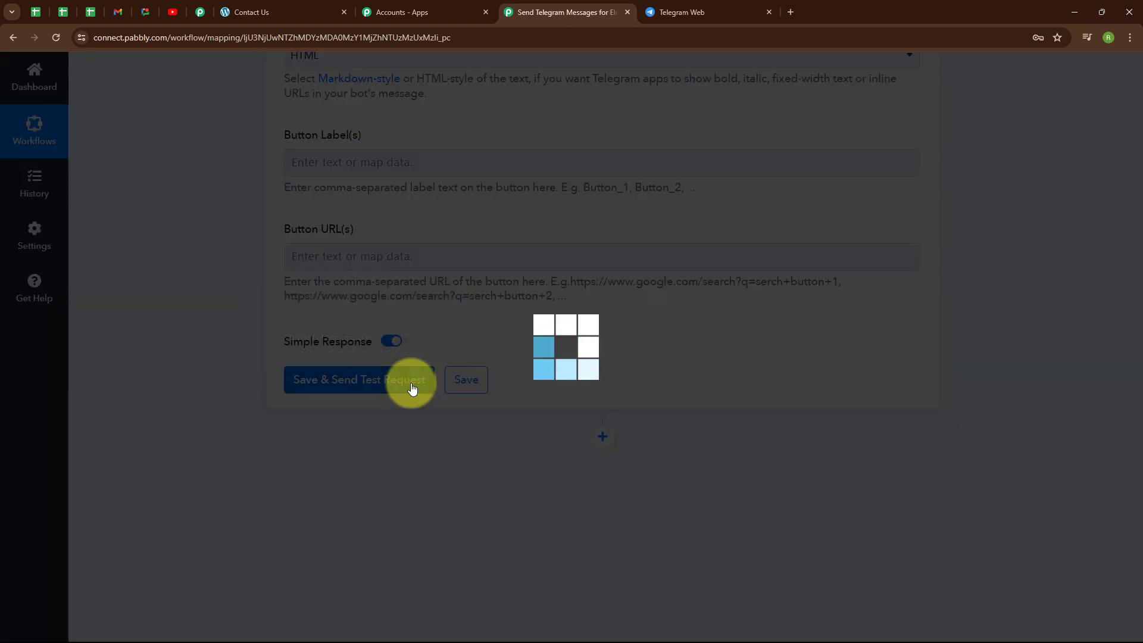
{"action": "scroll", "coordinate": [880, 350], "scroll_direction": "down", "scroll_amount": 3}
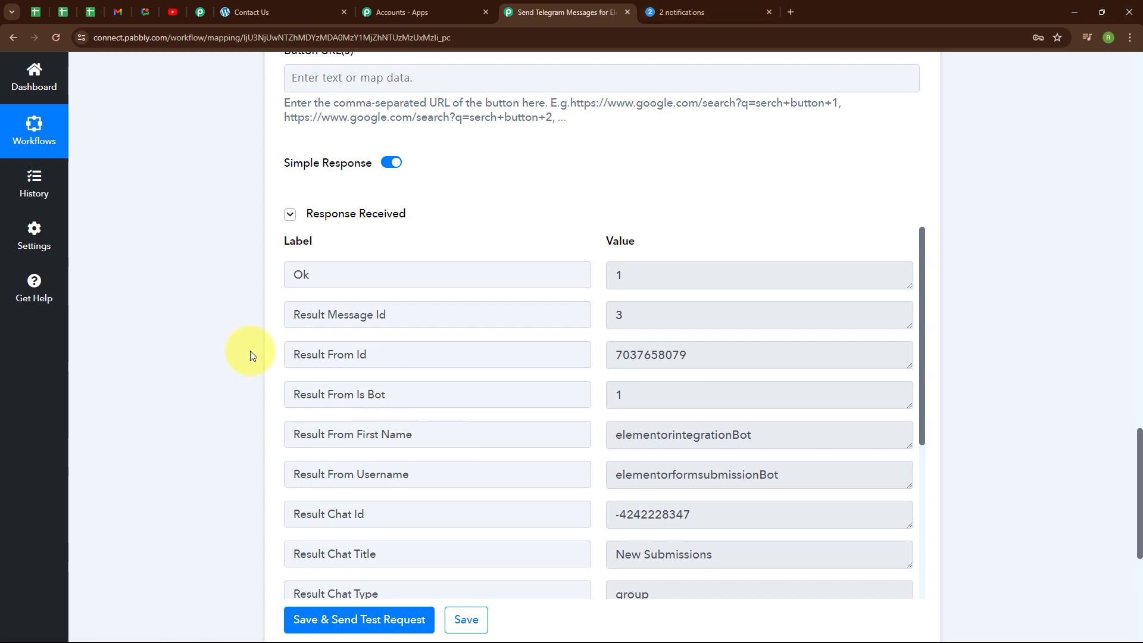
{"action": "left_click", "coordinate": [726, 11]}
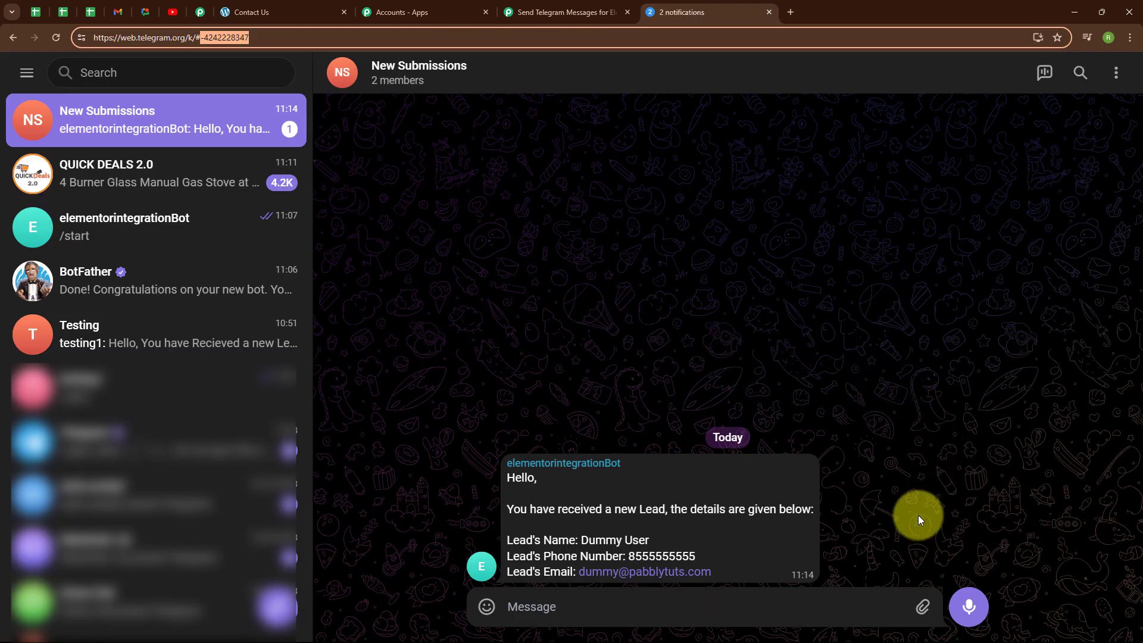
Heart the bot's test lead message in New Submissions and go back to Pabbly.
{"action": "double_click", "coordinate": [554, 504]}
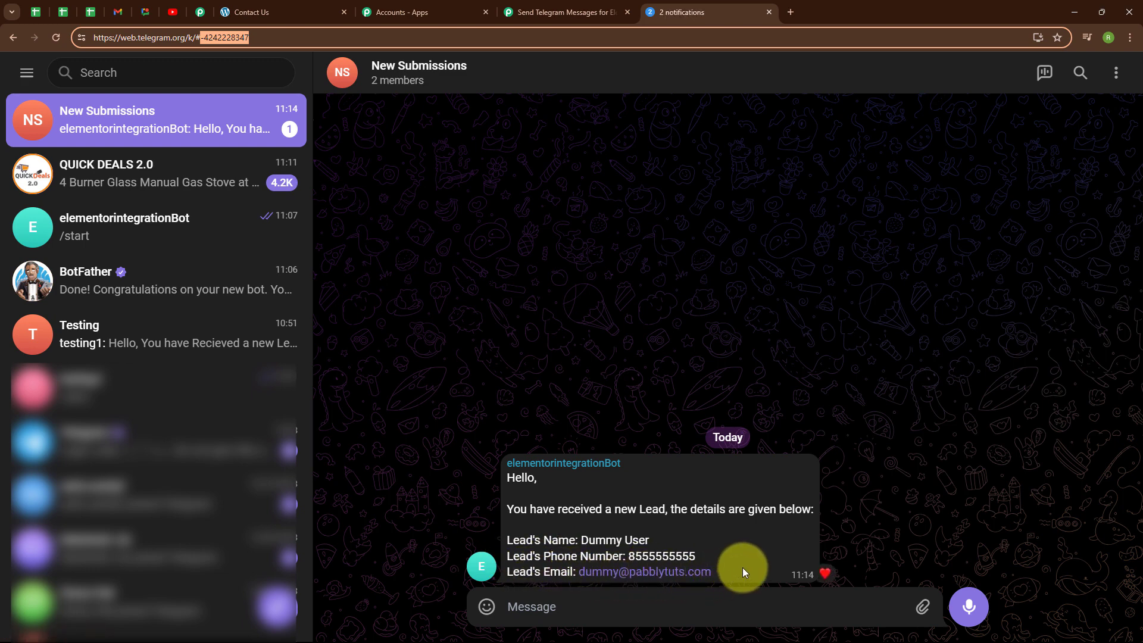
{"action": "left_click", "coordinate": [600, 12]}
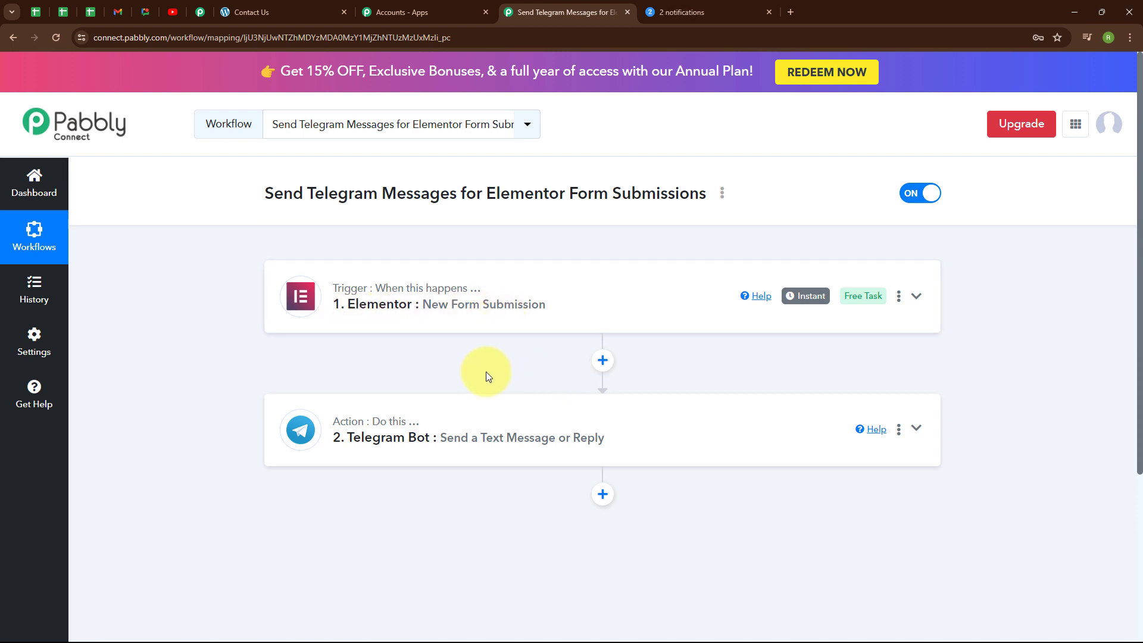
Reload the Contact Us form and enter the first name 'Test' and the last name.
{"action": "left_click", "coordinate": [315, 12]}
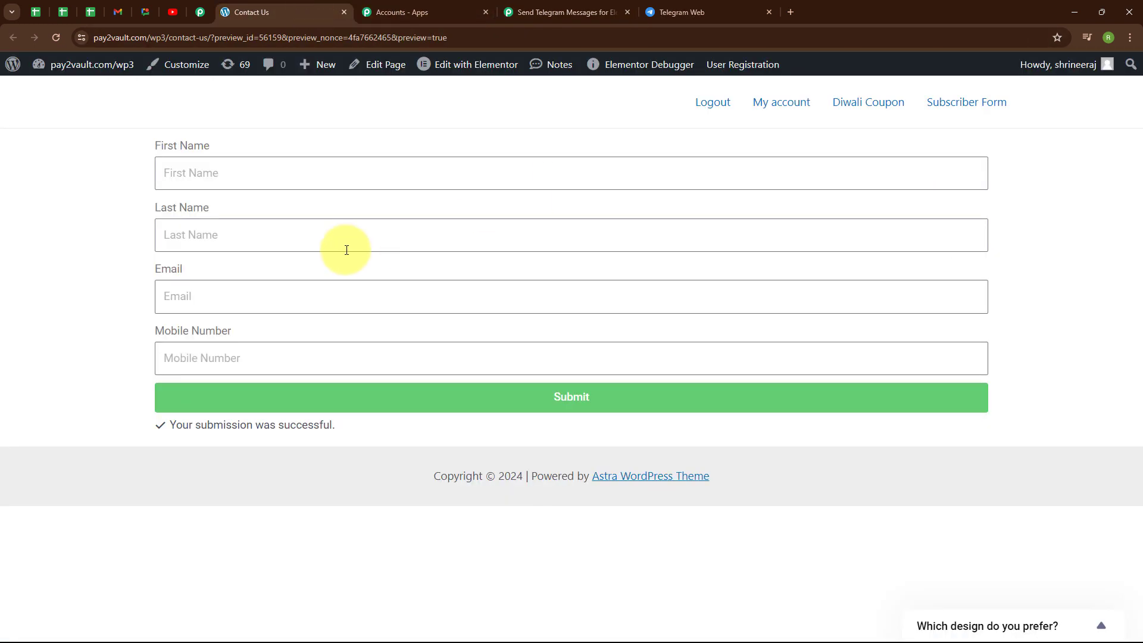
{"action": "left_click", "coordinate": [57, 35]}
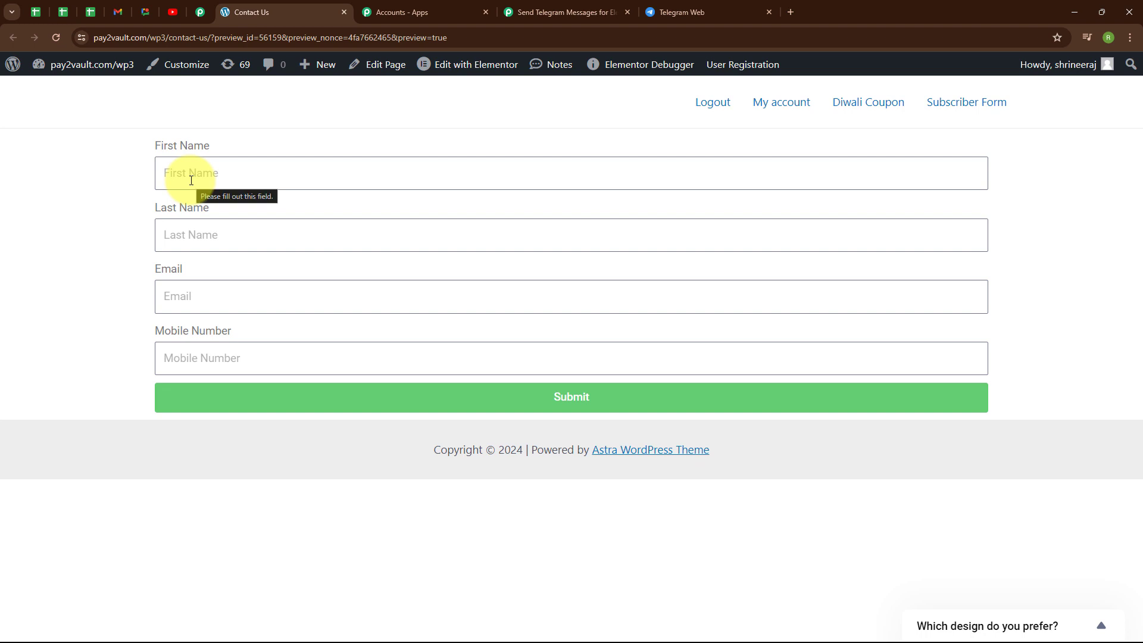
{"action": "left_click", "coordinate": [191, 180]}
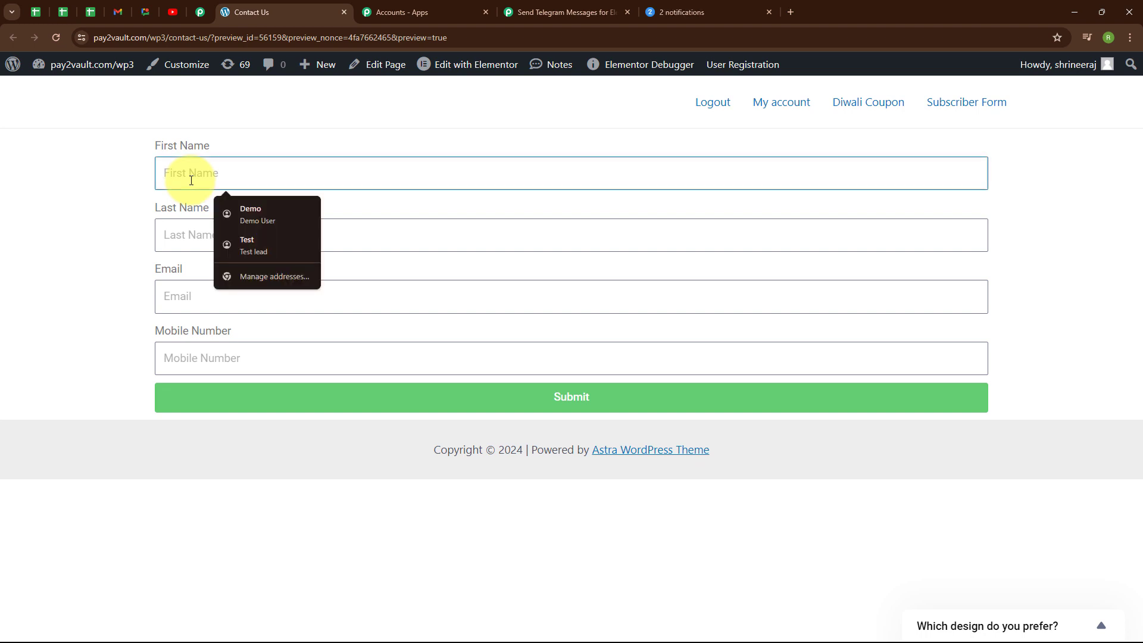
{"action": "type", "text": "Tes"}
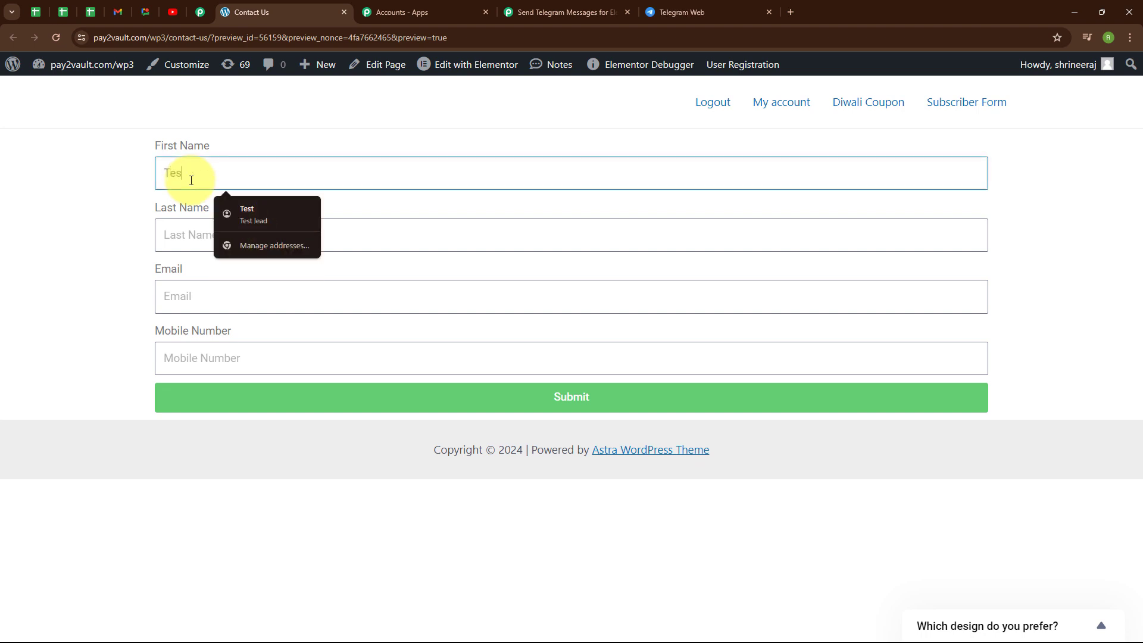
{"action": "type", "text": "t"}
{"action": "left_click", "coordinate": [188, 238]}
{"action": "type", "text": "Lead"}
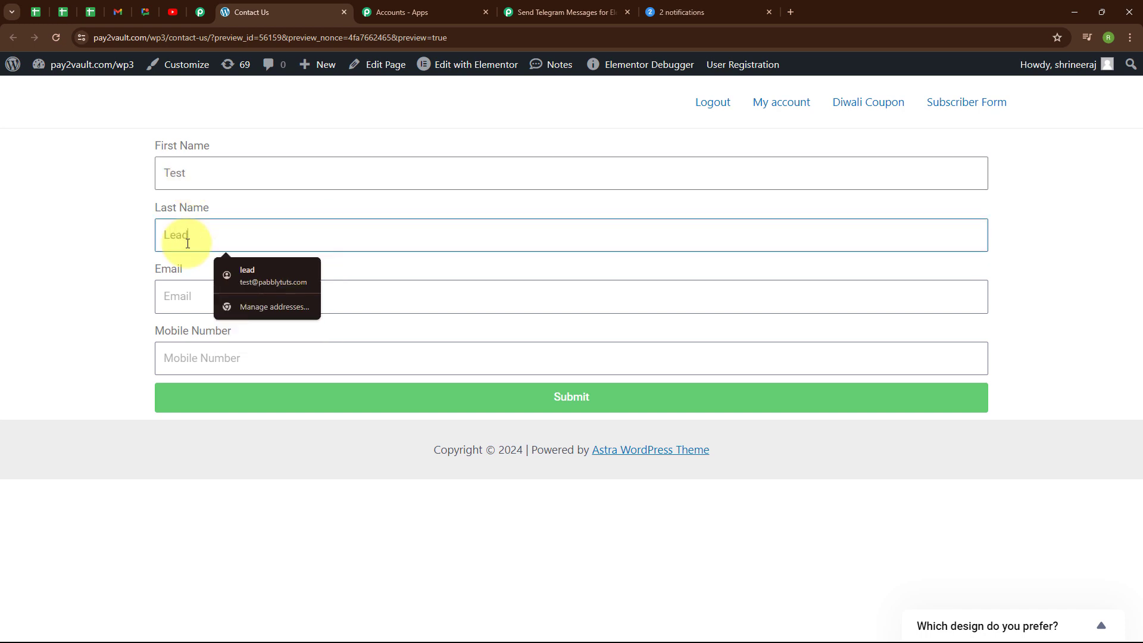
Fill in the test lead's e-mail address and mobile number.
{"action": "left_click", "coordinate": [185, 285]}
{"action": "type", "text": "tet"}
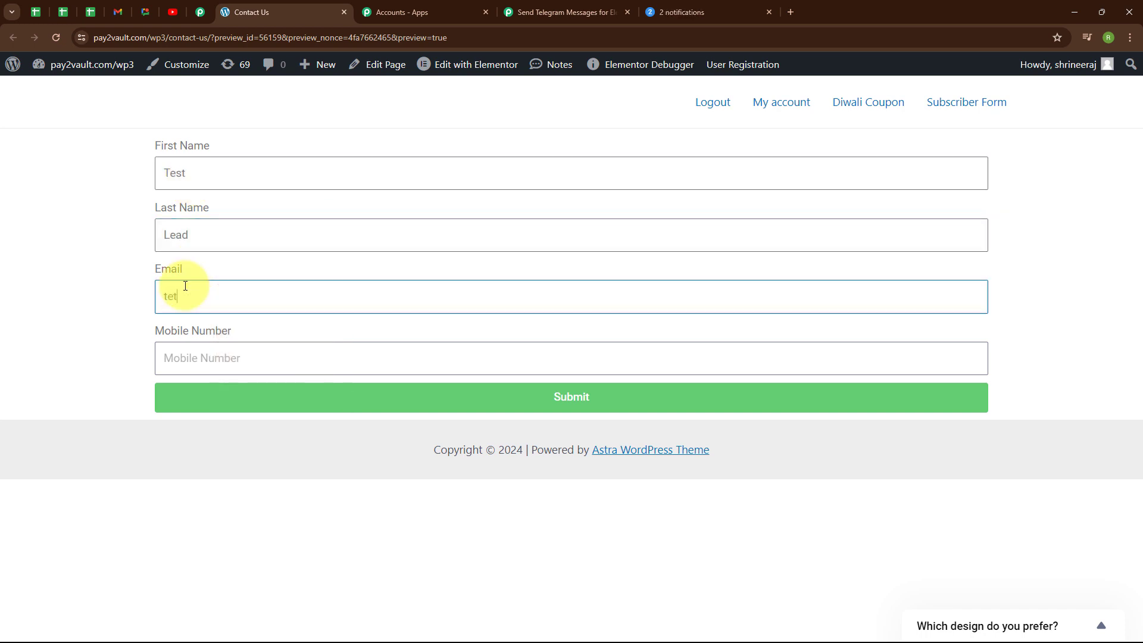
{"action": "key", "text": "BackSpace"}
{"action": "type", "text": "st"}
{"action": "key", "text": "Down"}
{"action": "key", "text": "Return"}
{"action": "left_click", "coordinate": [173, 364]}
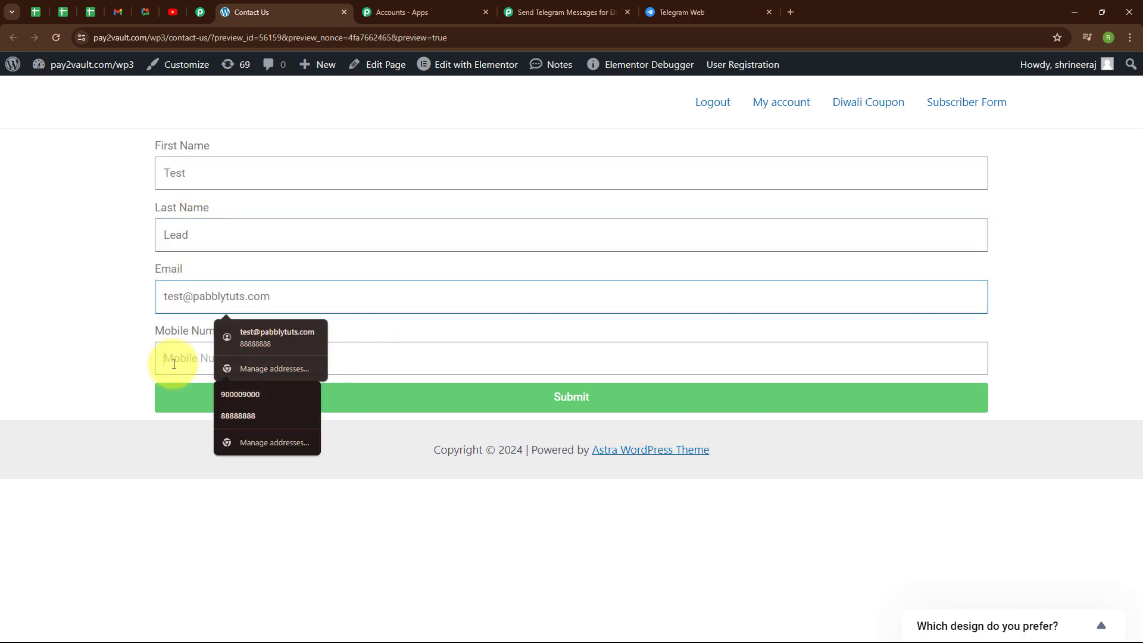
{"action": "type", "text": "7777777777"}
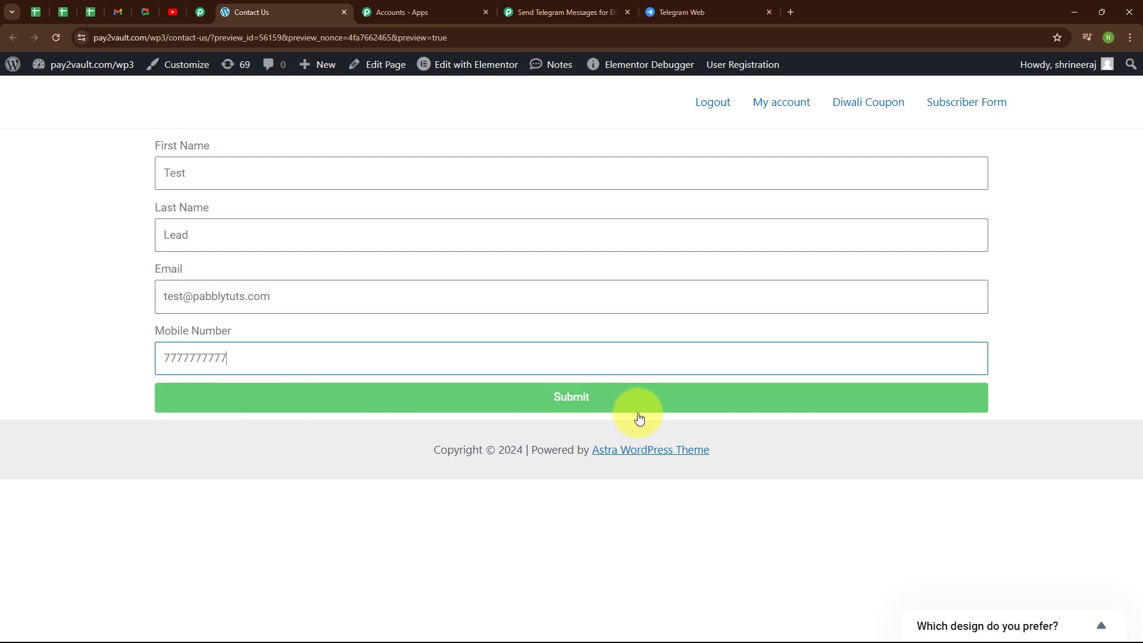
Submit the form and check its success message.
{"action": "left_click", "coordinate": [614, 412]}
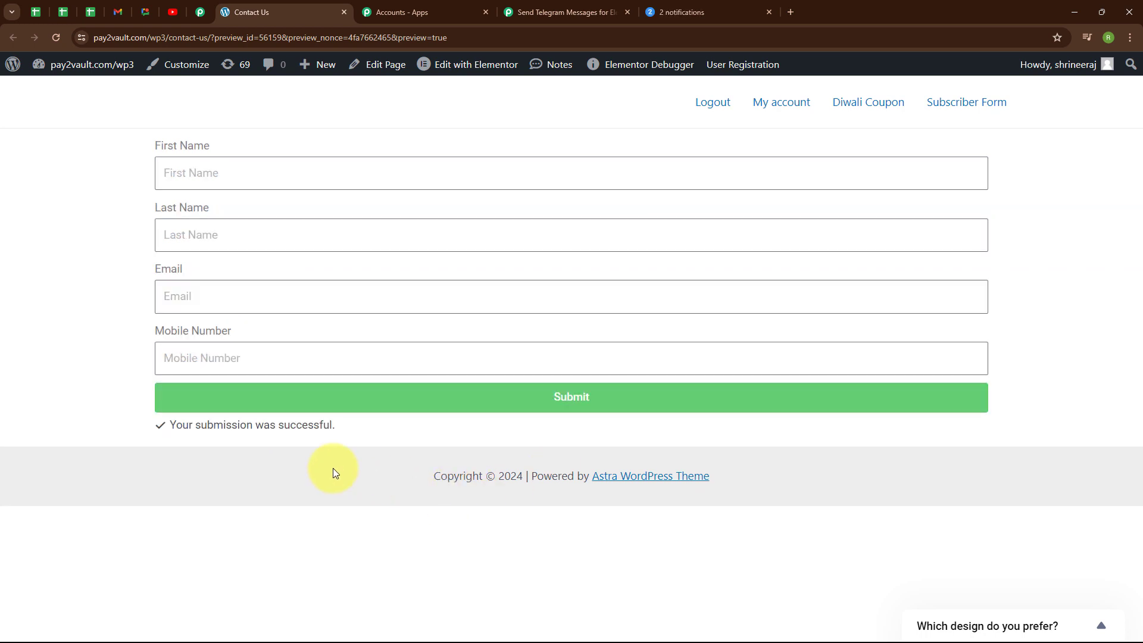
{"action": "left_click_drag", "start_coordinate": [178, 418], "coordinate": [362, 421]}
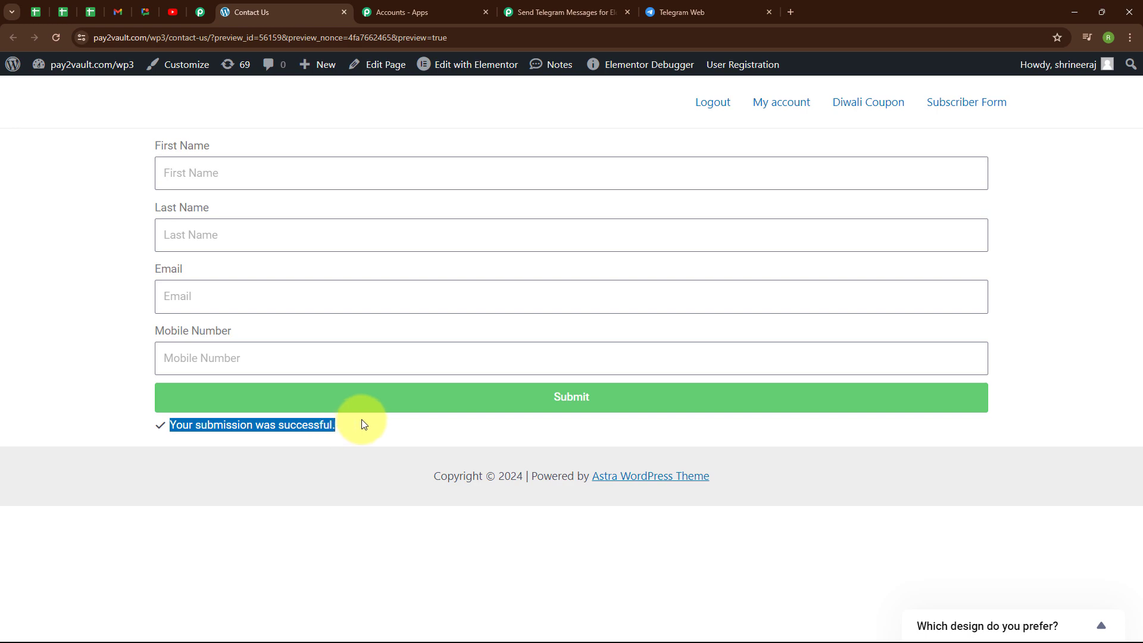
{"action": "left_click", "coordinate": [367, 422]}
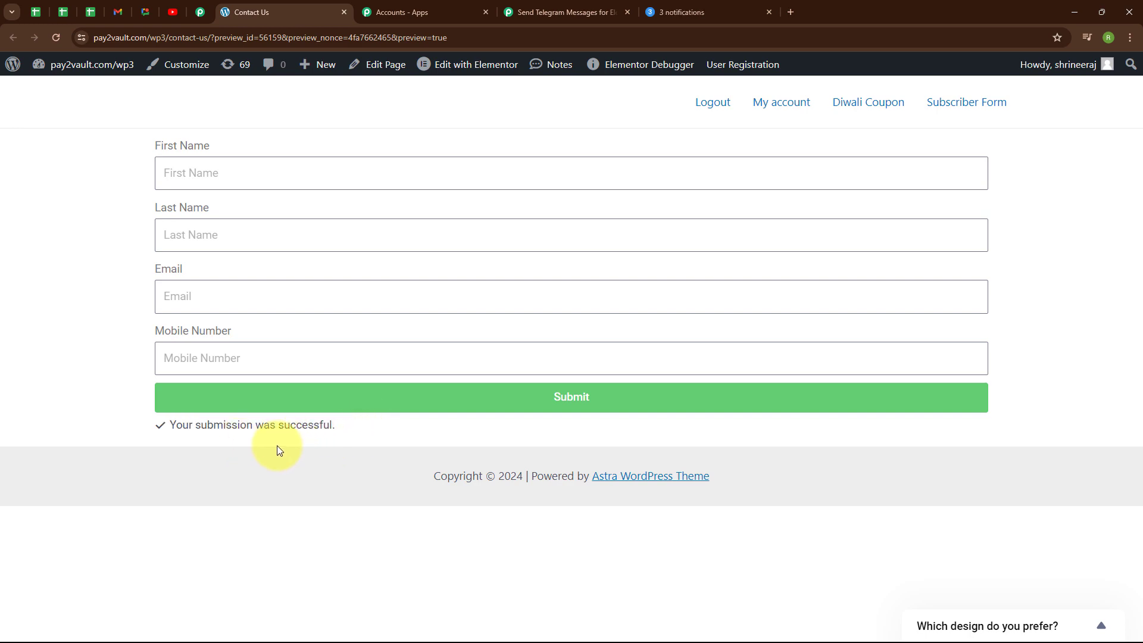
{"action": "left_click", "coordinate": [708, 12]}
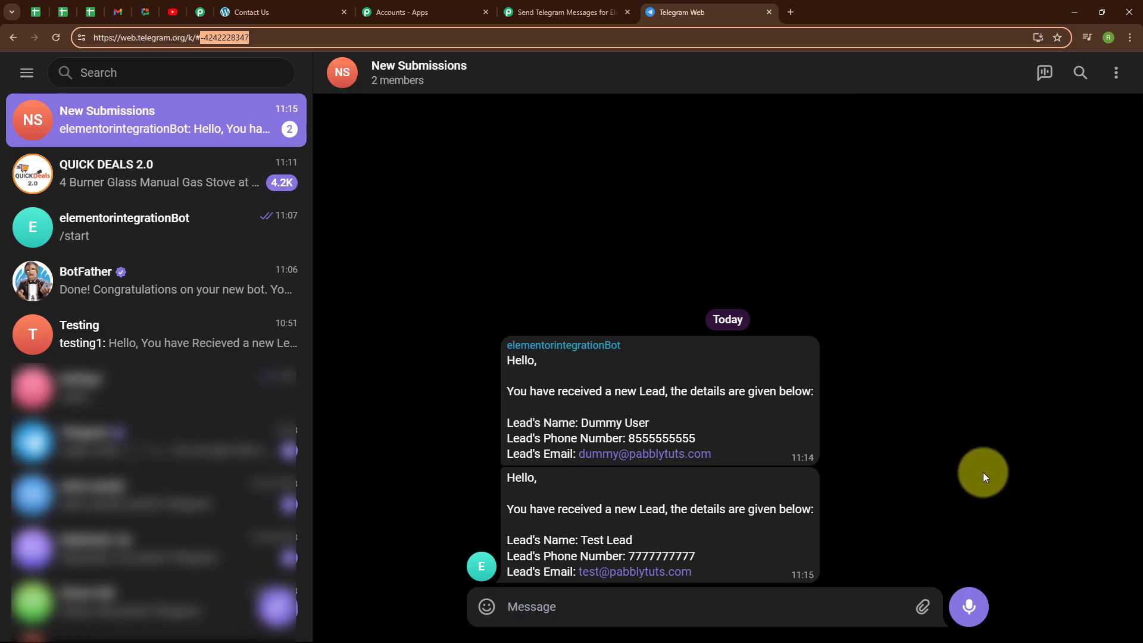
Heart the new Test Lead message in New Submissions and go back to Pabbly.
{"action": "double_click", "coordinate": [523, 497]}
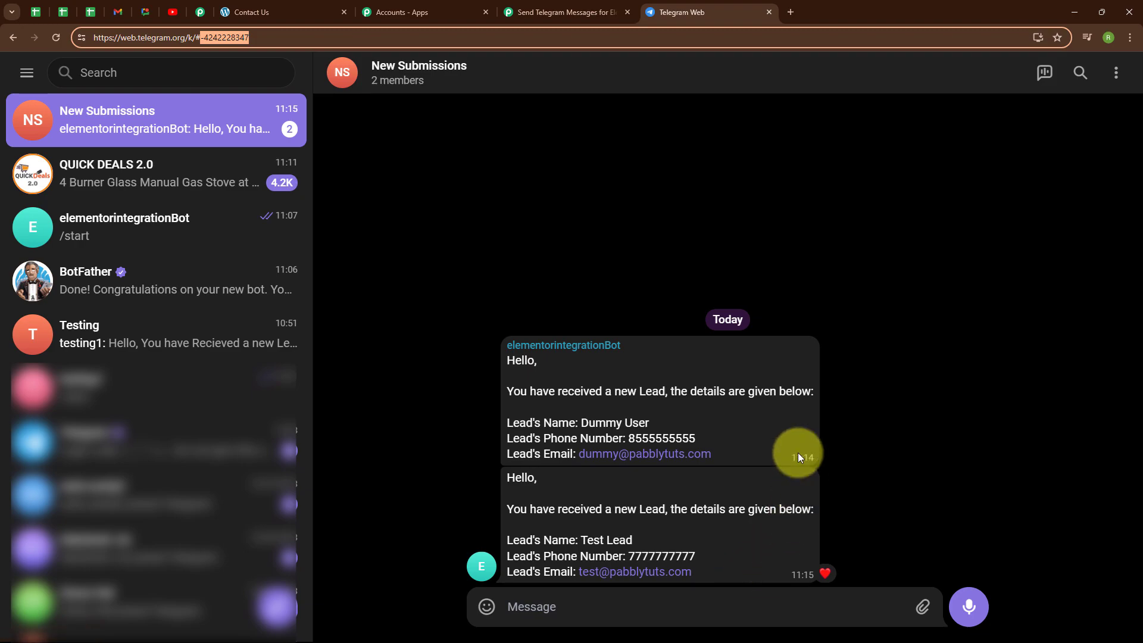
{"action": "left_click", "coordinate": [577, 18]}
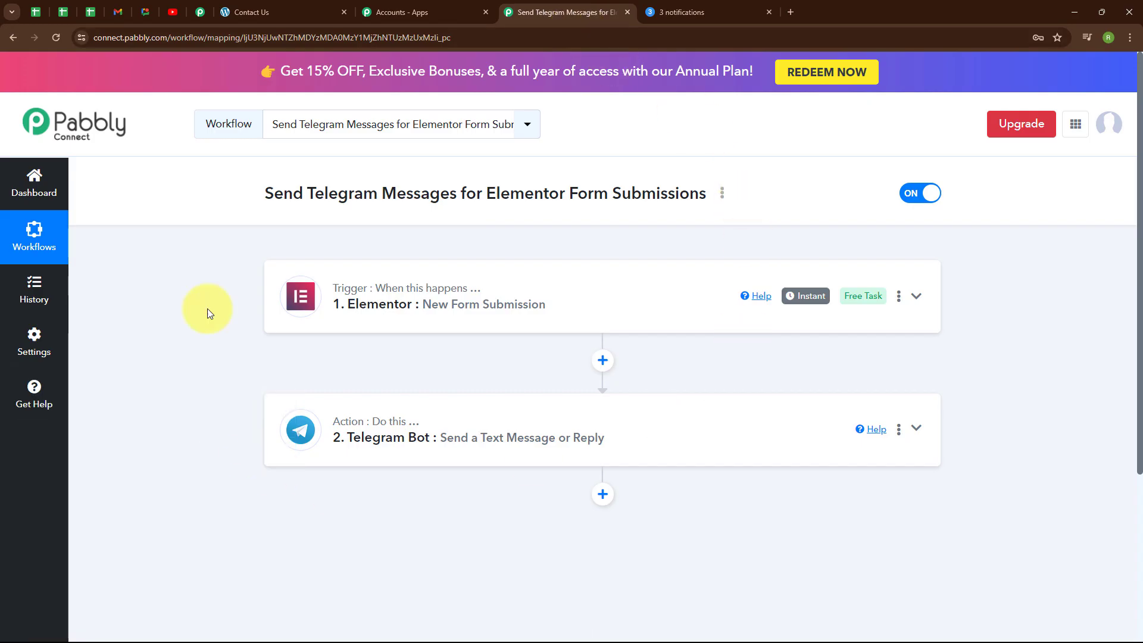